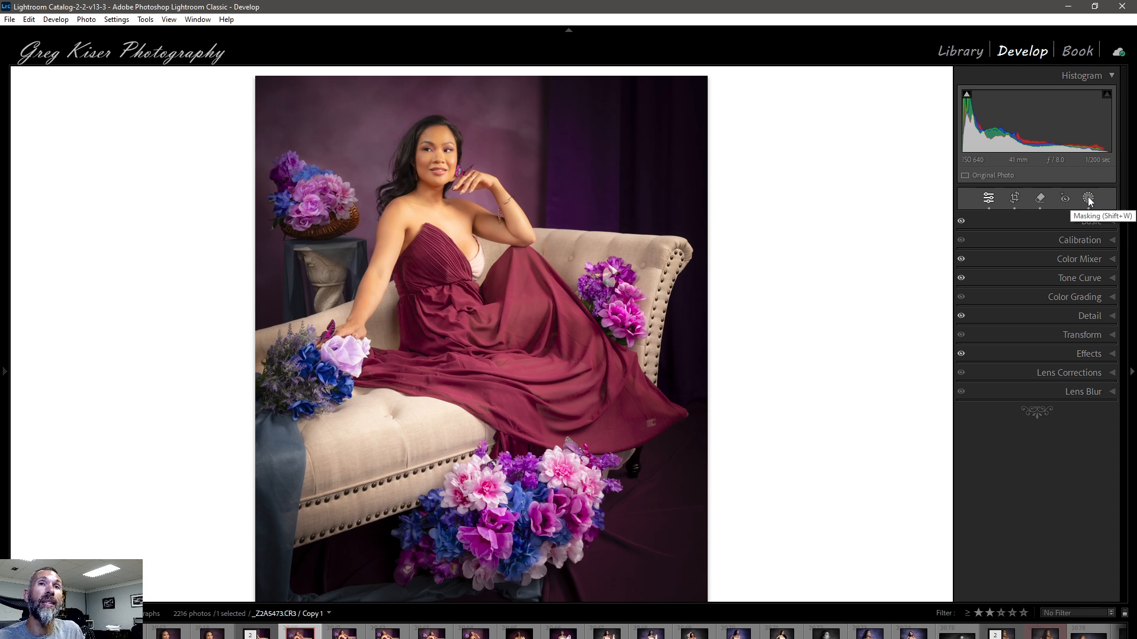
# Create a new mask that automatically selects the subject of the portrait
pyautogui.click(1088, 198)
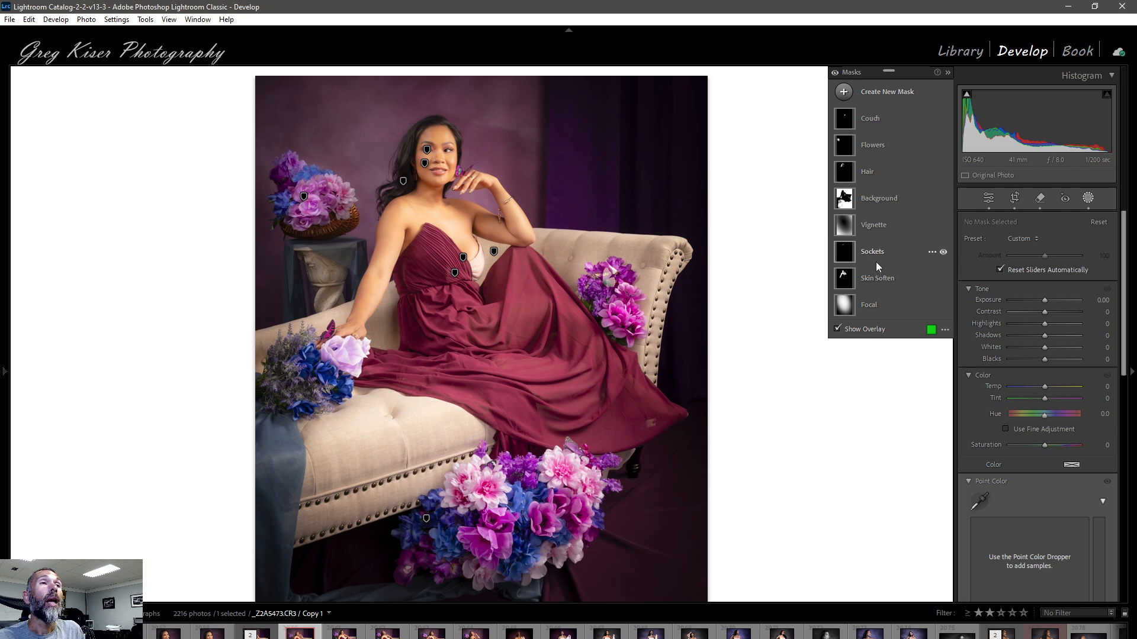
pyautogui.click(882, 94)
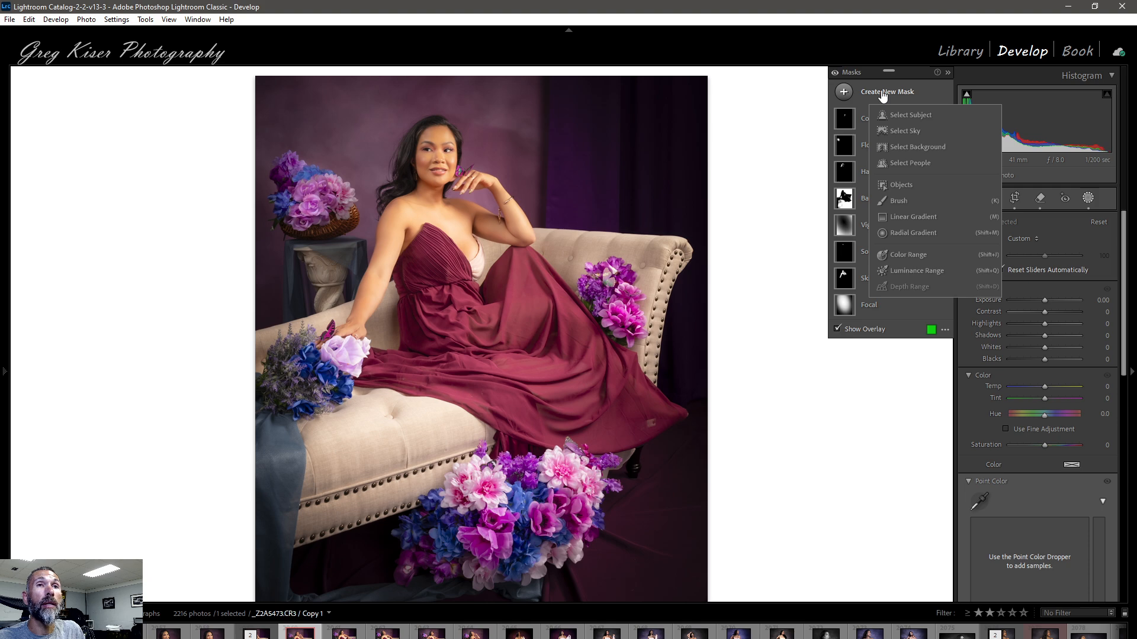
pyautogui.click(907, 115)
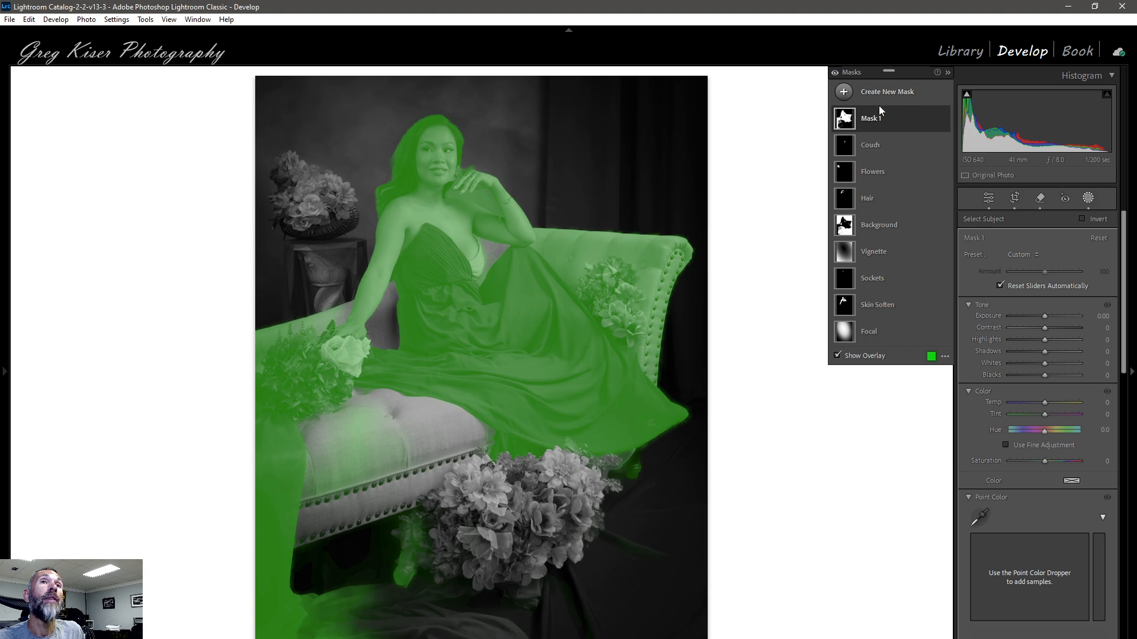
# Subtract the couch, flowers and drape from Mask 1 using brush B at size 16, flow 100, with Auto Mask off
pyautogui.click(873, 122)
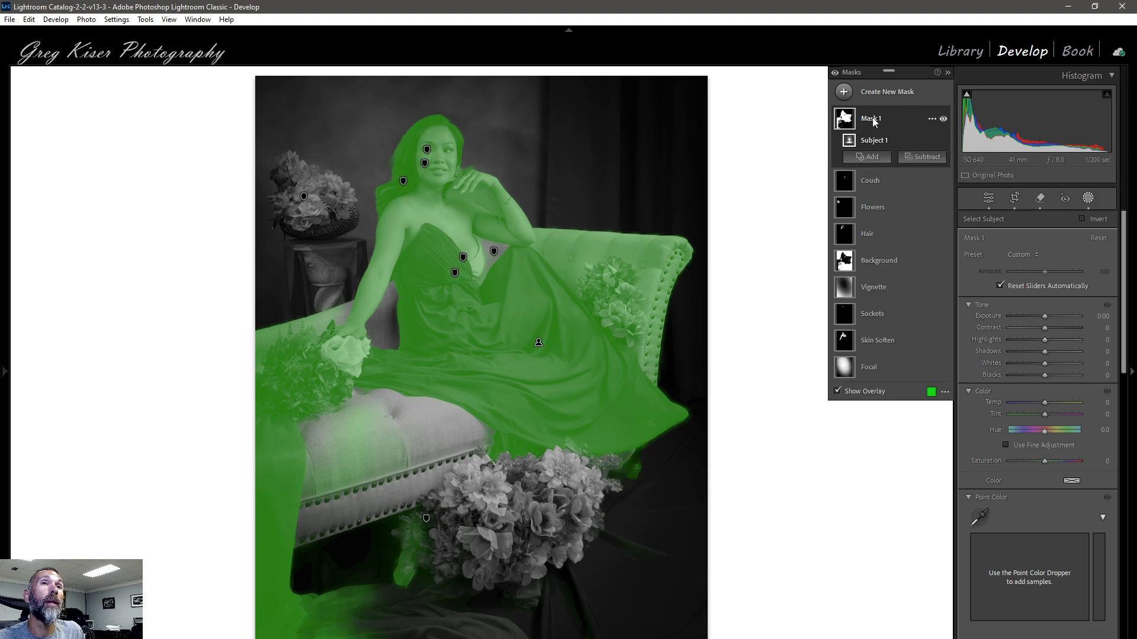
pyautogui.click(925, 158)
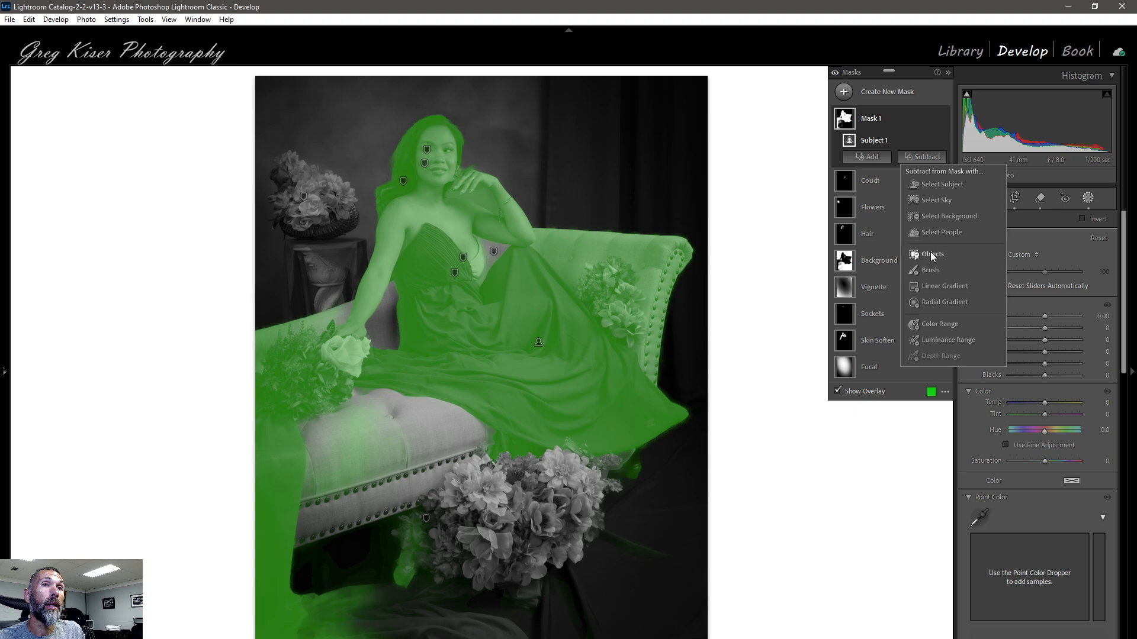
pyautogui.click(929, 270)
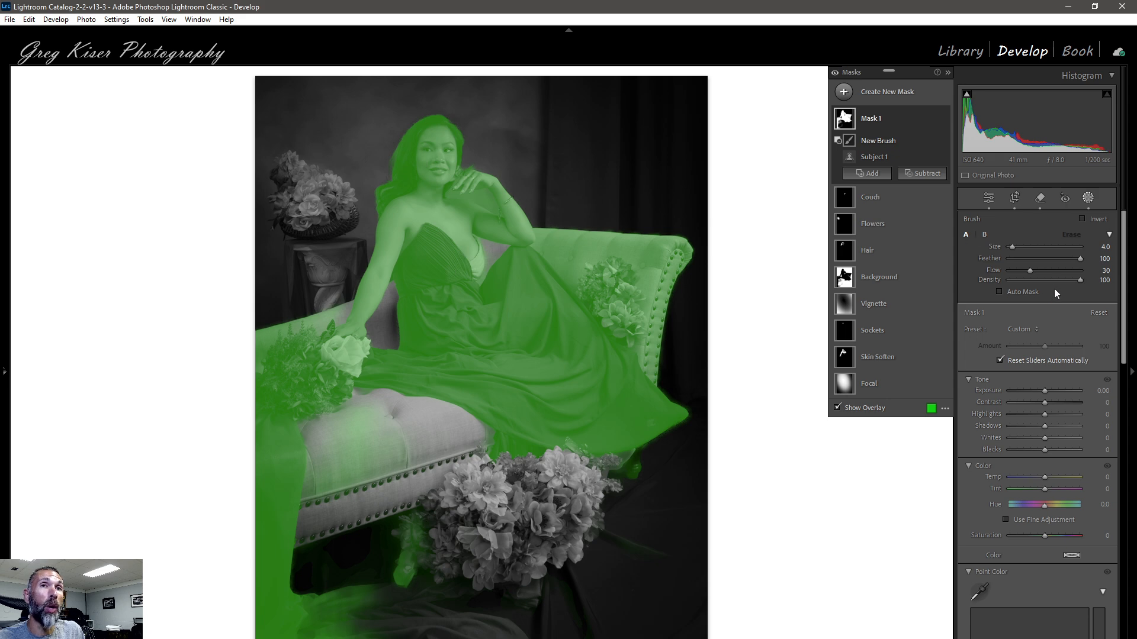
pyautogui.click(986, 235)
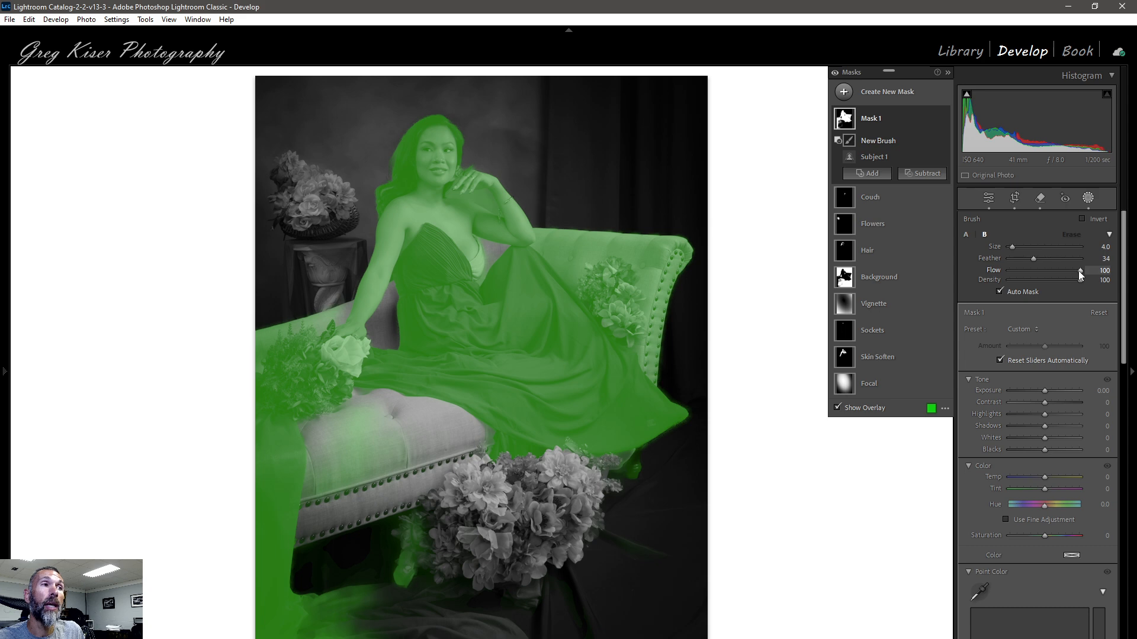
pyautogui.click(999, 292)
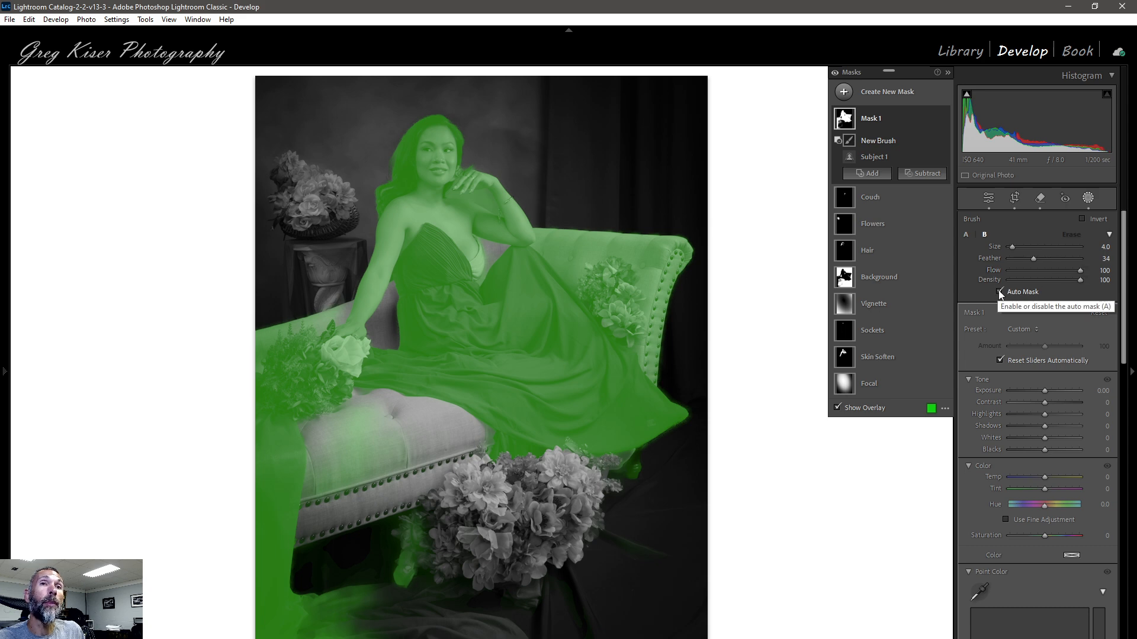
pyautogui.scroll(6, 694, 299)
pyautogui.moveTo(680, 257)
pyautogui.mouseDown()
pyautogui.moveTo(685, 272)
pyautogui.moveTo(584, 234)
pyautogui.moveTo(573, 215)
pyautogui.moveTo(681, 326)
pyautogui.moveTo(634, 299)
pyautogui.moveTo(697, 359)
pyautogui.mouseUp()
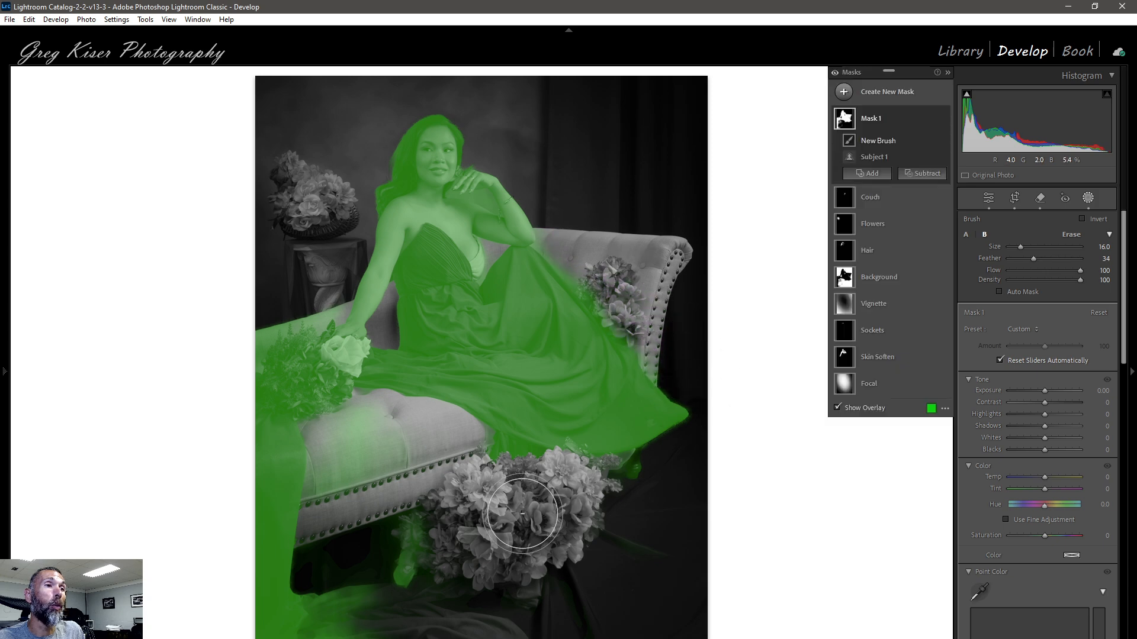
pyautogui.moveTo(413, 571)
pyautogui.mouseDown()
pyautogui.moveTo(393, 616)
pyautogui.moveTo(250, 638)
pyautogui.moveTo(323, 599)
pyautogui.moveTo(262, 531)
pyautogui.moveTo(288, 510)
pyautogui.moveTo(270, 395)
pyautogui.moveTo(295, 325)
pyautogui.moveTo(295, 373)
pyautogui.moveTo(372, 433)
pyautogui.moveTo(383, 460)
pyautogui.moveTo(350, 508)
pyautogui.moveTo(329, 454)
pyautogui.moveTo(413, 487)
pyautogui.moveTo(321, 487)
pyautogui.moveTo(282, 354)
pyautogui.moveTo(315, 289)
pyautogui.moveTo(284, 380)
pyautogui.mouseUp()
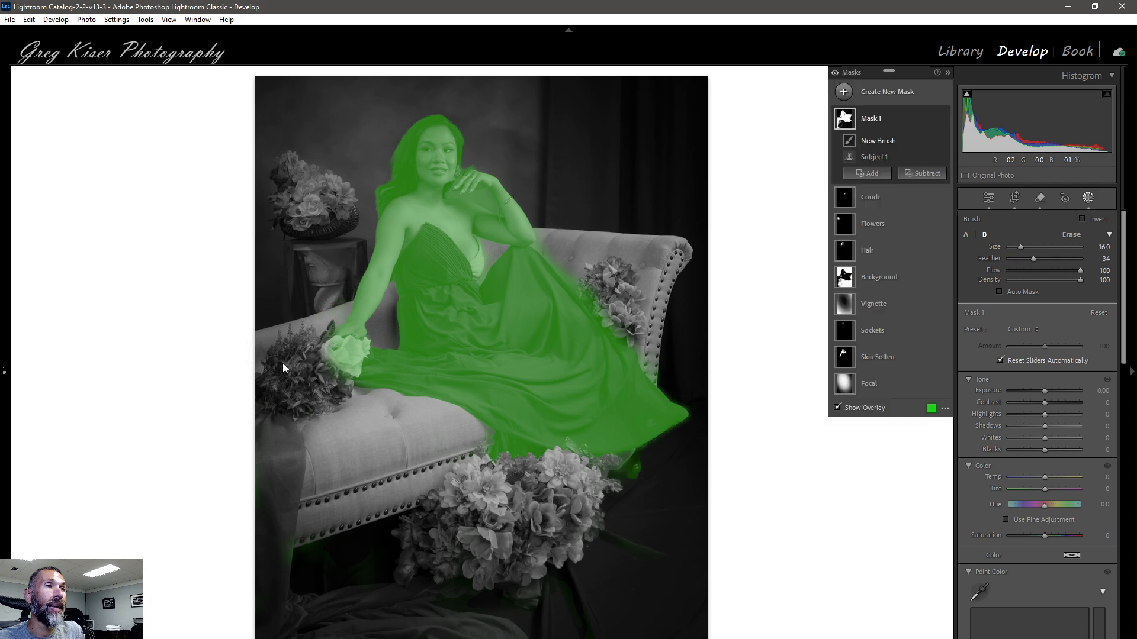
pyautogui.moveTo(654, 477)
pyautogui.mouseDown()
pyautogui.moveTo(630, 487)
pyautogui.moveTo(651, 478)
pyautogui.mouseUp()
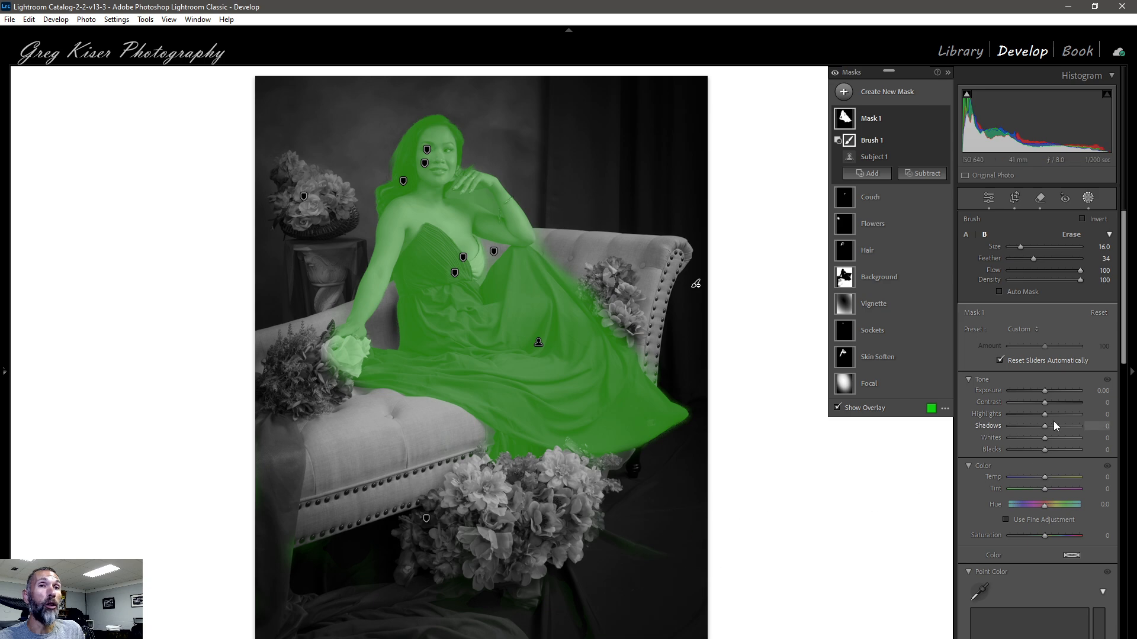
# Invert Mask 1 so it covers everything except the woman
pyautogui.moveTo(1046, 390); pyautogui.dragTo(1042, 392)
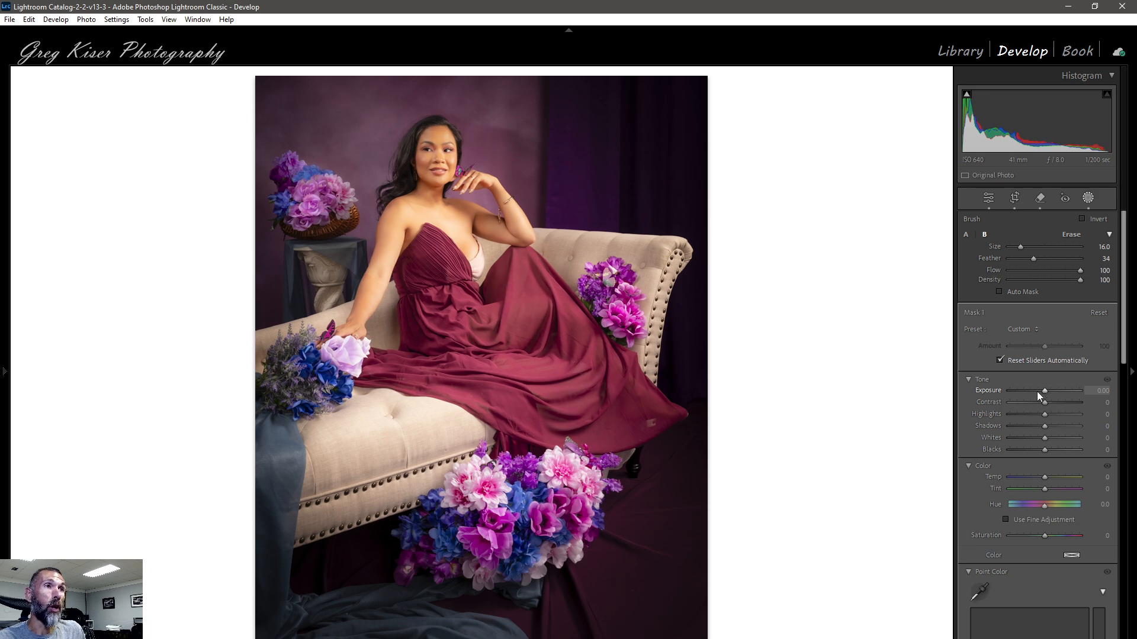
pyautogui.moveTo(851, 123)
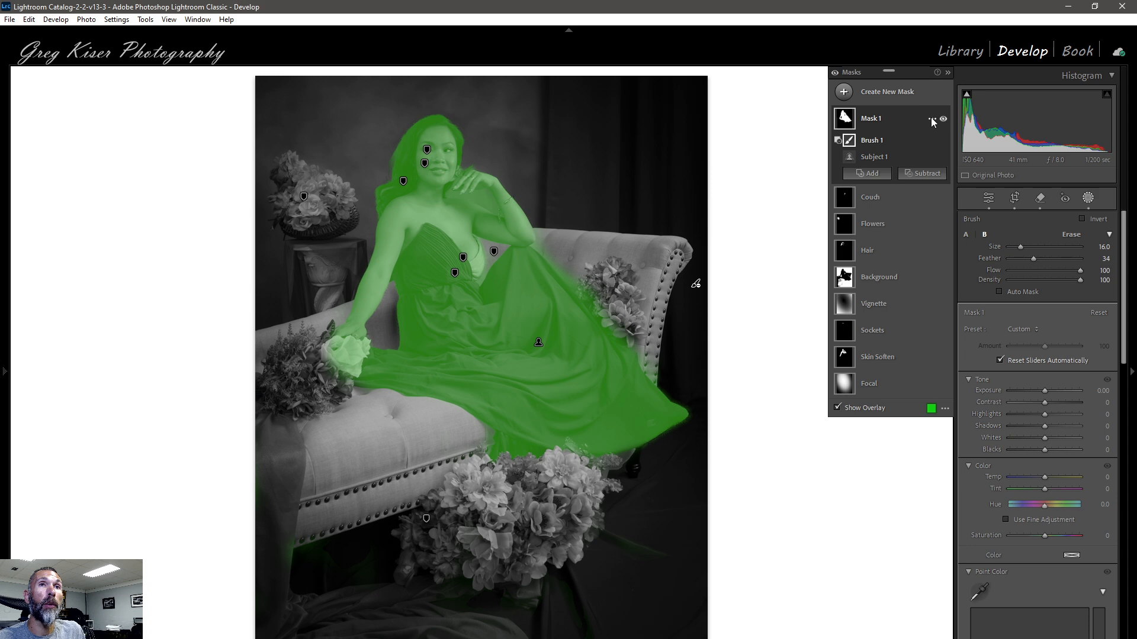
pyautogui.click(932, 119)
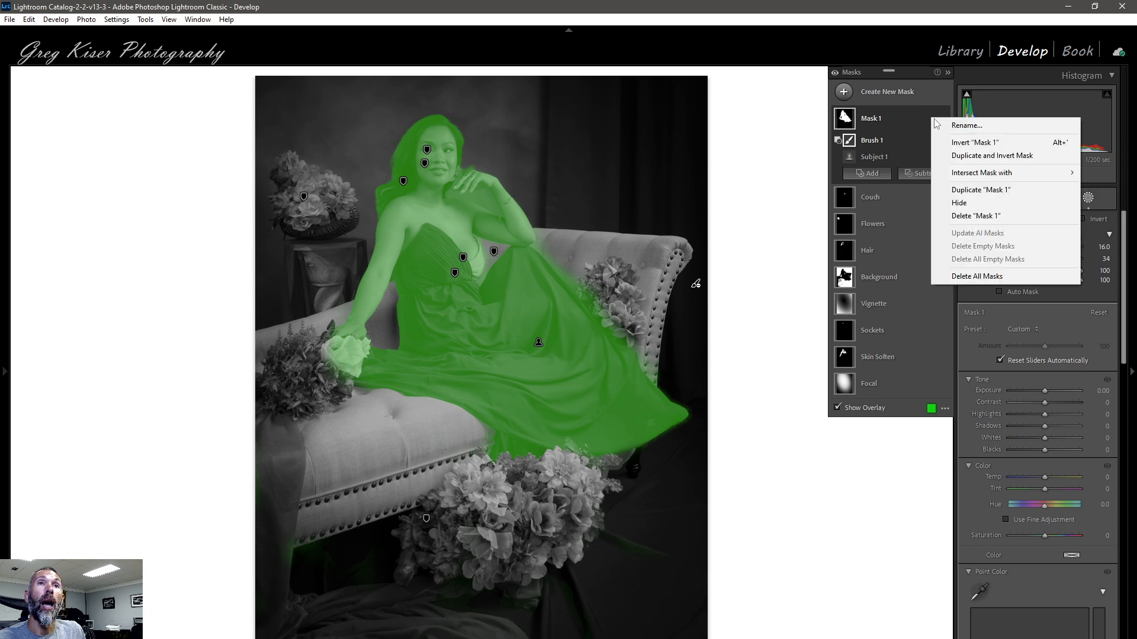
pyautogui.click(975, 143)
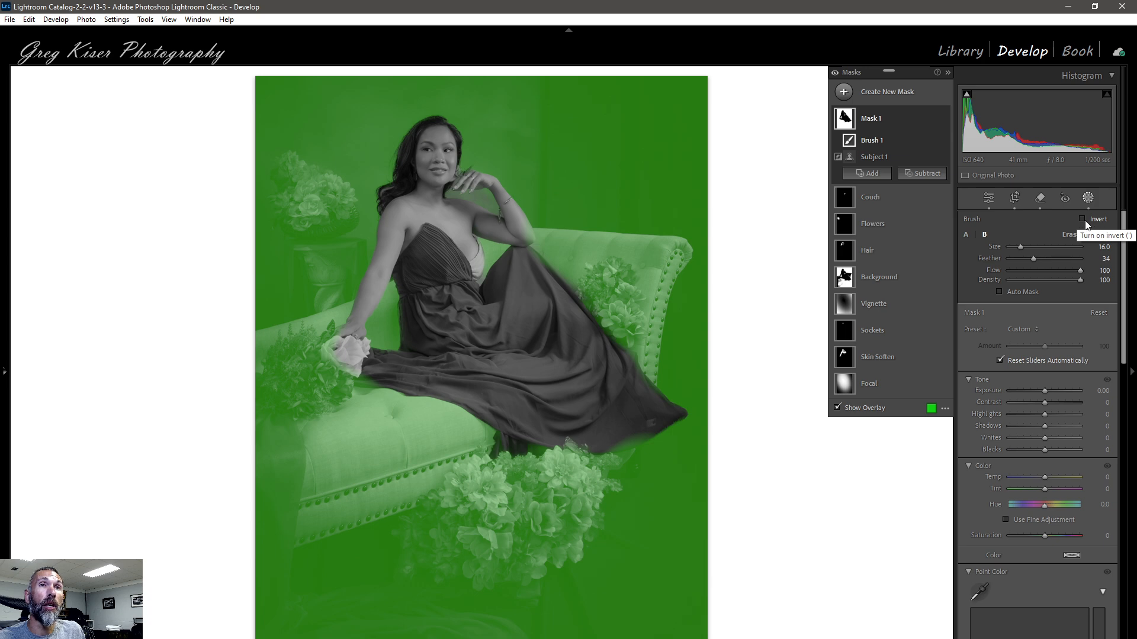
# Create another new mask that automatically selects the photo's background
pyautogui.click(890, 158)
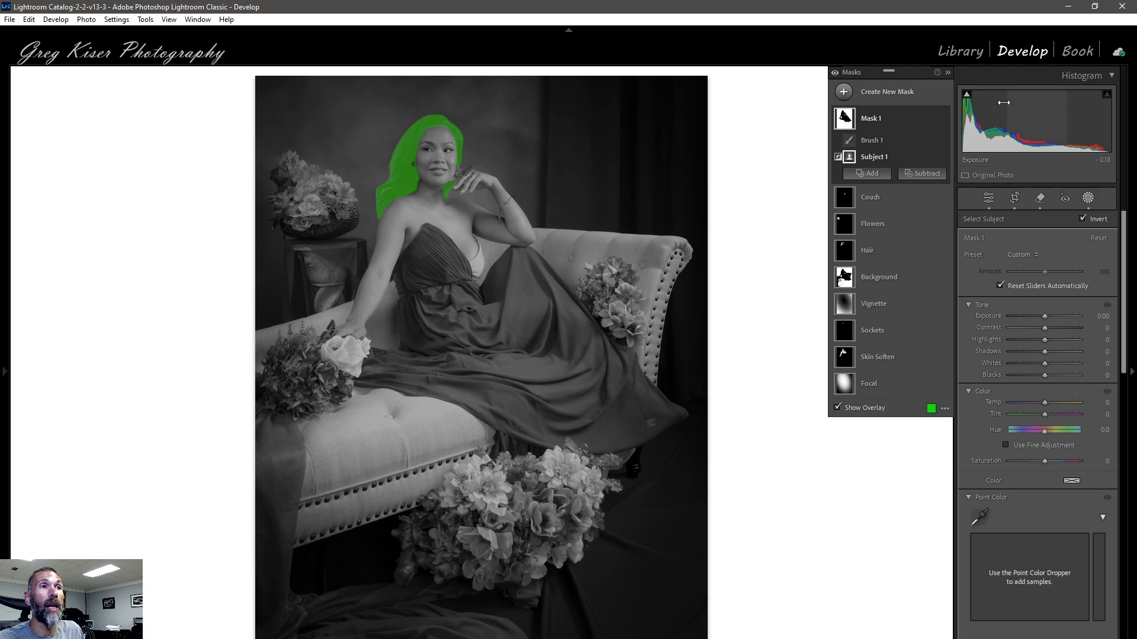
pyautogui.click(878, 118)
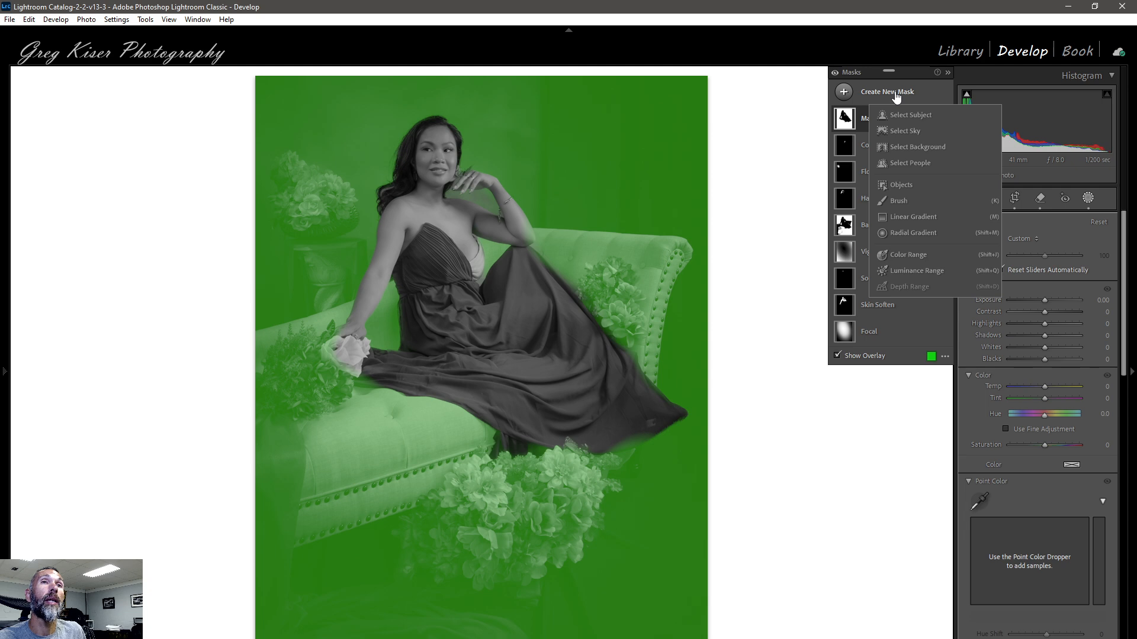
pyautogui.click(910, 147)
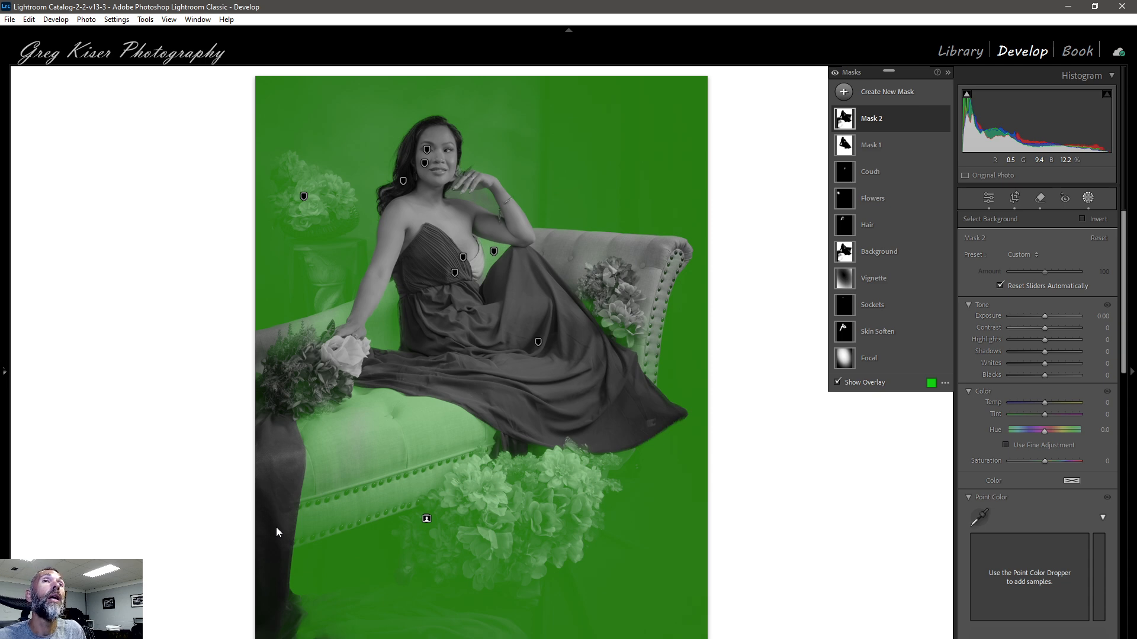
# Add the missed couch areas, flowers and drape to Mask 2 with a brush, using a smaller size 8 around the hand
pyautogui.click(898, 119)
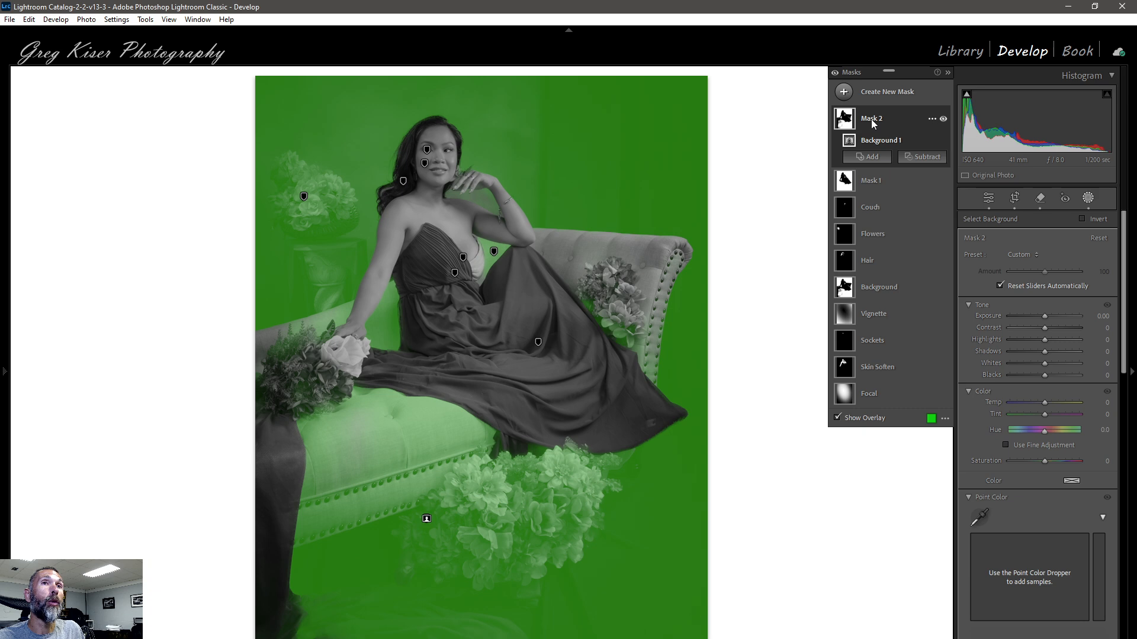
pyautogui.click(869, 158)
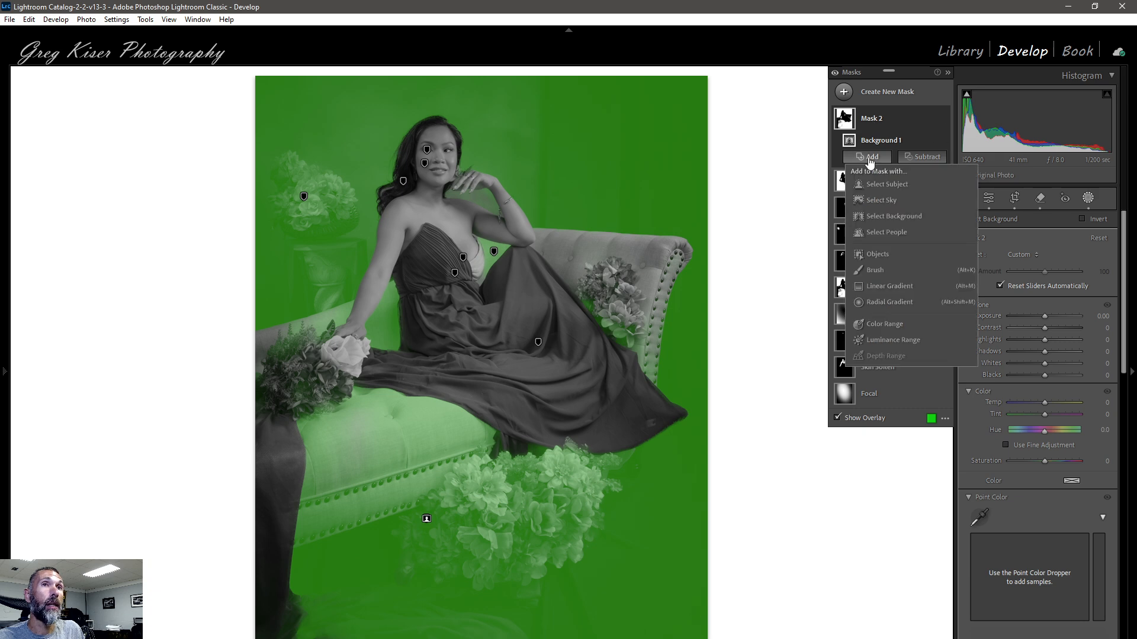
pyautogui.click(875, 270)
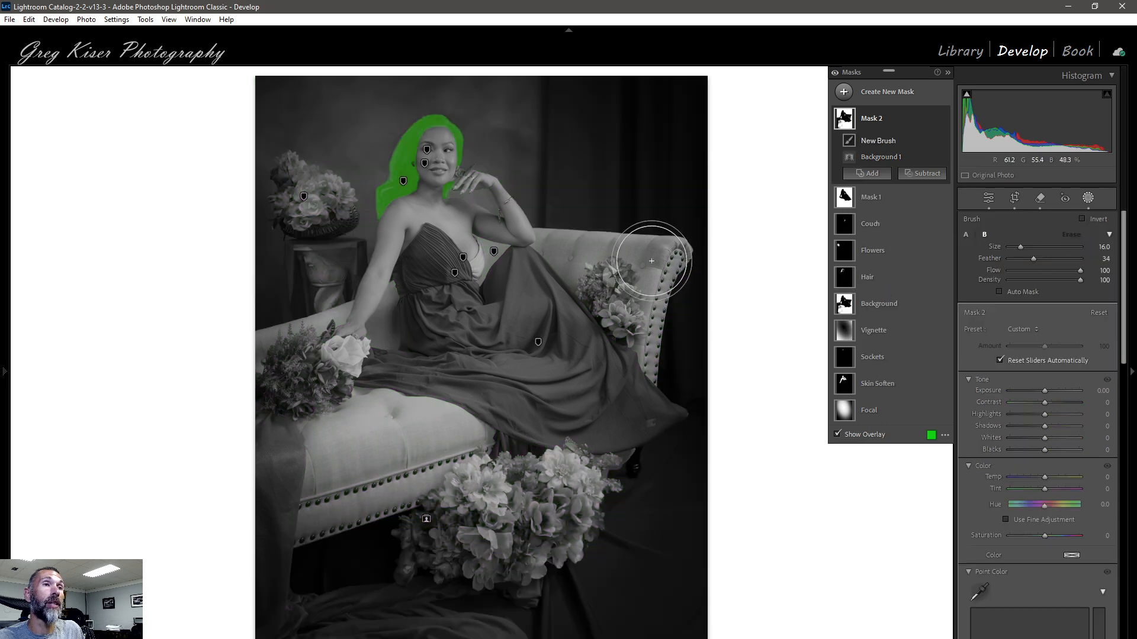
pyautogui.moveTo(661, 256)
pyautogui.mouseDown()
pyautogui.moveTo(622, 239)
pyautogui.moveTo(681, 316)
pyautogui.moveTo(617, 283)
pyautogui.moveTo(662, 329)
pyautogui.moveTo(657, 296)
pyautogui.moveTo(610, 245)
pyautogui.moveTo(570, 225)
pyautogui.moveTo(569, 210)
pyautogui.mouseUp()
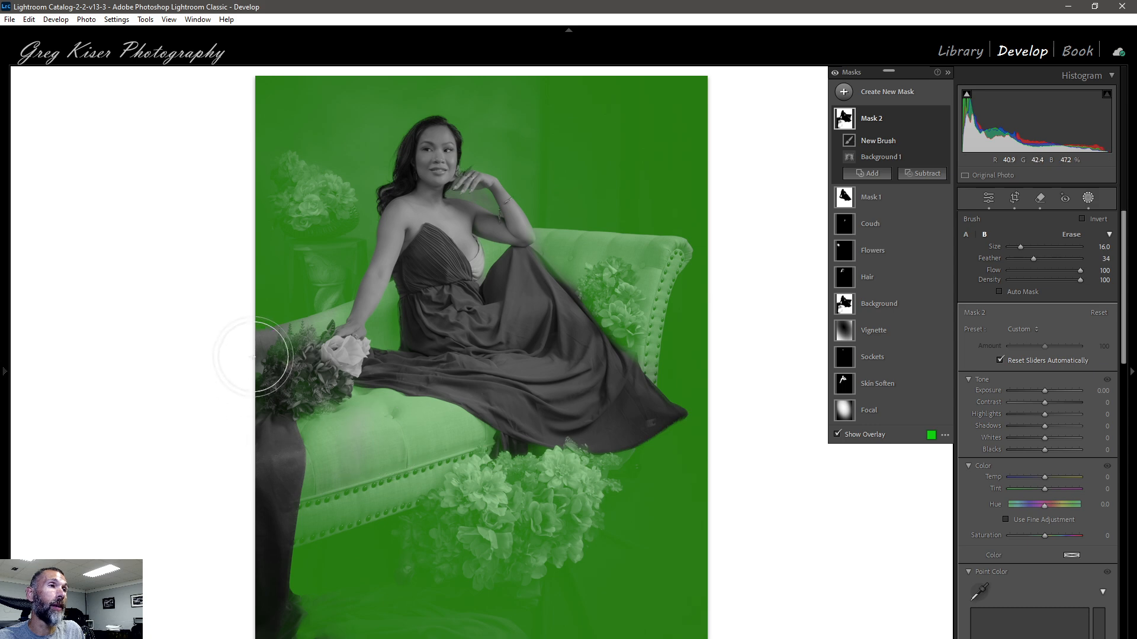
pyautogui.moveTo(267, 326)
pyautogui.mouseDown()
pyautogui.moveTo(274, 355)
pyautogui.moveTo(317, 393)
pyautogui.moveTo(309, 410)
pyautogui.moveTo(274, 418)
pyautogui.moveTo(297, 421)
pyautogui.moveTo(286, 623)
pyautogui.moveTo(284, 476)
pyautogui.moveTo(278, 545)
pyautogui.moveTo(291, 586)
pyautogui.moveTo(368, 621)
pyautogui.moveTo(316, 583)
pyautogui.moveTo(319, 488)
pyautogui.moveTo(305, 432)
pyautogui.mouseUp()
pyautogui.scroll(-5, 321, 378)
pyautogui.scroll(-3, 321, 378)
pyautogui.moveTo(326, 370); pyautogui.dragTo(354, 355)
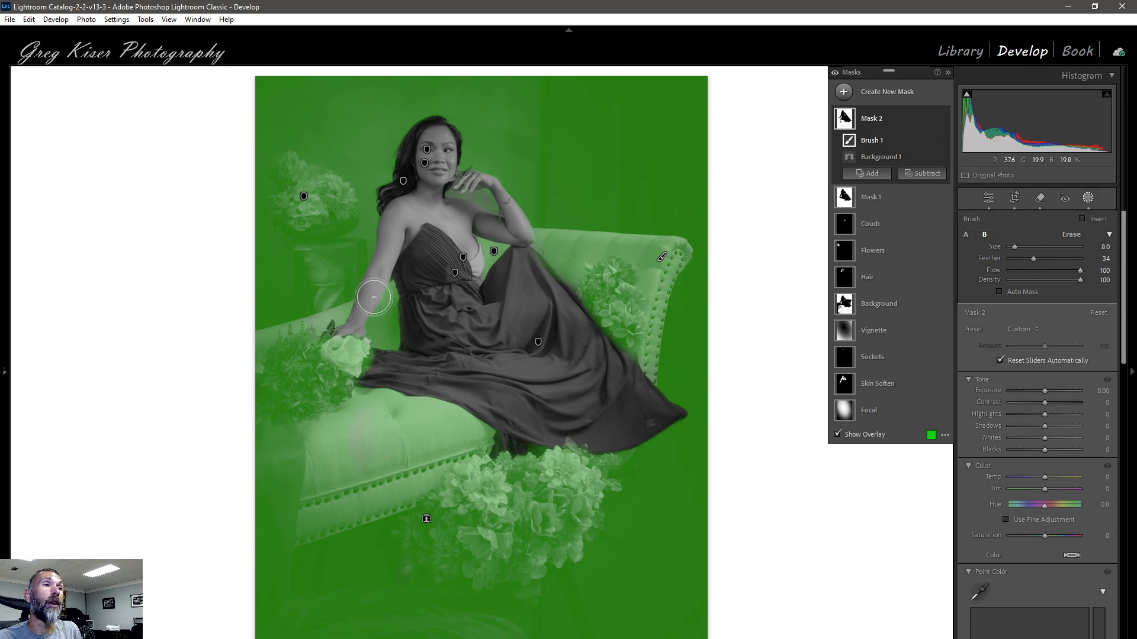
# Duplicate and invert Mask 1 to get a separate mask of the woman
pyautogui.click(872, 198)
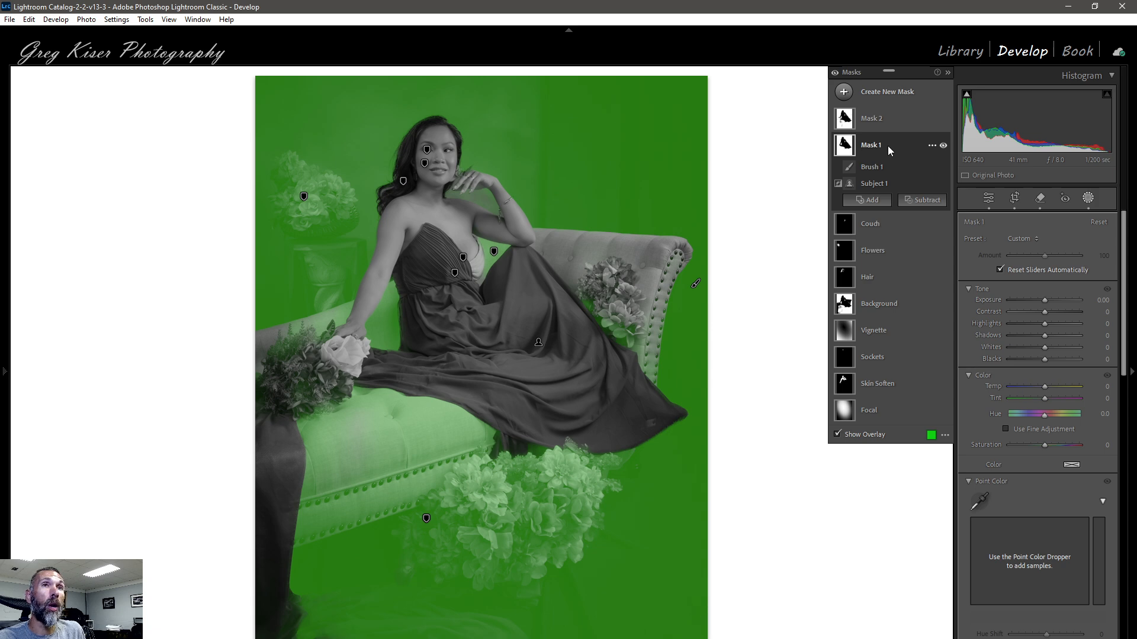
pyautogui.click(931, 147)
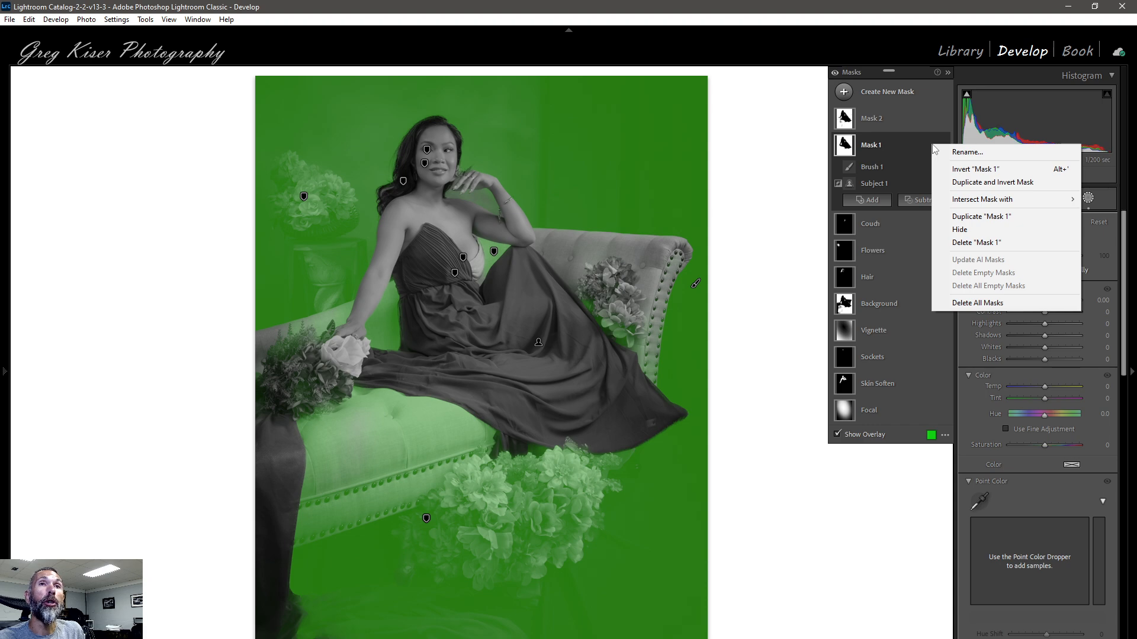
pyautogui.click(976, 184)
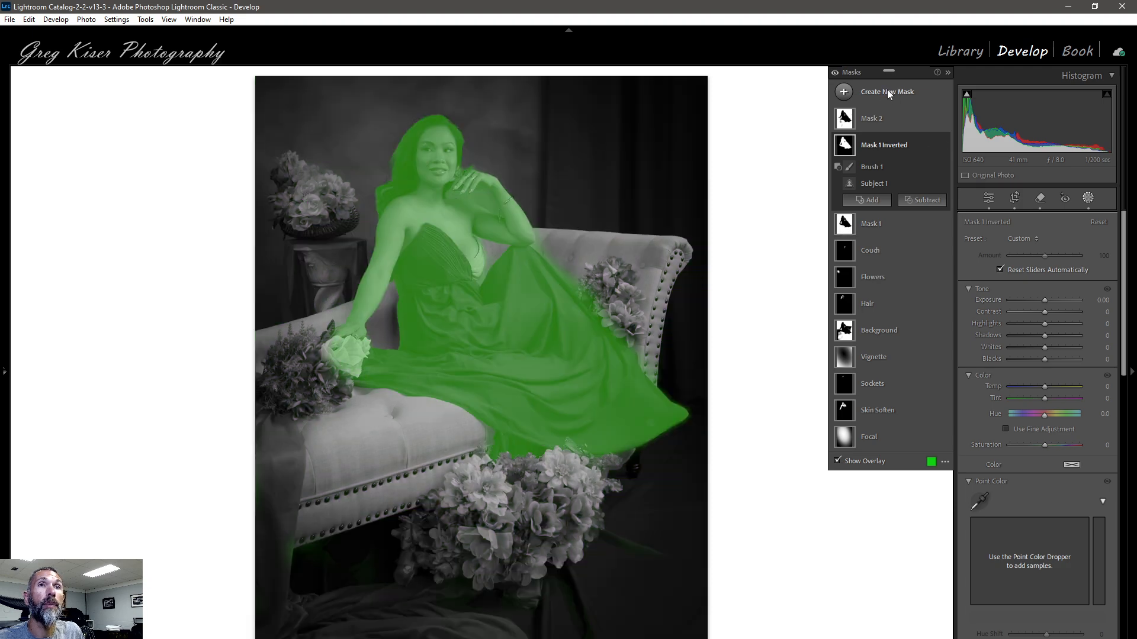
# Start a Select People mask for Person 1 and inspect the entire-person overlay around her face and hand
pyautogui.click(888, 93)
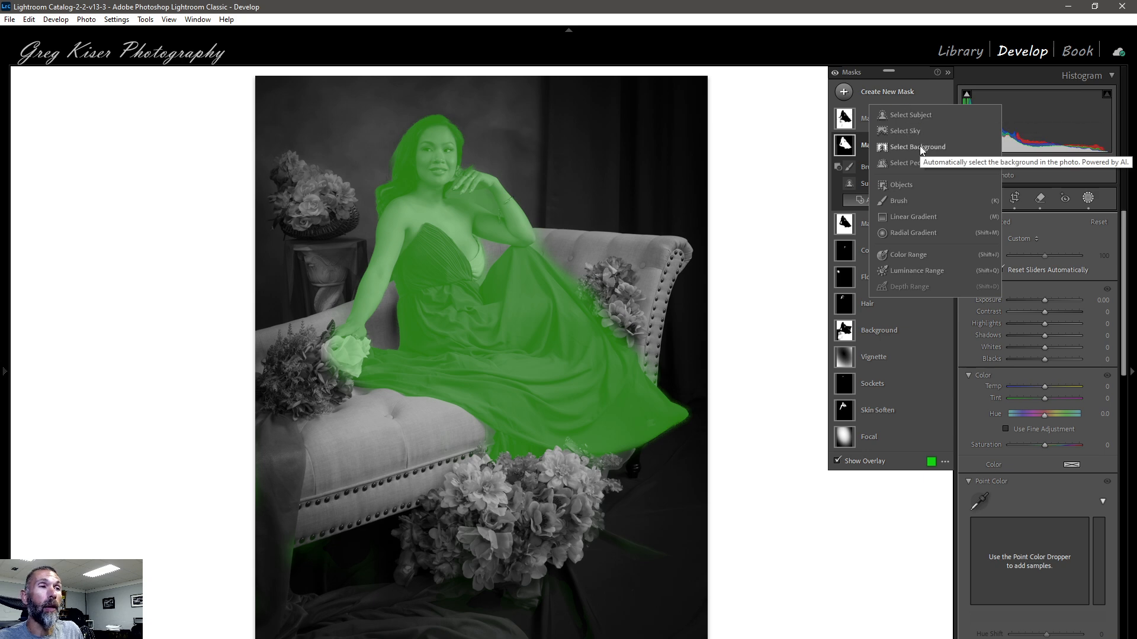
pyautogui.click(903, 164)
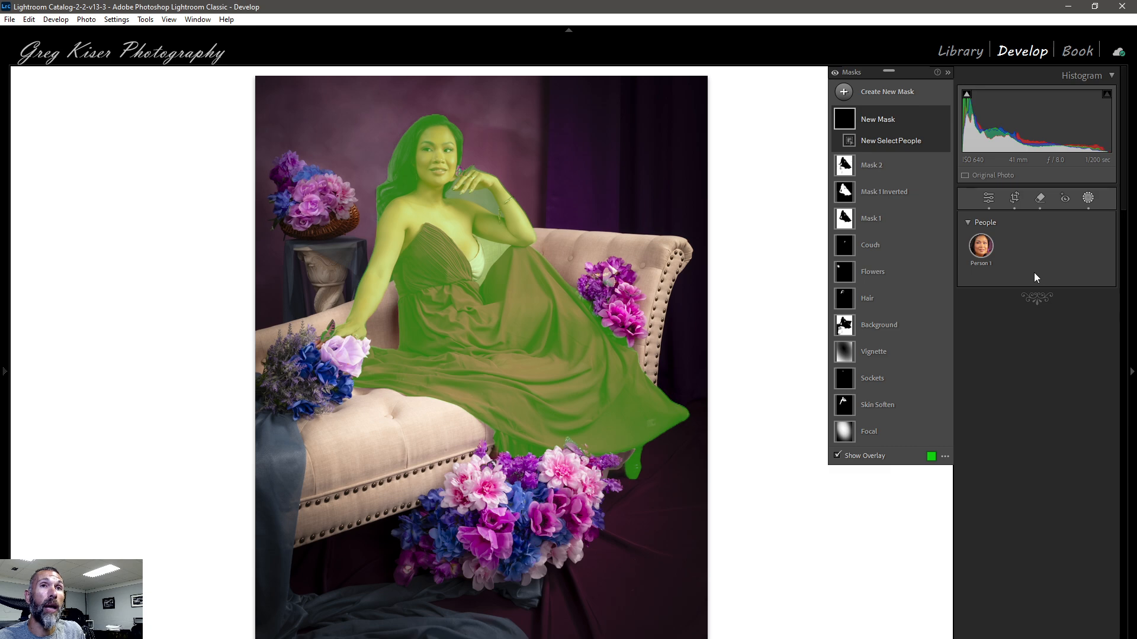
pyautogui.click(981, 246)
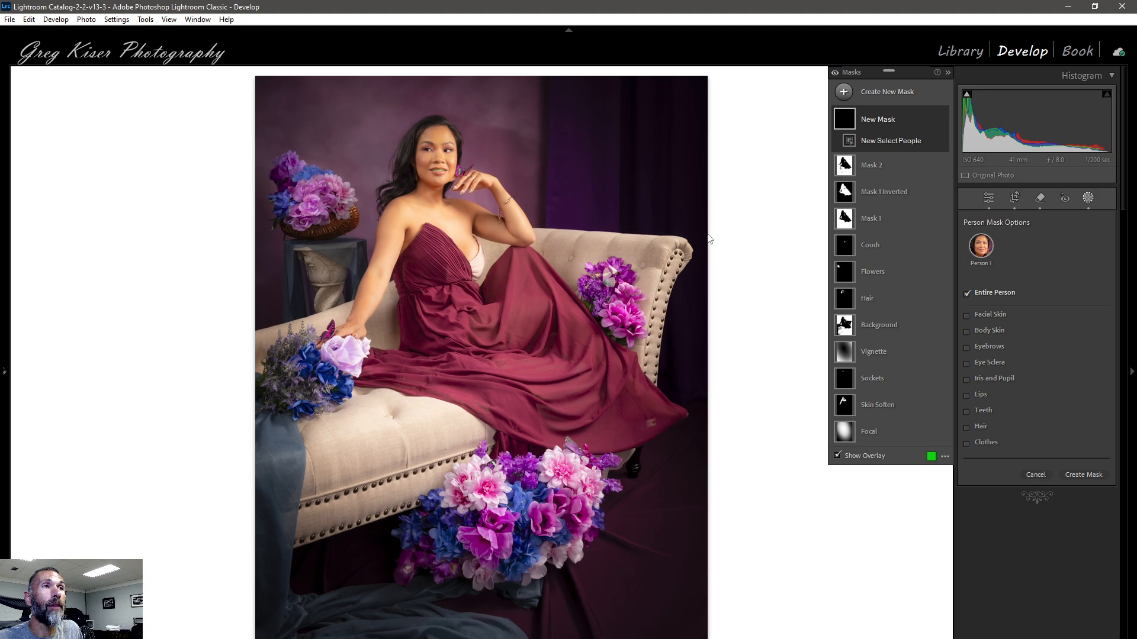
pyautogui.click(440, 172)
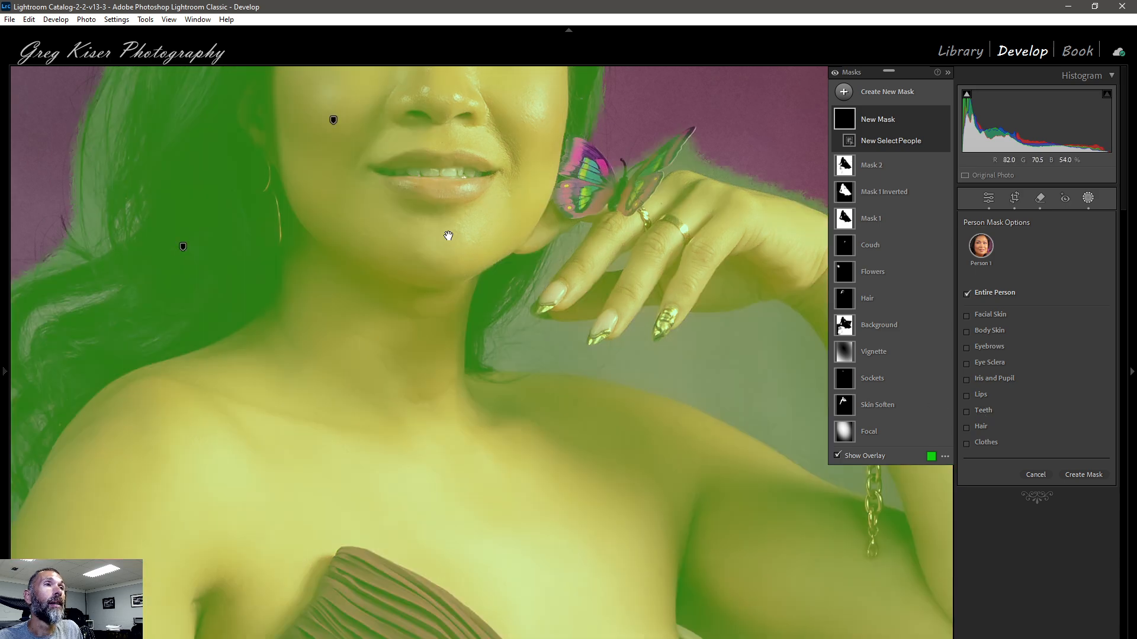
pyautogui.click(448, 237)
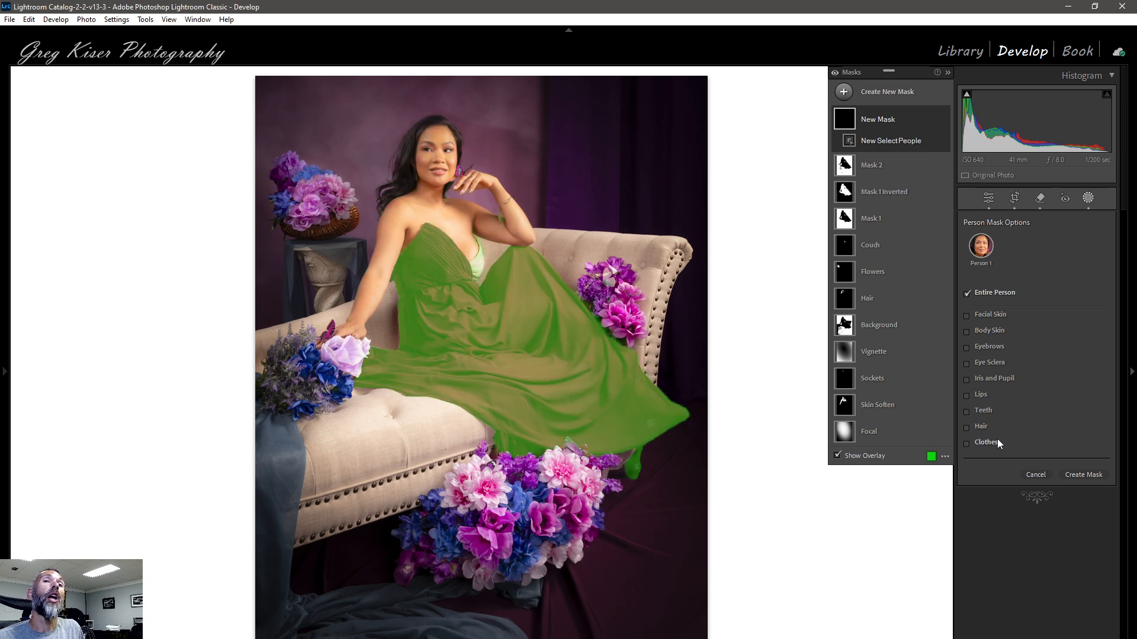
pyautogui.click(966, 315)
pyautogui.click(967, 331)
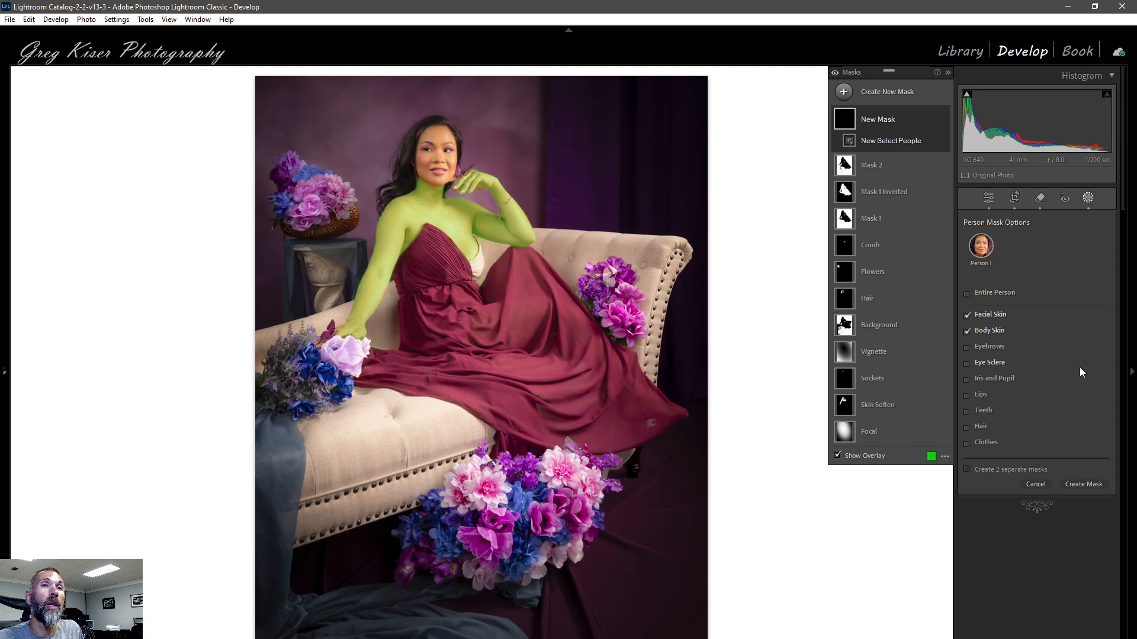
pyautogui.click(966, 315)
pyautogui.click(967, 331)
pyautogui.click(966, 331)
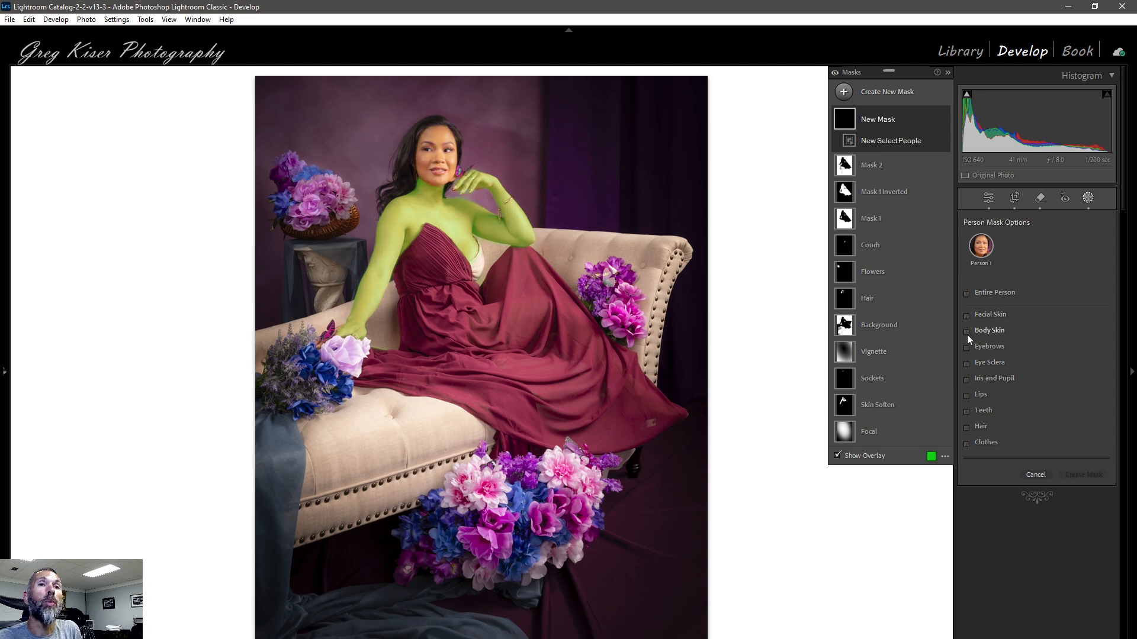
pyautogui.click(968, 444)
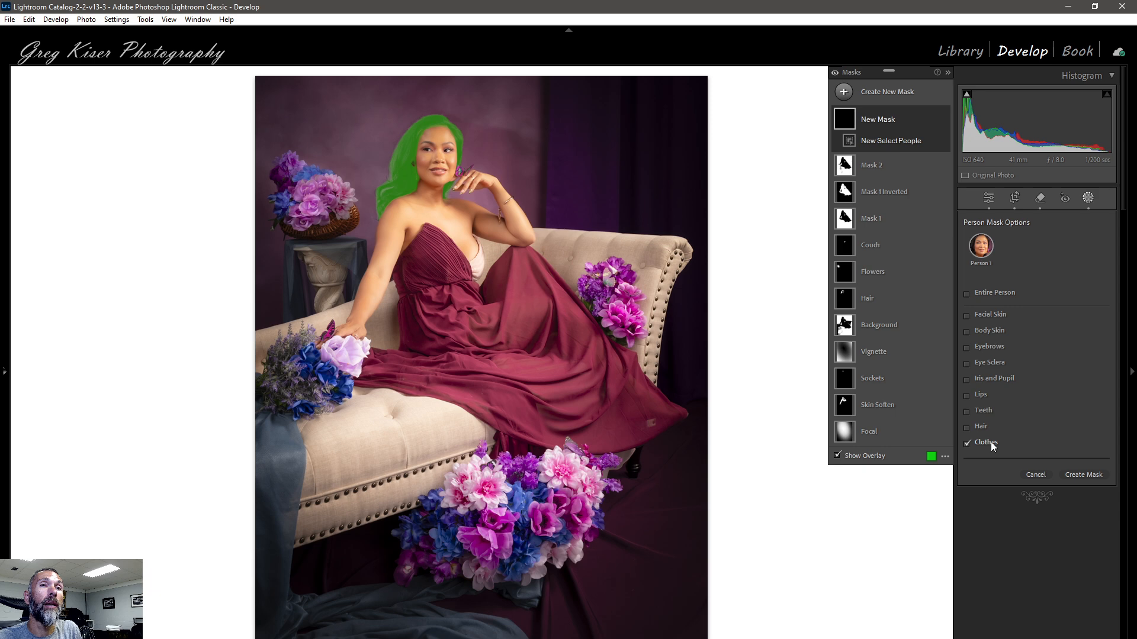
pyautogui.click(967, 442)
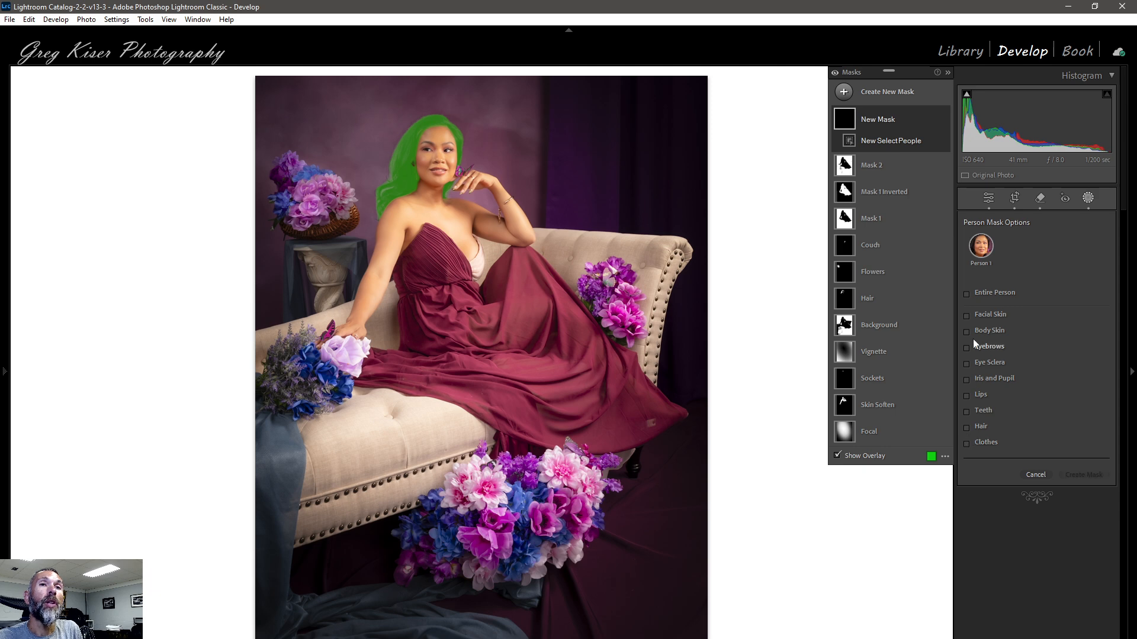
# Create one combined mask from Person 1's body skin and facial skin
pyautogui.click(966, 330)
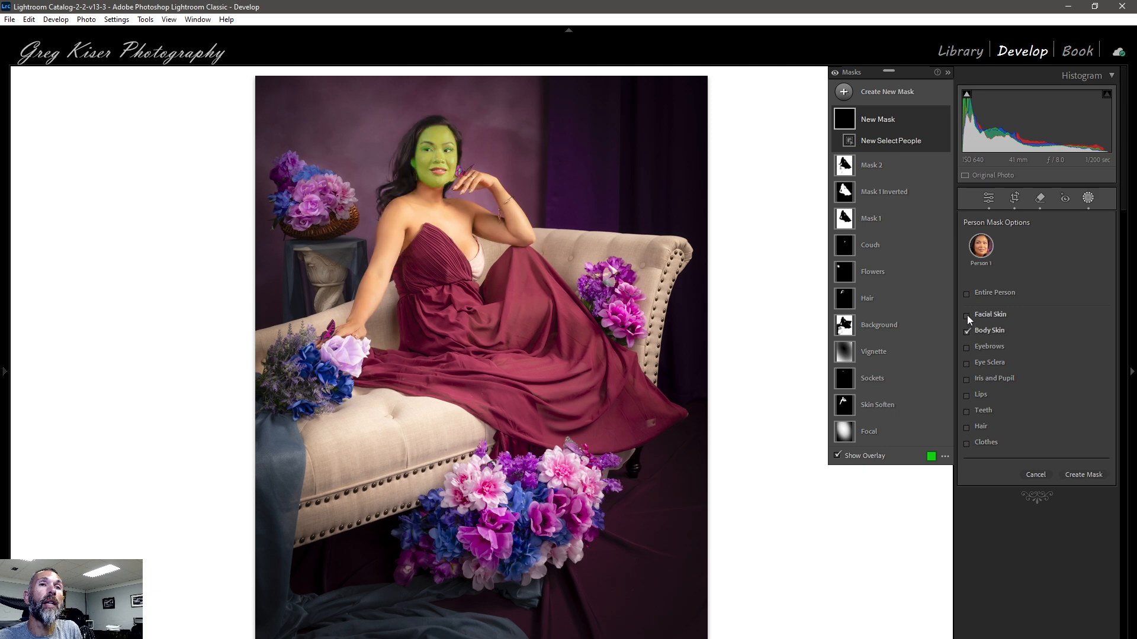
pyautogui.click(967, 315)
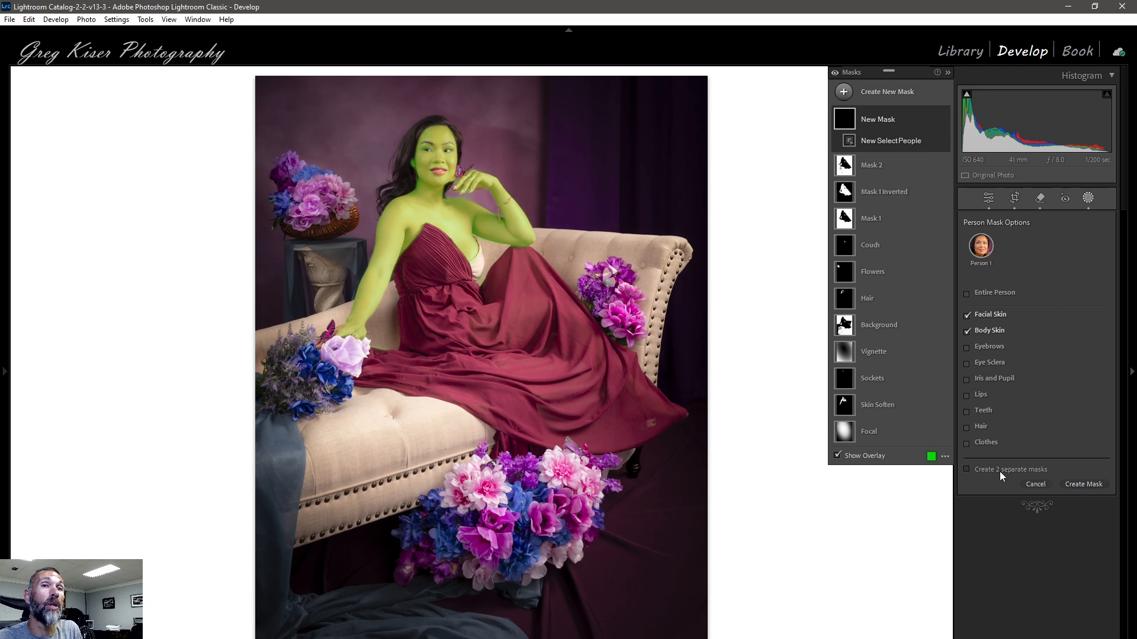
pyautogui.click(964, 312)
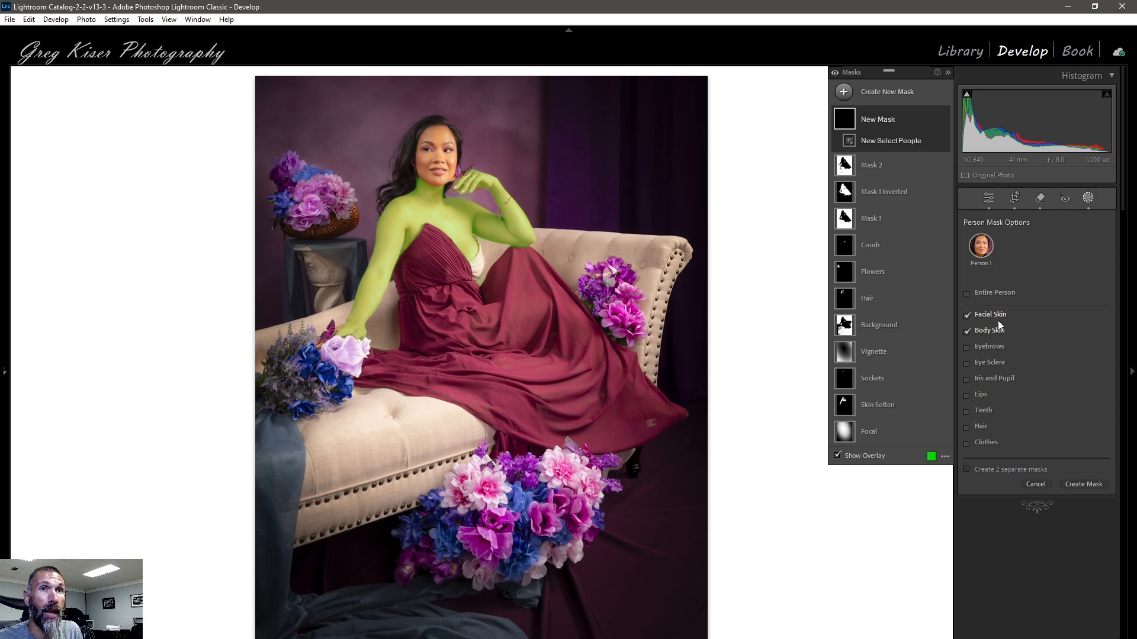
pyautogui.click(1090, 485)
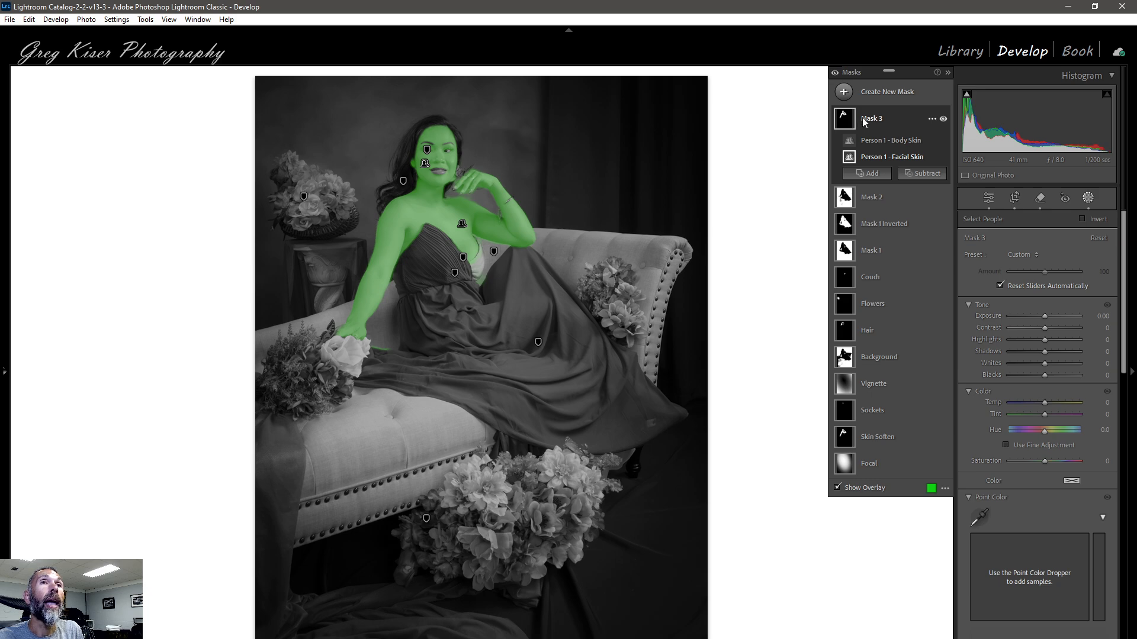
# Subtract the stray spots at the dress neckline and beside the resting hand from Mask 3, using a size 3 brush with Auto Mask on
pyautogui.click(864, 120)
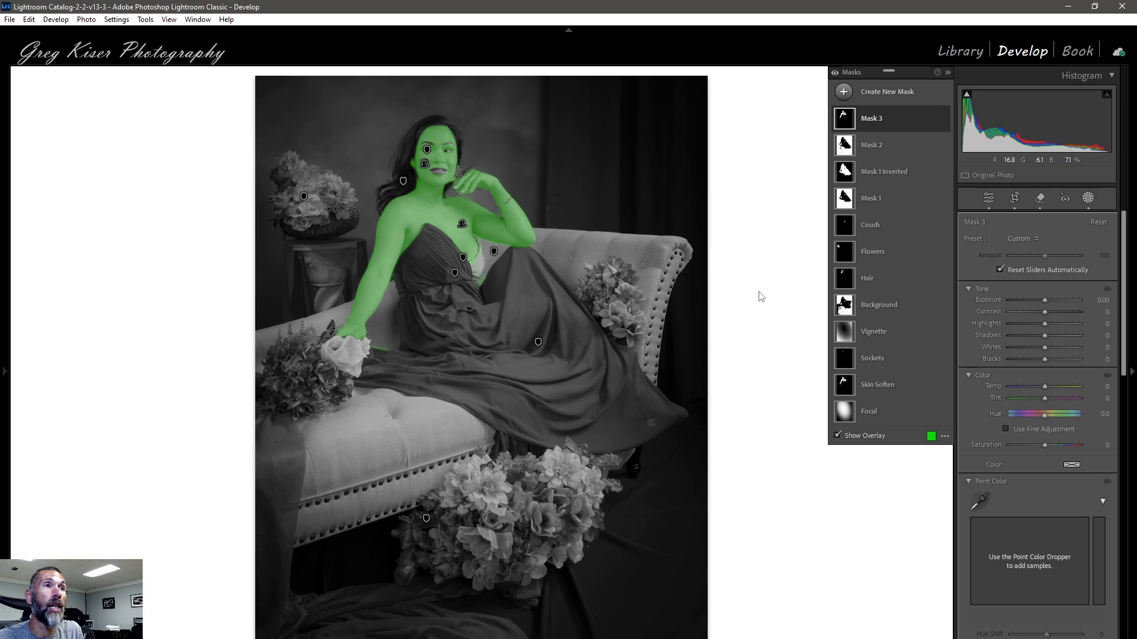
pyautogui.click(904, 118)
pyautogui.click(926, 176)
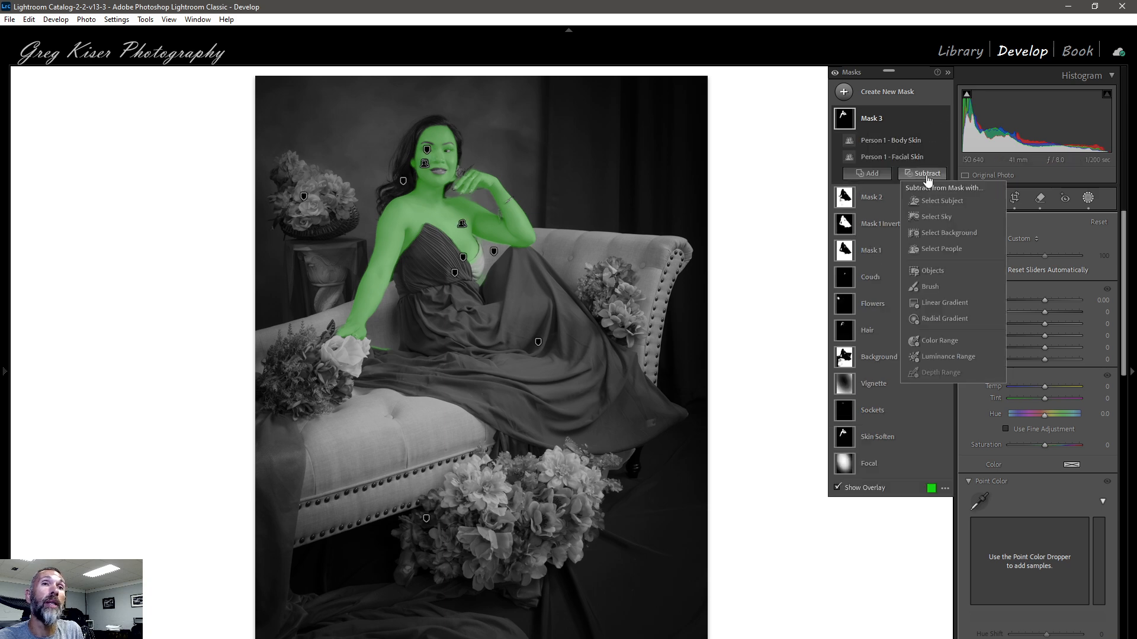
pyautogui.click(932, 288)
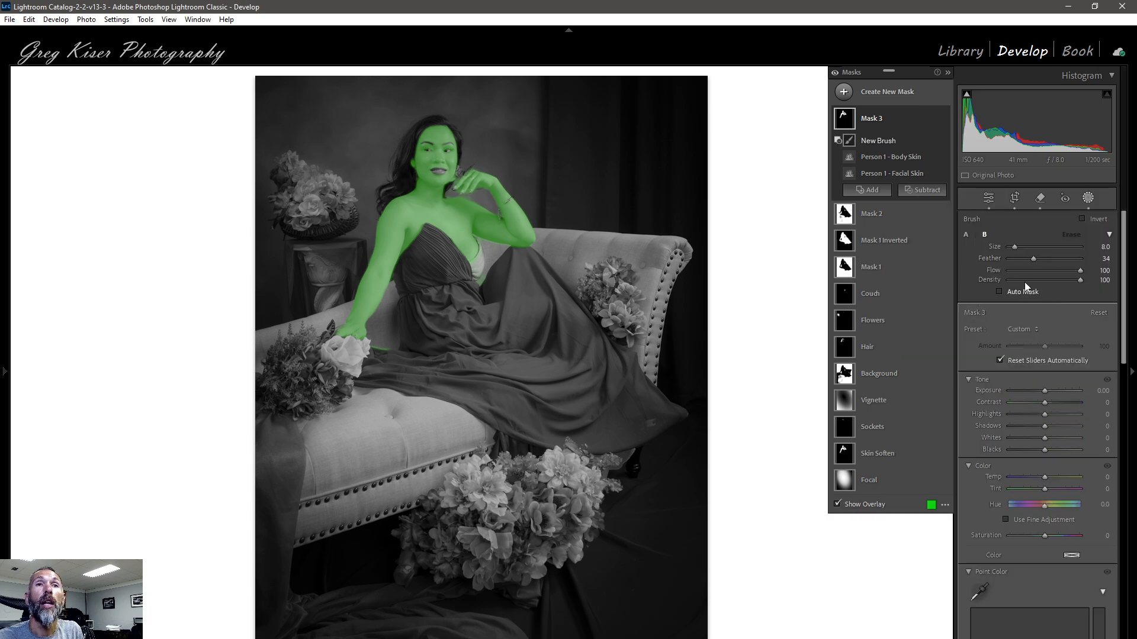
pyautogui.click(998, 292)
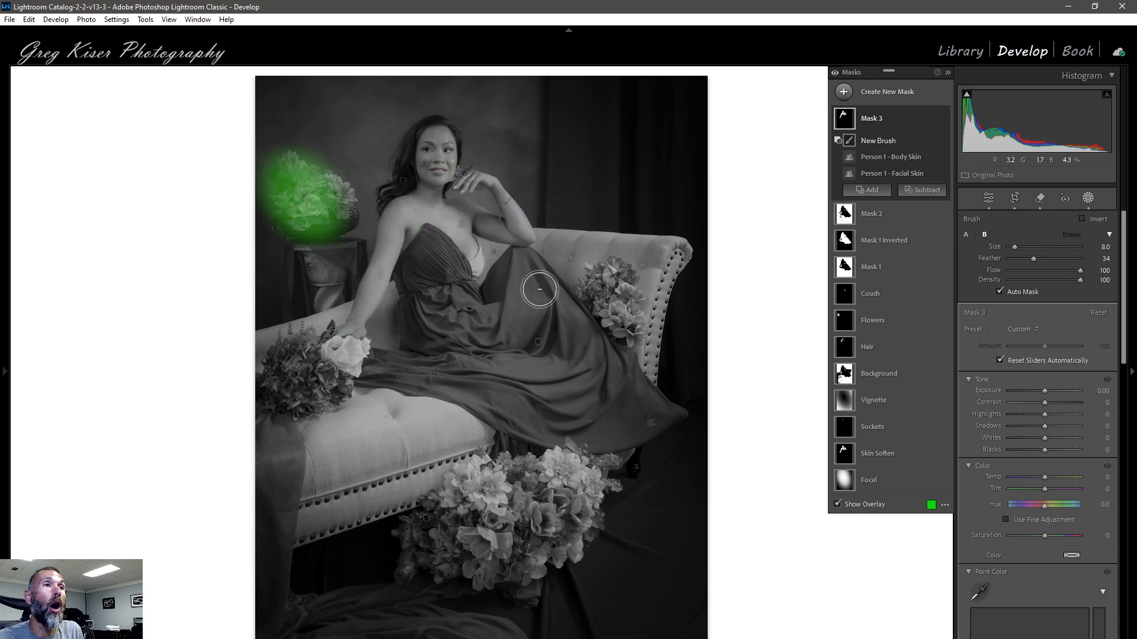
pyautogui.scroll(-5, 495, 286)
pyautogui.moveTo(483, 274); pyautogui.dragTo(481, 280)
pyautogui.moveTo(377, 348)
pyautogui.mouseDown()
pyautogui.moveTo(389, 345)
pyautogui.moveTo(379, 349)
pyautogui.mouseUp()
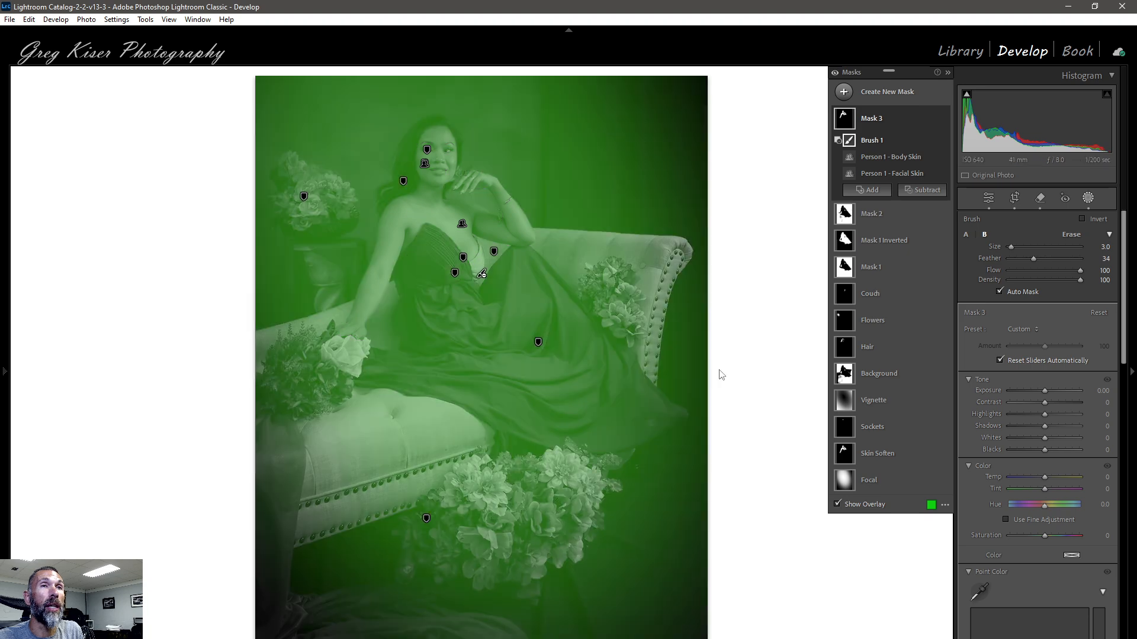
# Create a new Select People mask covering only Person 1's clothes
pyautogui.click(900, 89)
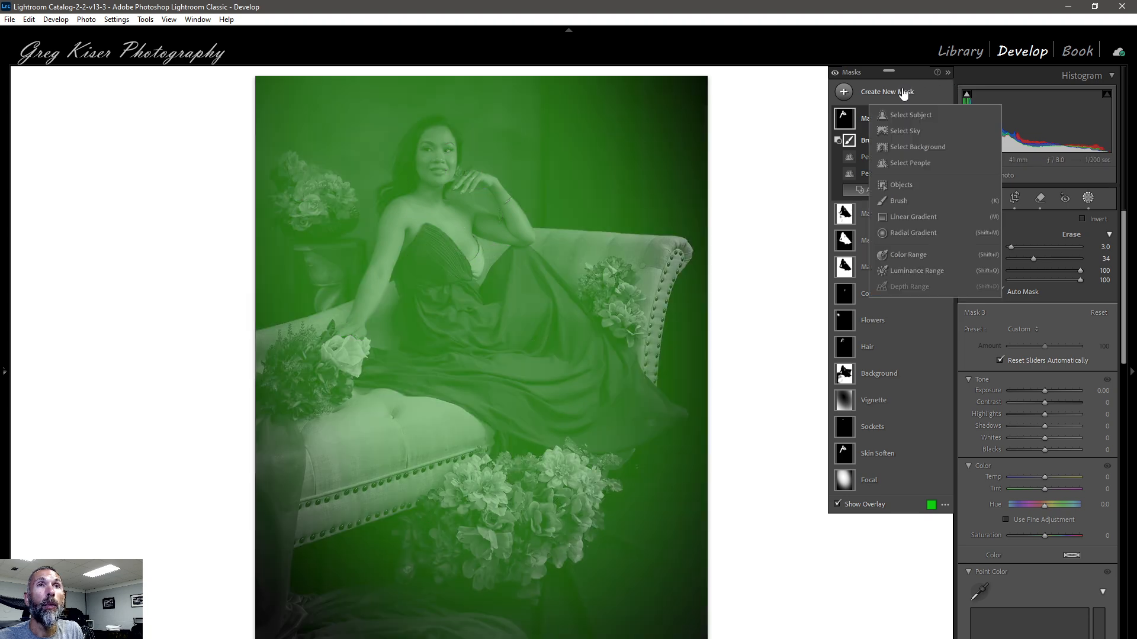
pyautogui.click(913, 165)
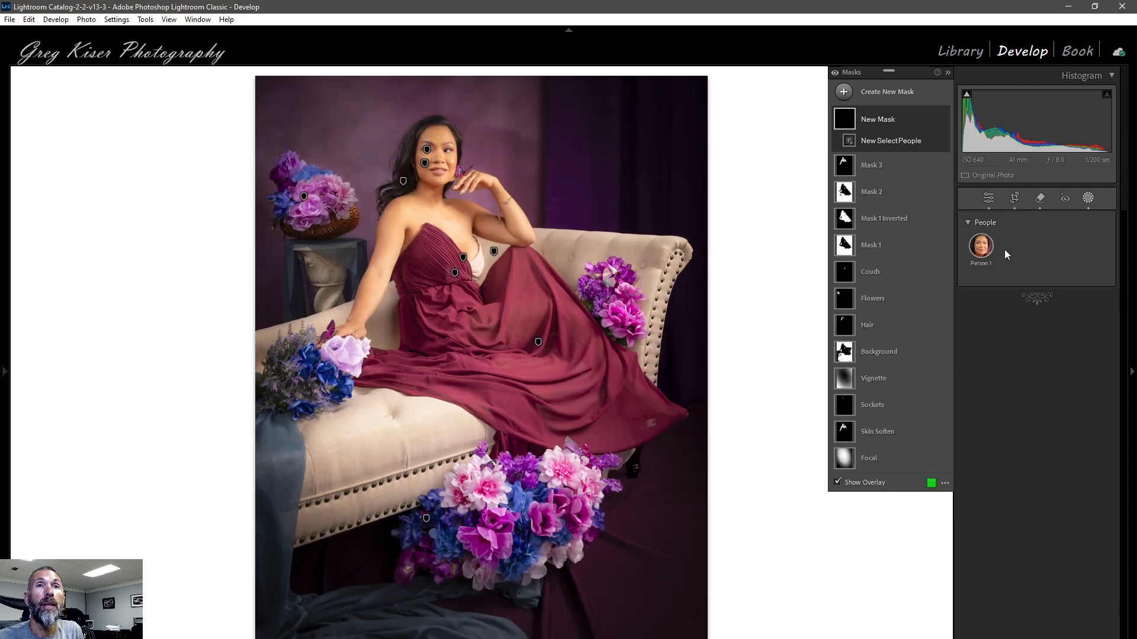
pyautogui.click(988, 253)
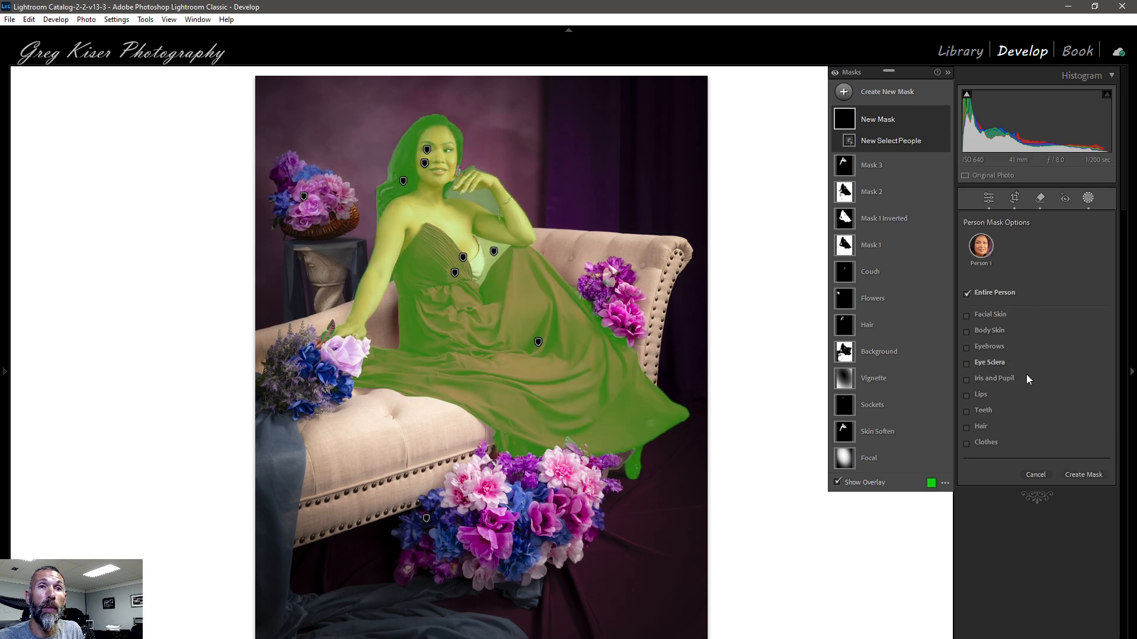
pyautogui.click(967, 444)
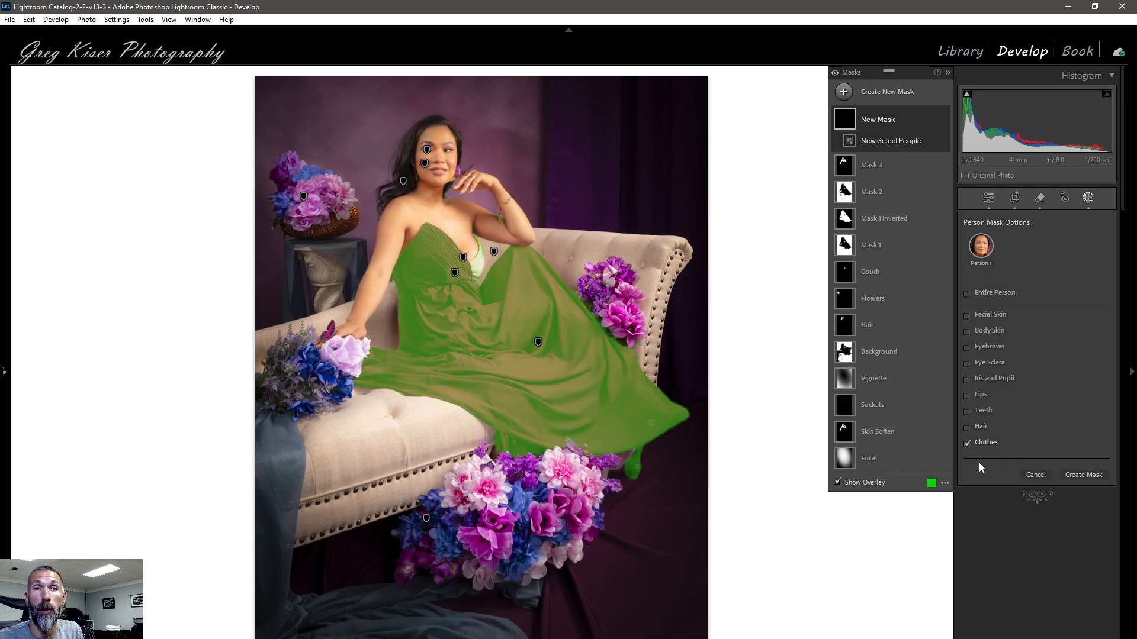
pyautogui.click(1087, 475)
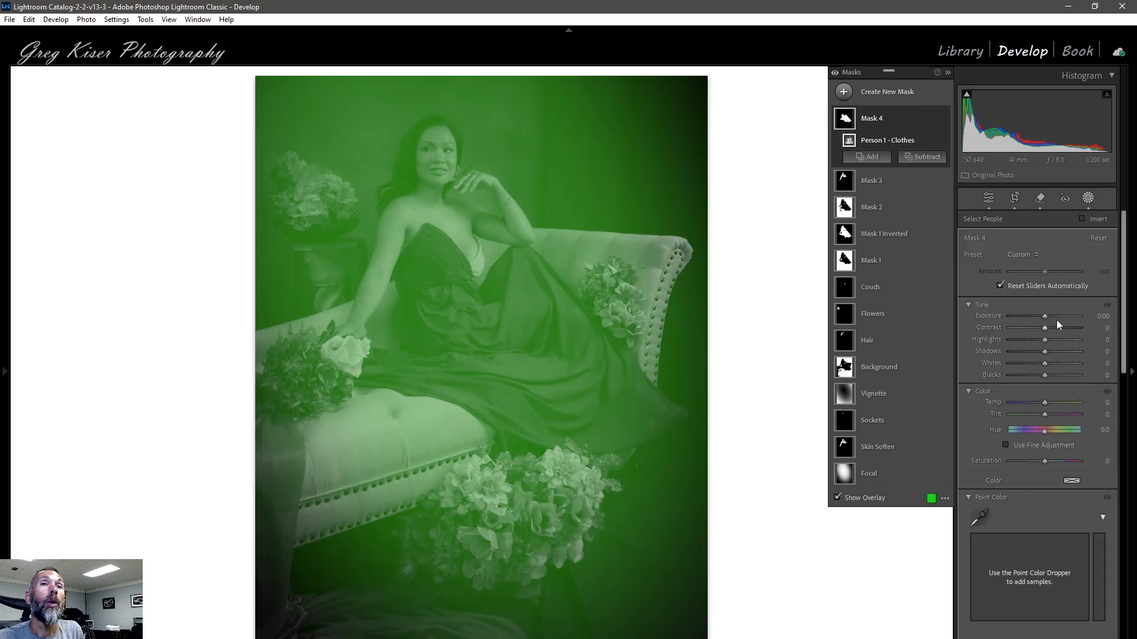
# Try exposure and hue changes on the clothes mask, reset both adjustments and show the mask overlay again
pyautogui.click(871, 119)
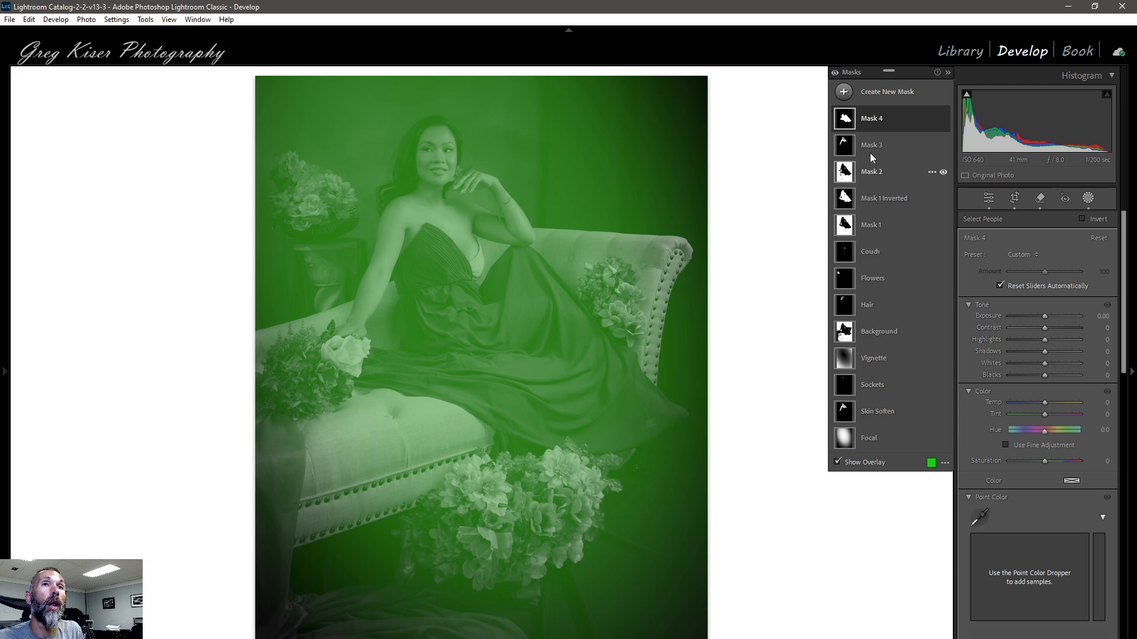
pyautogui.click(850, 119)
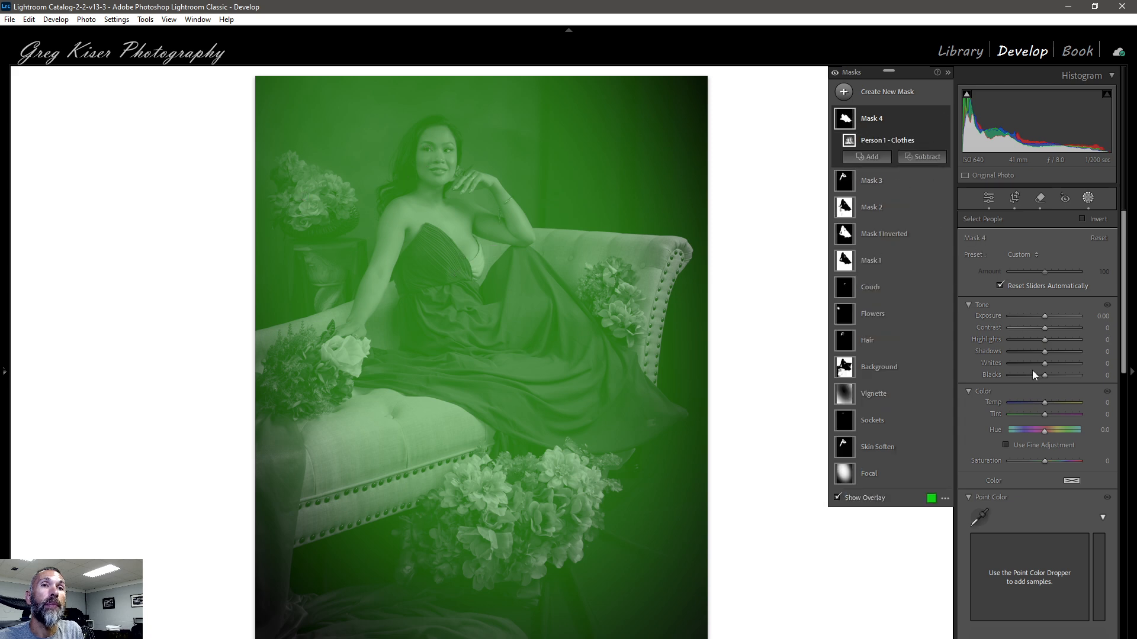
pyautogui.moveTo(1046, 315); pyautogui.dragTo(1046, 314)
pyautogui.click(1041, 315)
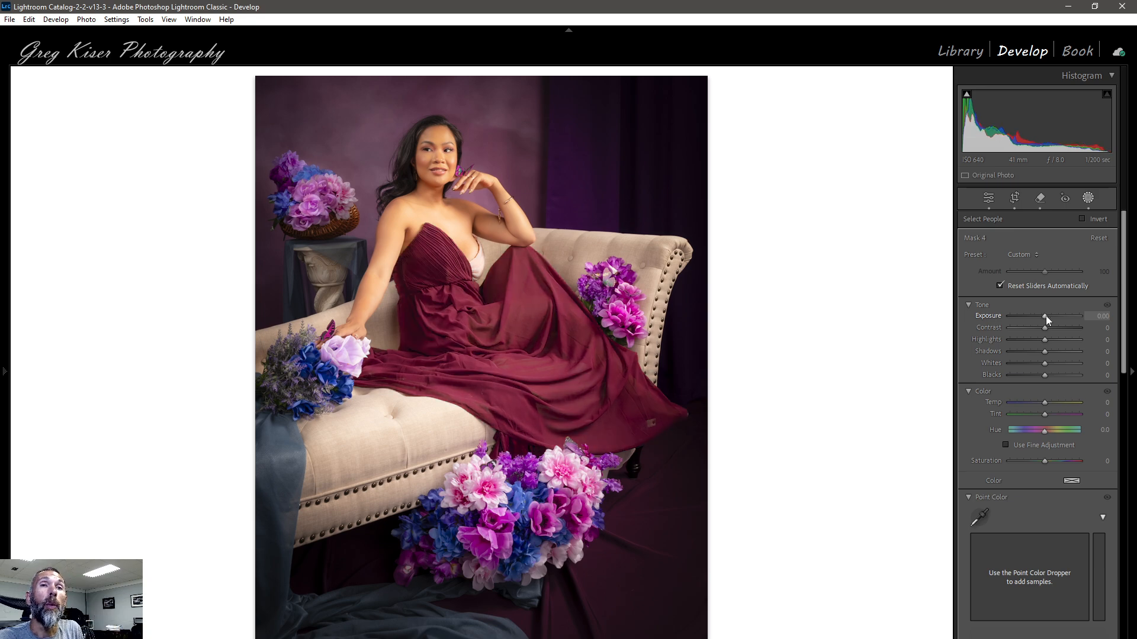
pyautogui.moveTo(1045, 431)
pyautogui.mouseDown()
pyautogui.moveTo(1059, 431)
pyautogui.moveTo(1025, 429)
pyautogui.mouseUp()
pyautogui.doubleClick(1024, 431)
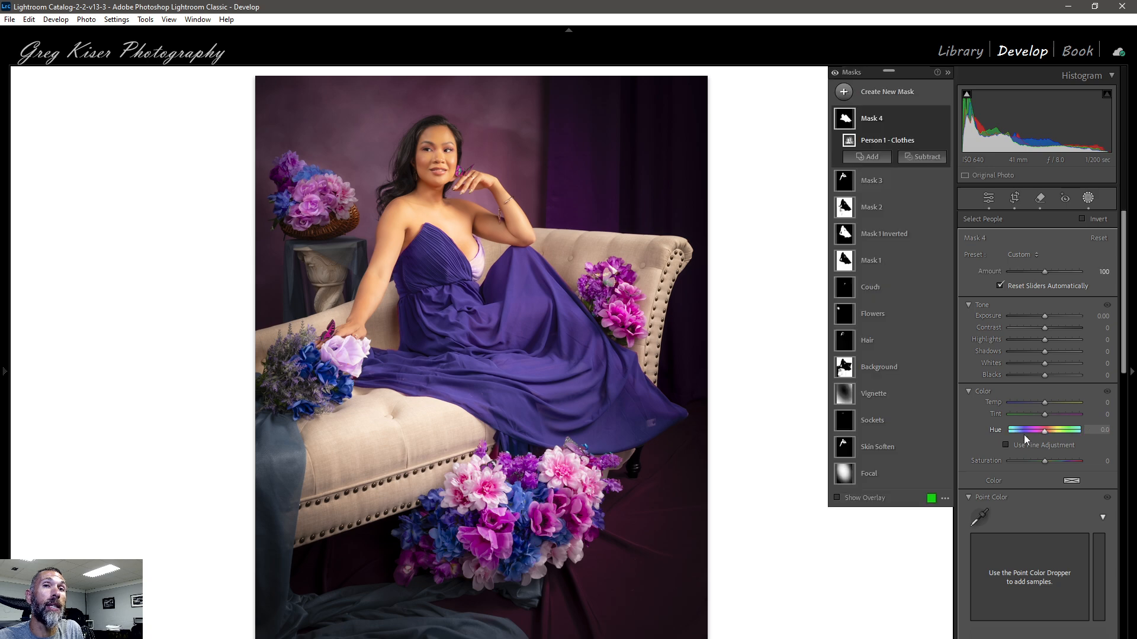
pyautogui.press('o')
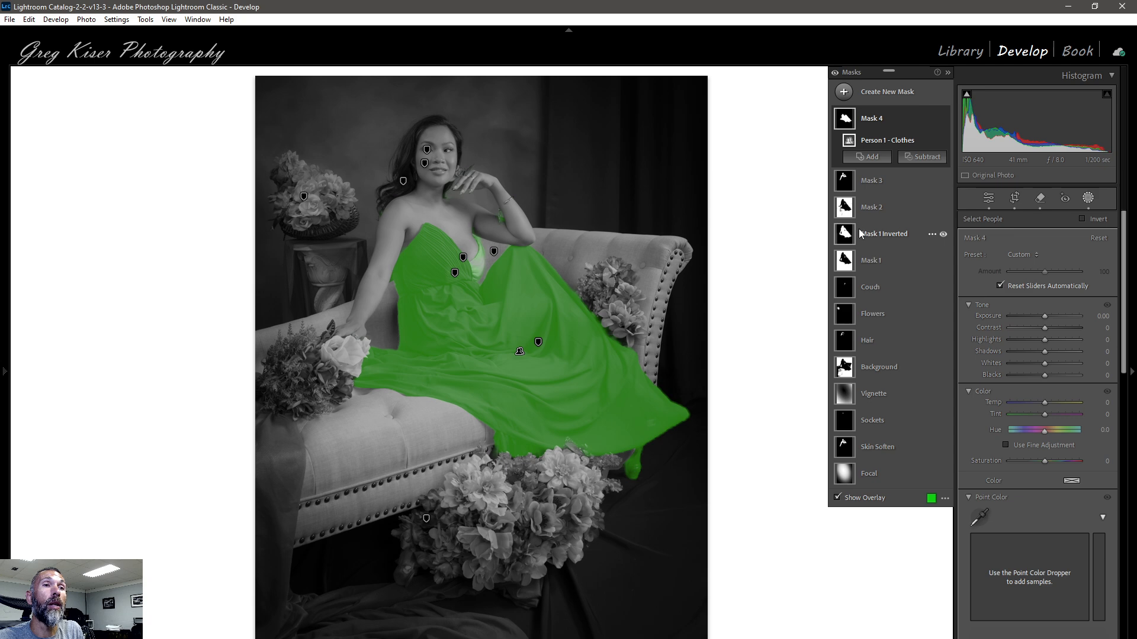
pyautogui.click(898, 101)
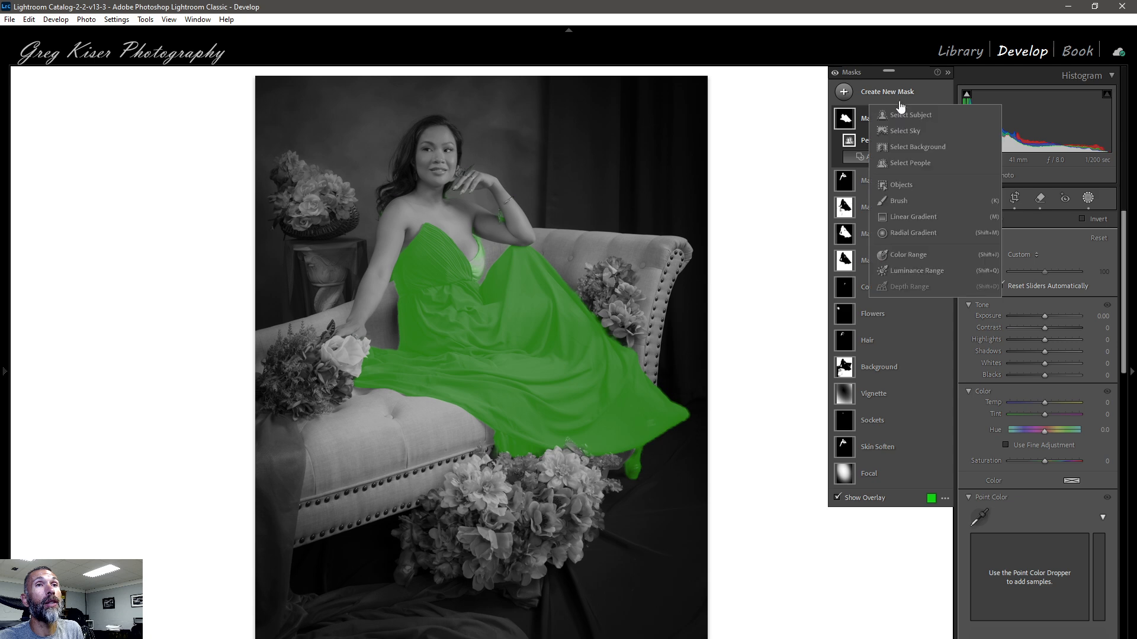
pyautogui.click(911, 163)
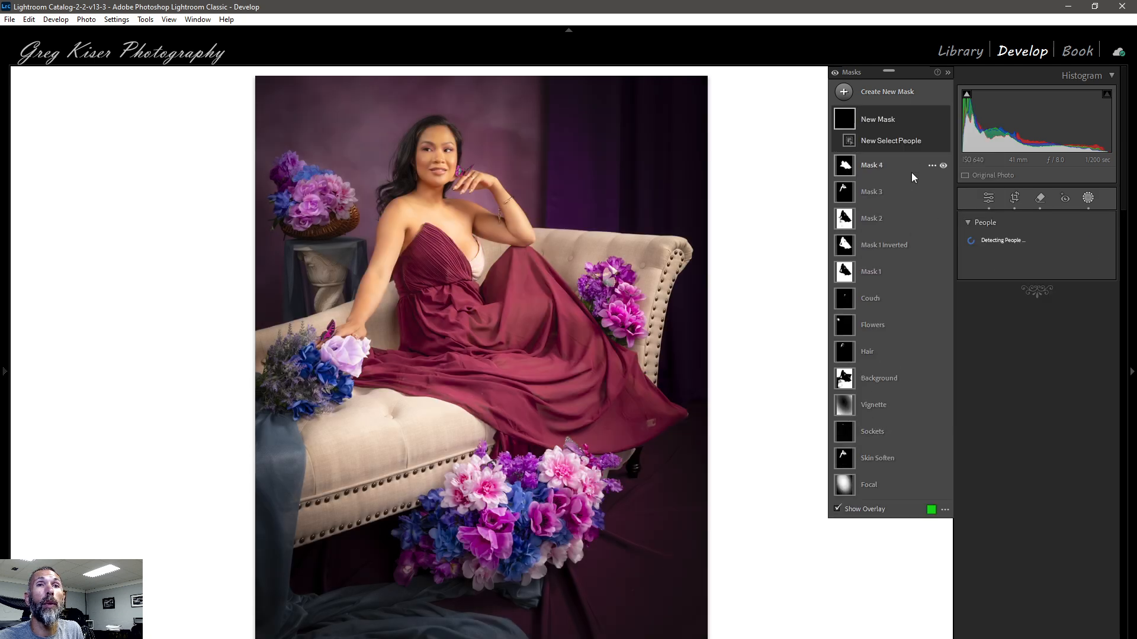
pyautogui.click(980, 254)
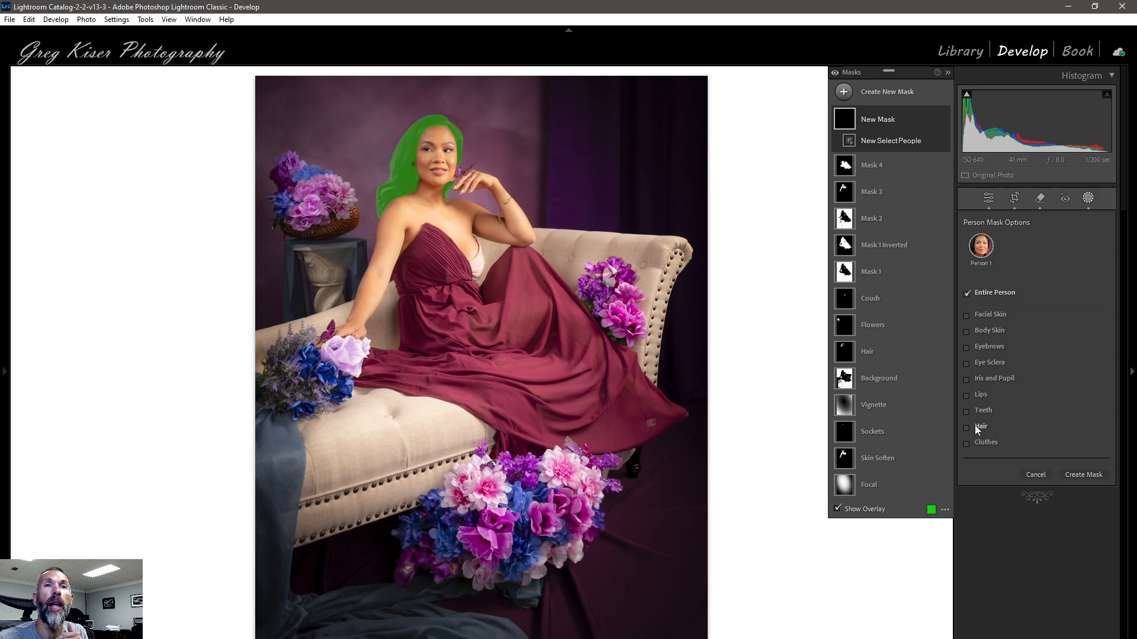
pyautogui.click(1037, 474)
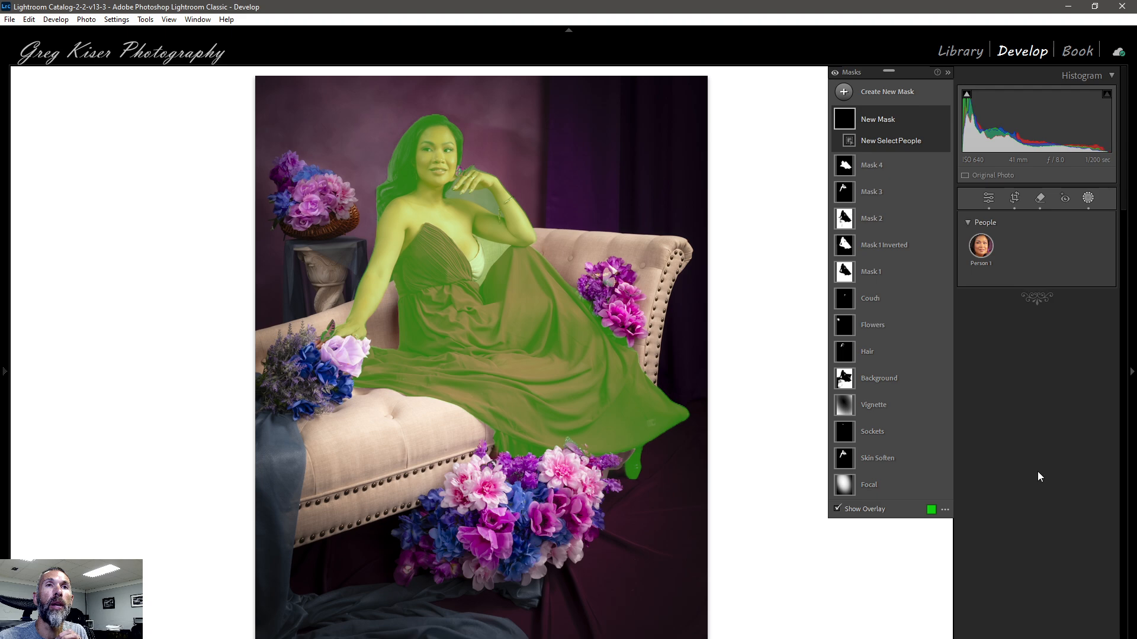
# Create an Objects mask of the flower basket on the pedestal with a size 11 brush and raise its exposure to 0.47
pyautogui.click(891, 95)
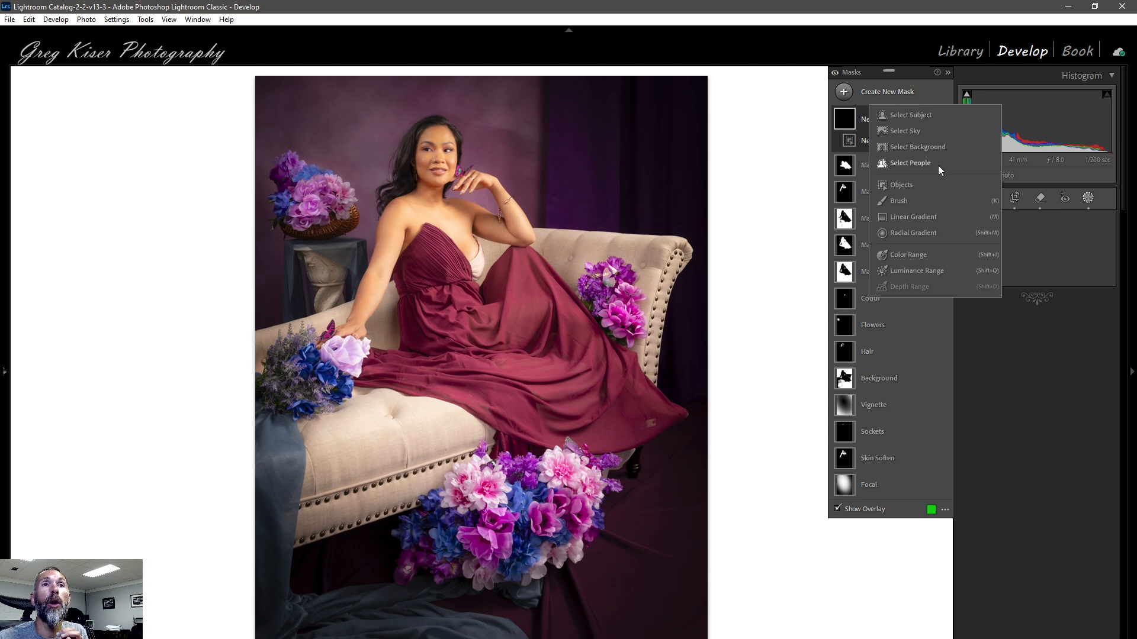
pyautogui.click(899, 184)
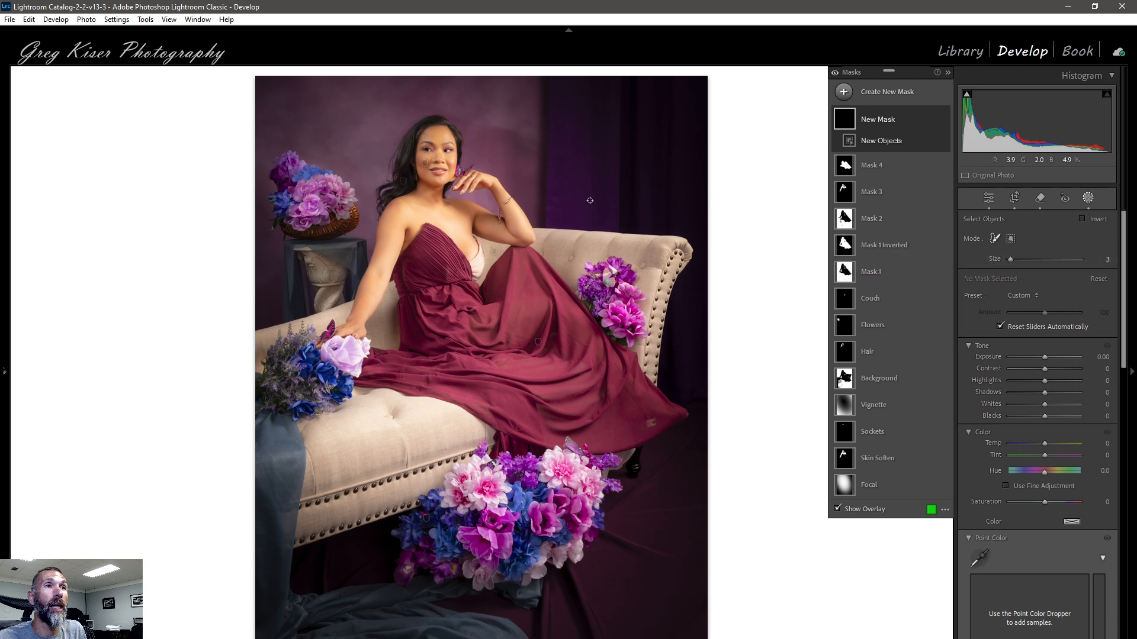
pyautogui.scroll(2, 327, 202)
pyautogui.scroll(6, 327, 203)
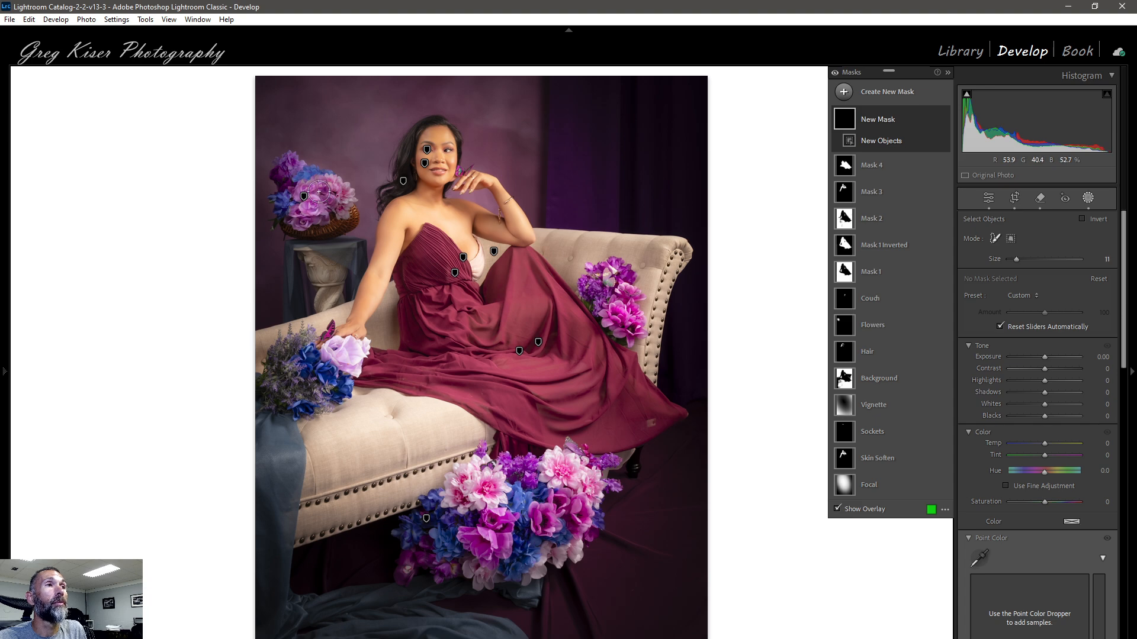
pyautogui.moveTo(279, 175)
pyautogui.mouseDown()
pyautogui.moveTo(335, 177)
pyautogui.moveTo(351, 217)
pyautogui.moveTo(306, 230)
pyautogui.moveTo(278, 220)
pyautogui.moveTo(289, 182)
pyautogui.moveTo(311, 180)
pyautogui.moveTo(334, 201)
pyautogui.moveTo(302, 209)
pyautogui.moveTo(286, 199)
pyautogui.moveTo(313, 195)
pyautogui.mouseUp()
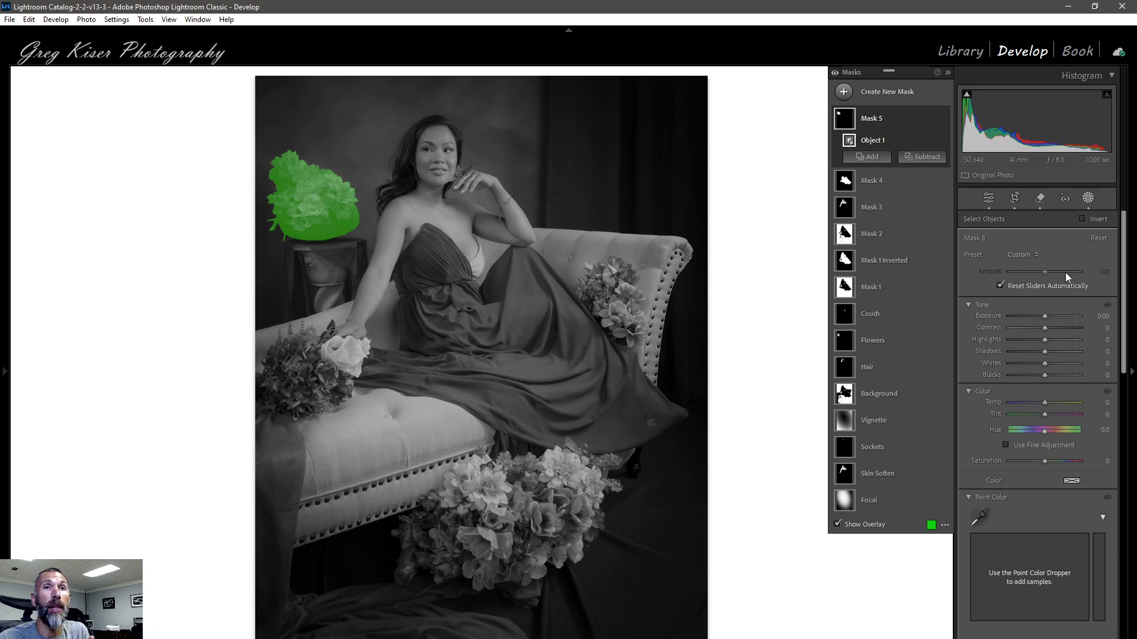
pyautogui.moveTo(1045, 318); pyautogui.dragTo(1049, 316)
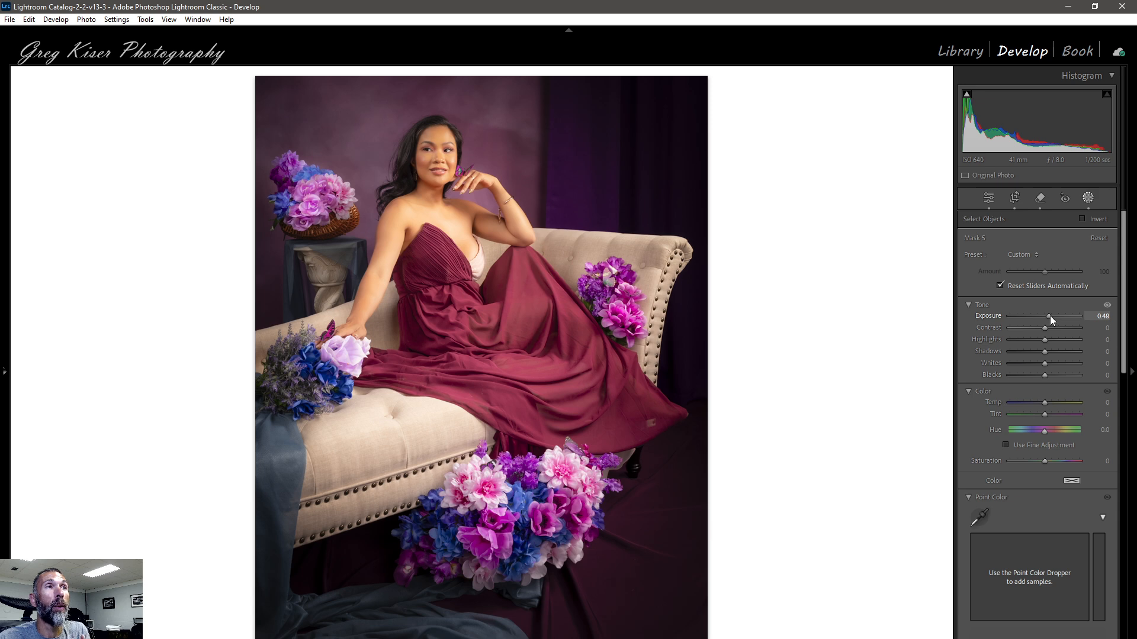
pyautogui.moveTo(1050, 316); pyautogui.dragTo(1049, 317)
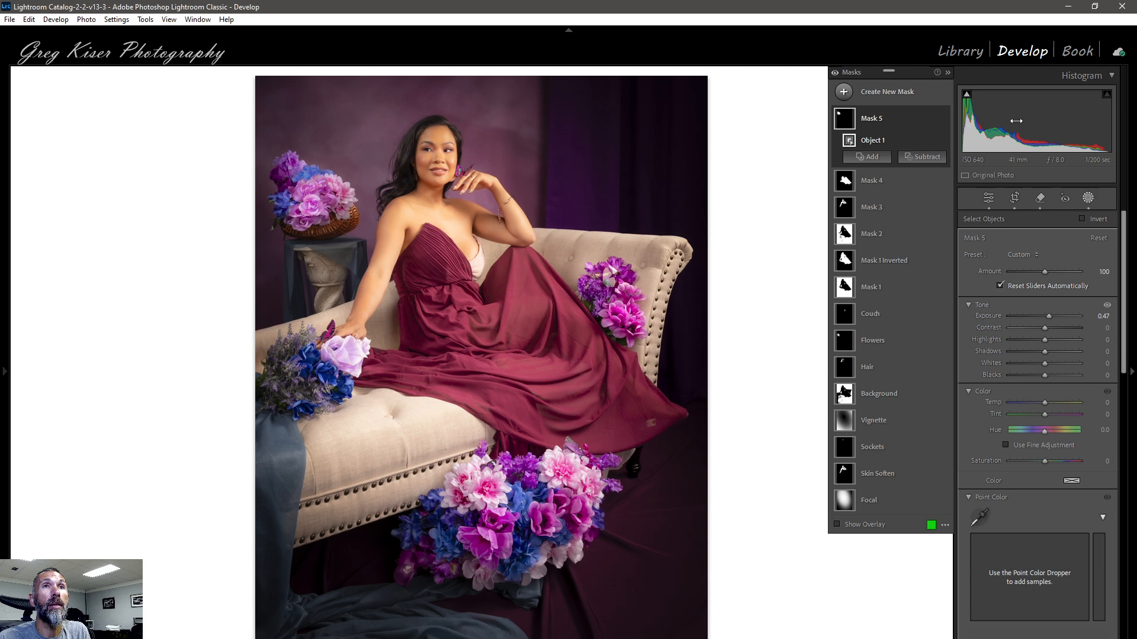
# Draw a radial gradient mask around the woman's face with feather 56 and raise its exposure to 0.27
pyautogui.click(891, 92)
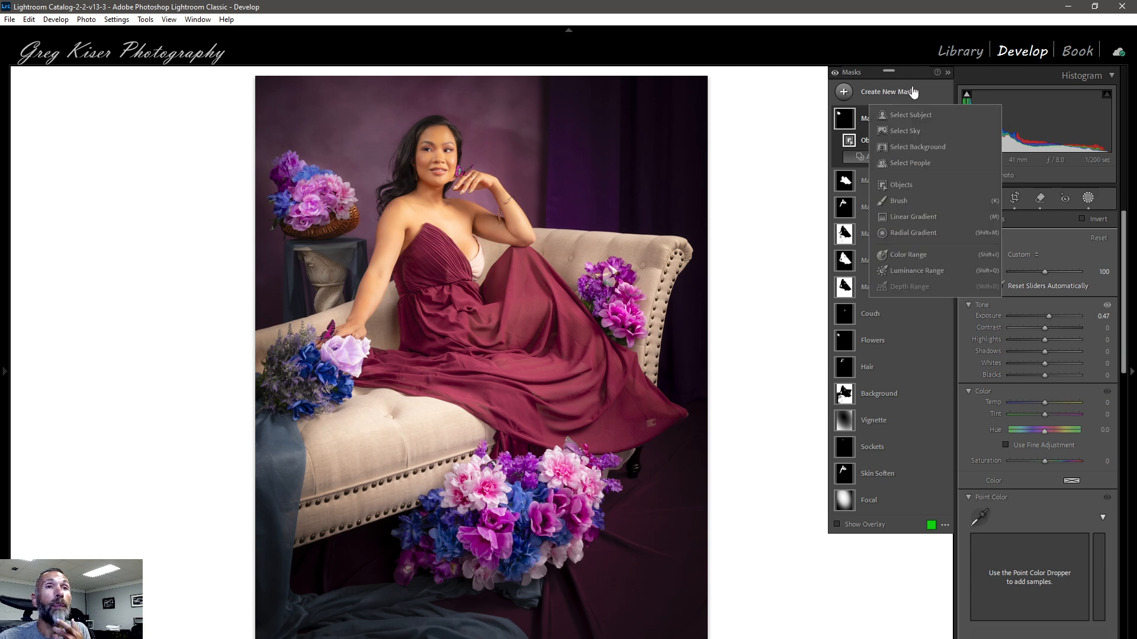
pyautogui.click(911, 232)
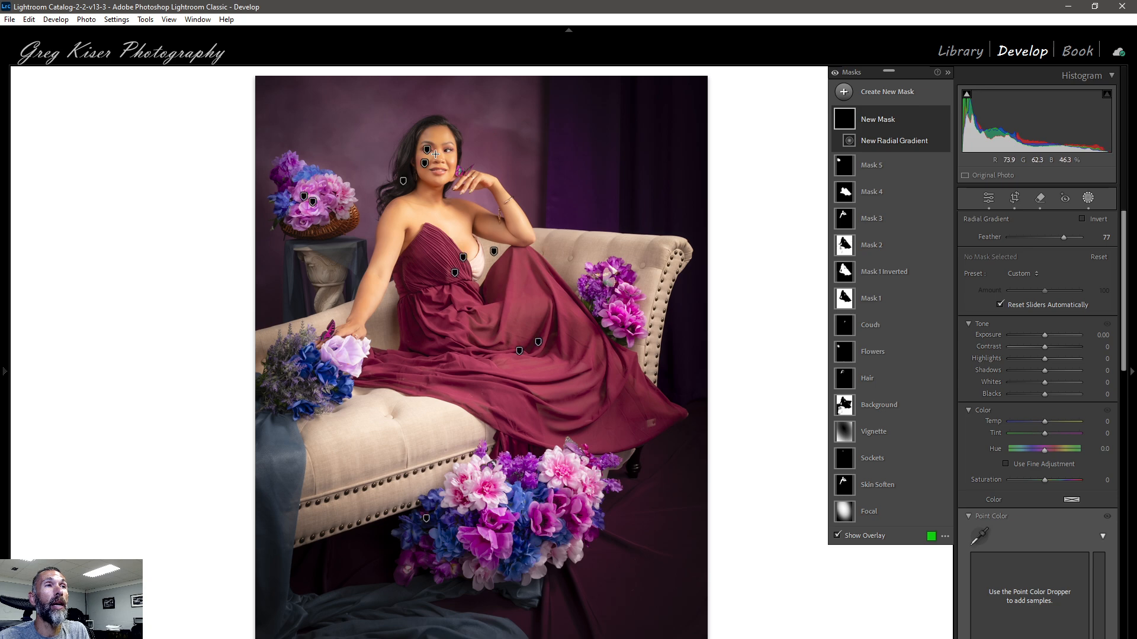
pyautogui.moveTo(438, 152)
pyautogui.mouseDown()
pyautogui.moveTo(465, 199)
pyautogui.moveTo(438, 174)
pyautogui.mouseUp()
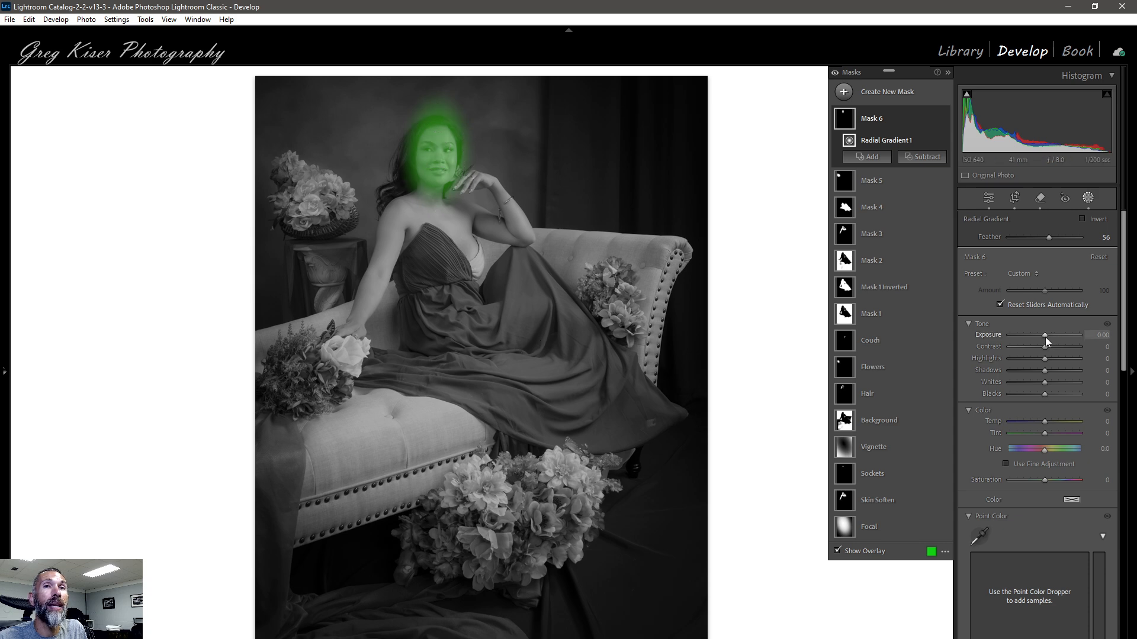
pyautogui.moveTo(1046, 337); pyautogui.dragTo(1049, 336)
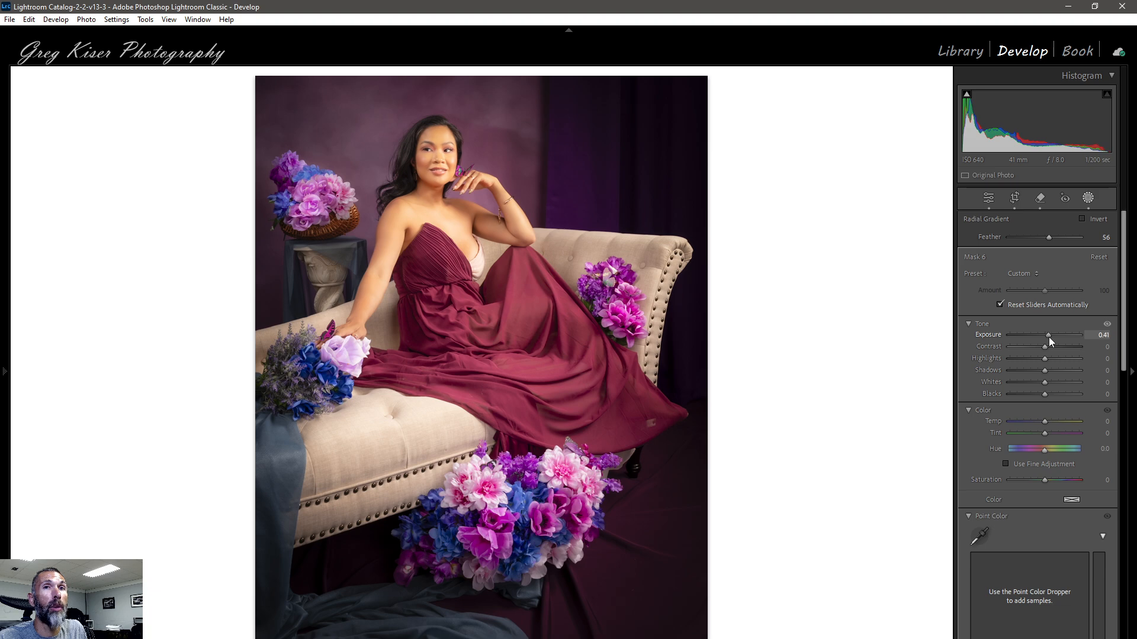
pyautogui.moveTo(1049, 336); pyautogui.dragTo(1047, 337)
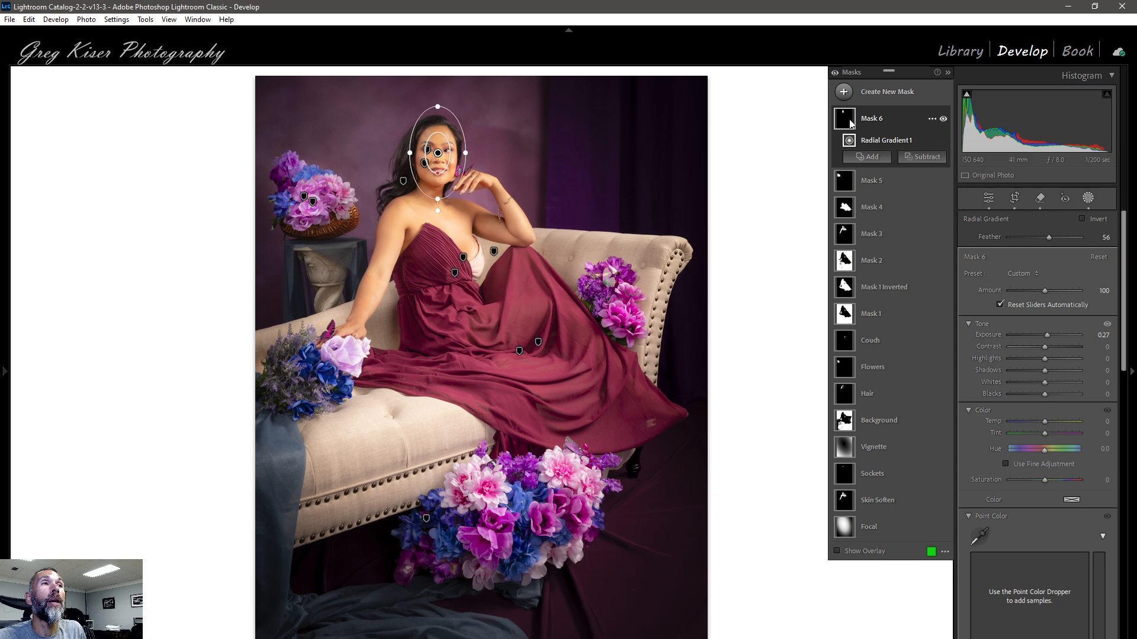
# Compare the face with the radial gradient mask hidden and shown, and delete that mask
pyautogui.moveTo(851, 123)
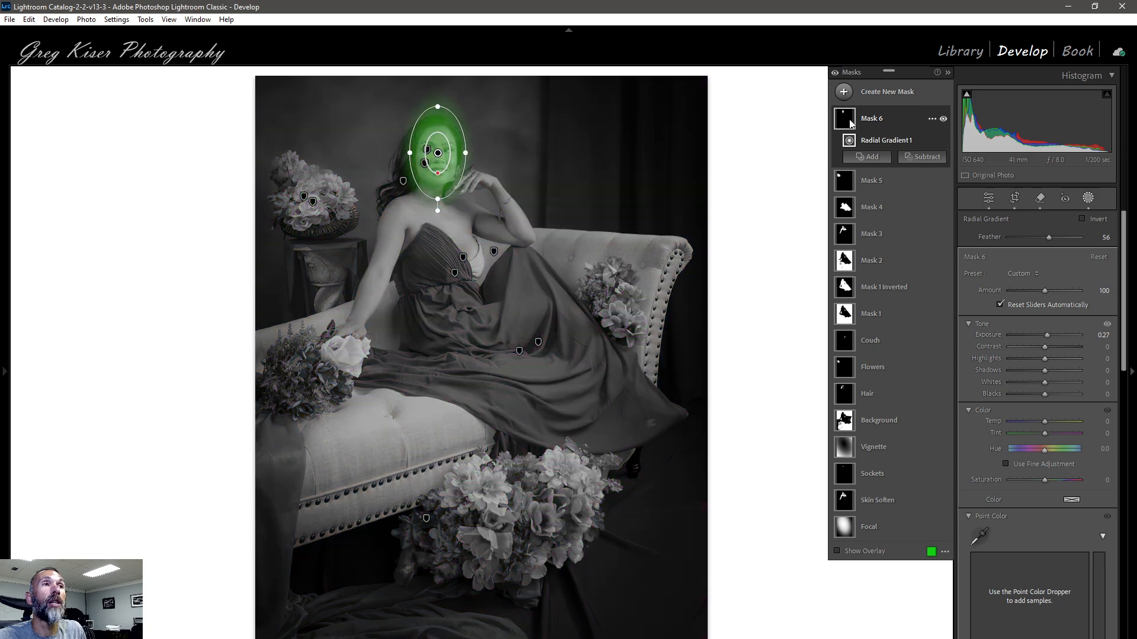
pyautogui.click(944, 120)
pyautogui.click(944, 119)
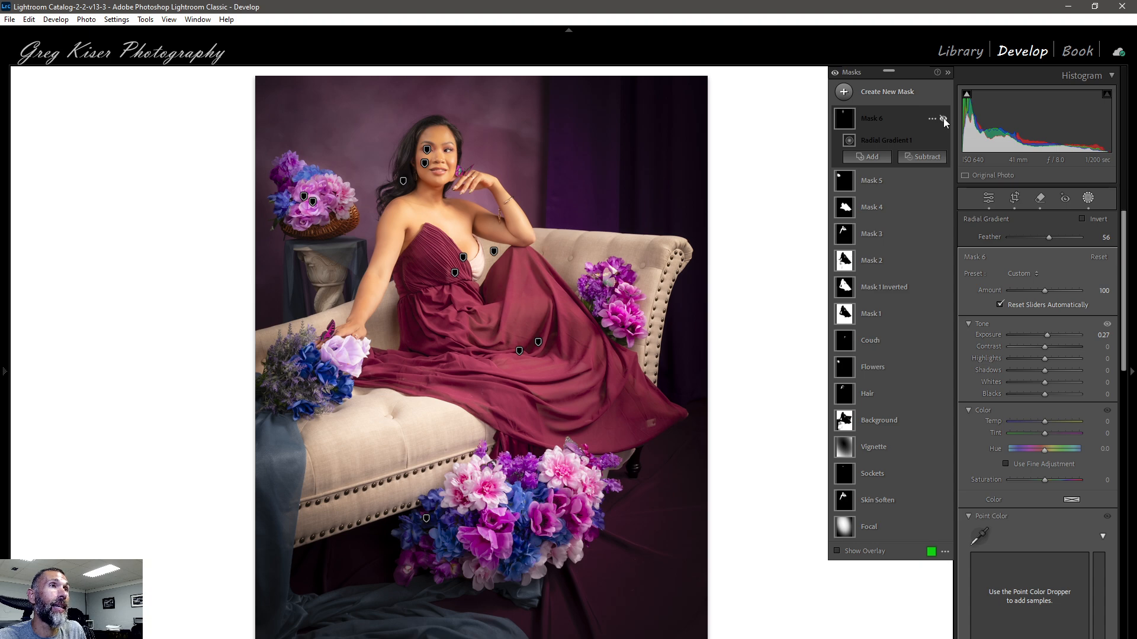
pyautogui.click(944, 120)
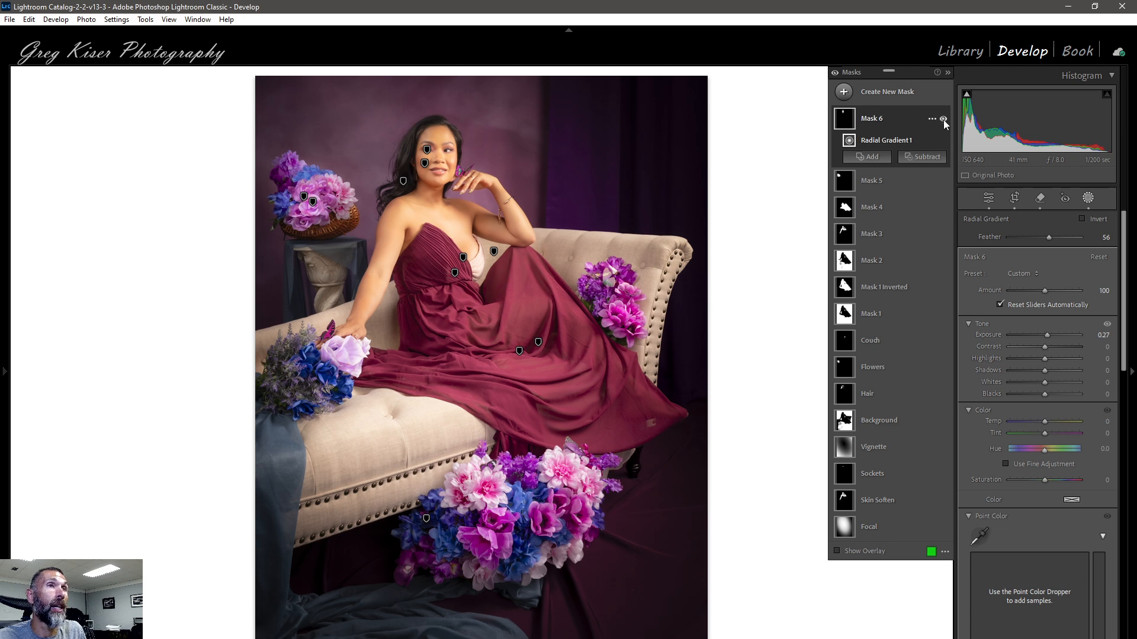
pyautogui.click(944, 120)
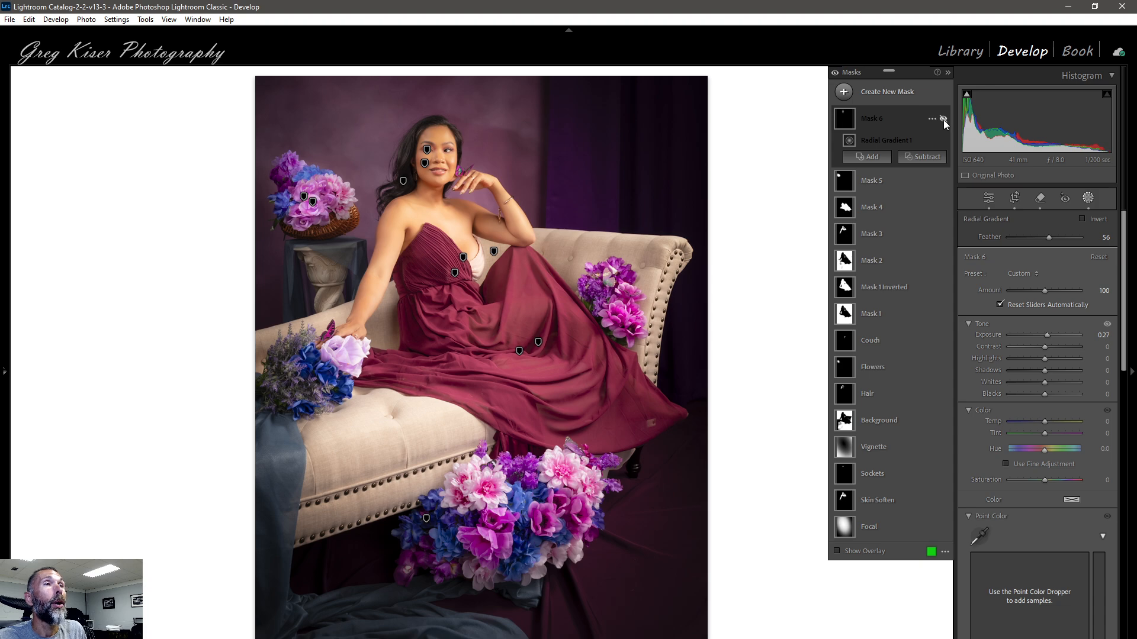
pyautogui.click(943, 120)
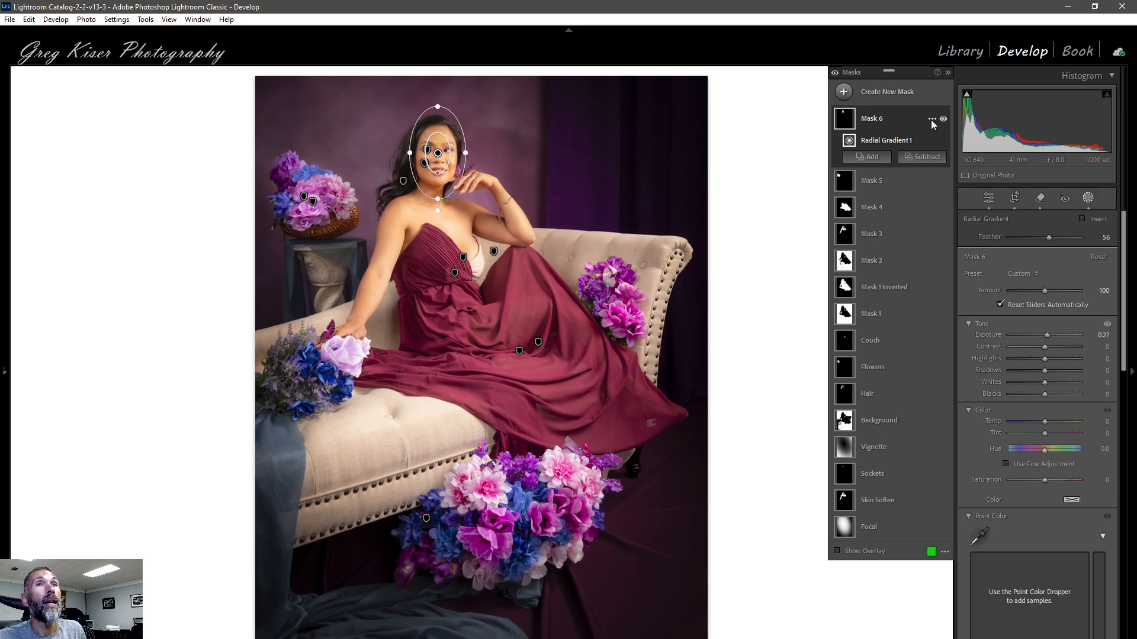
pyautogui.click(931, 119)
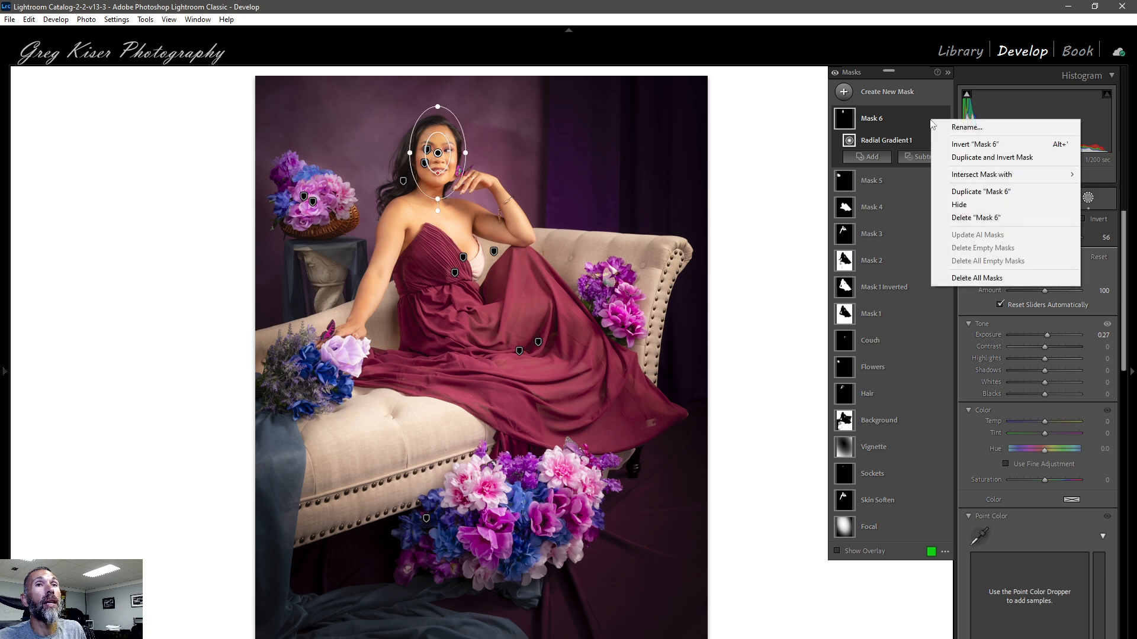
pyautogui.click(970, 218)
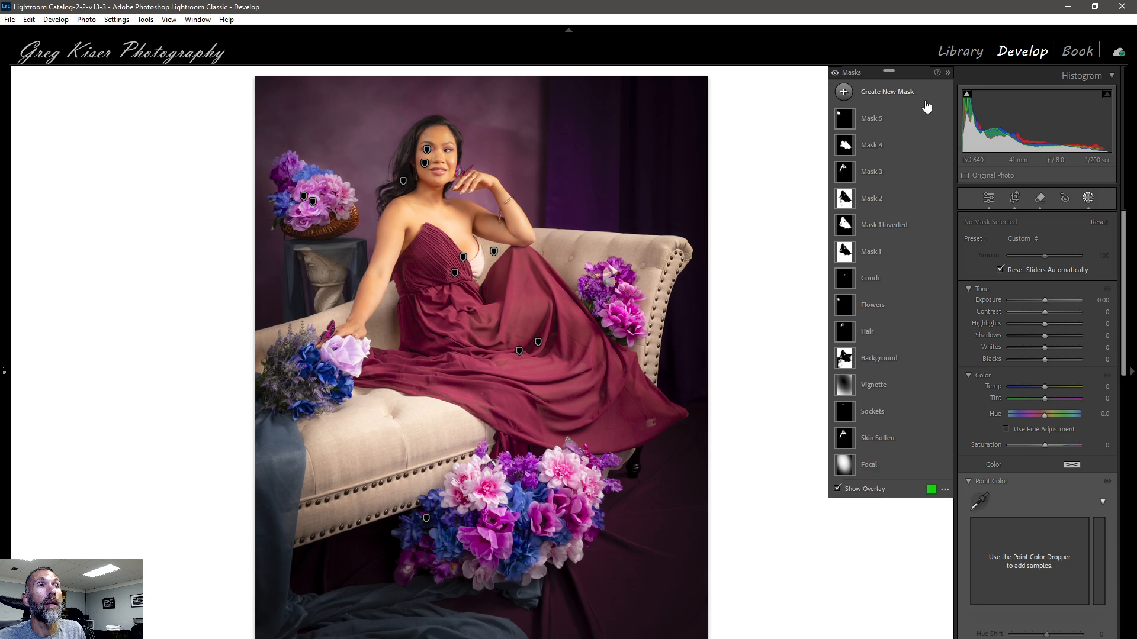
# Create a Select People mask of only Person 1's facial skin and raise its exposure to 0.34
pyautogui.click(886, 96)
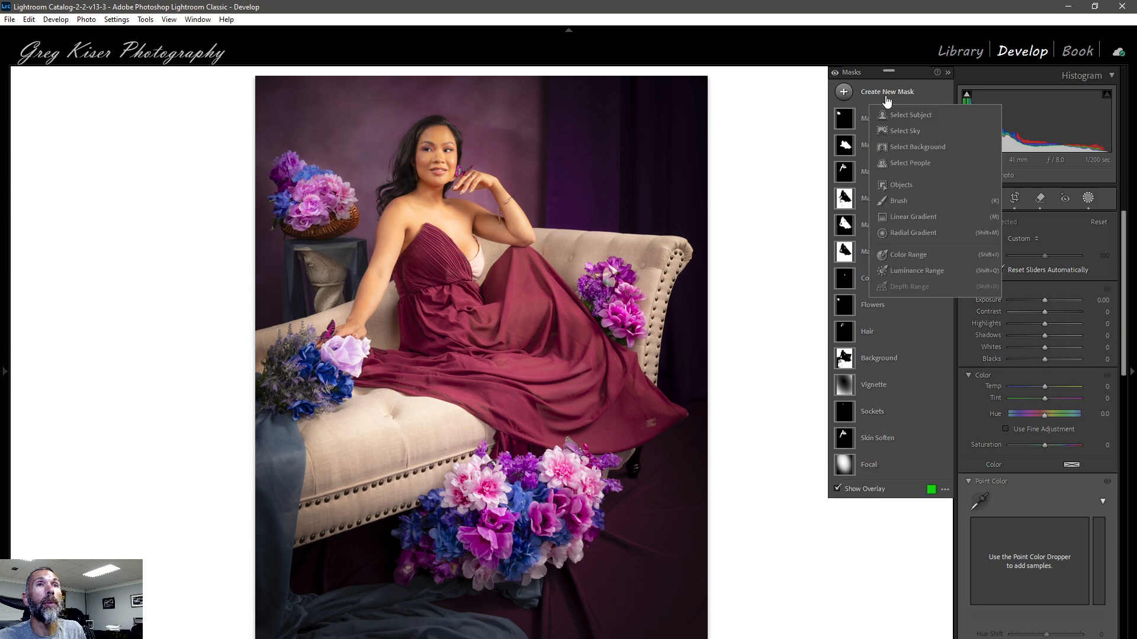
pyautogui.click(909, 163)
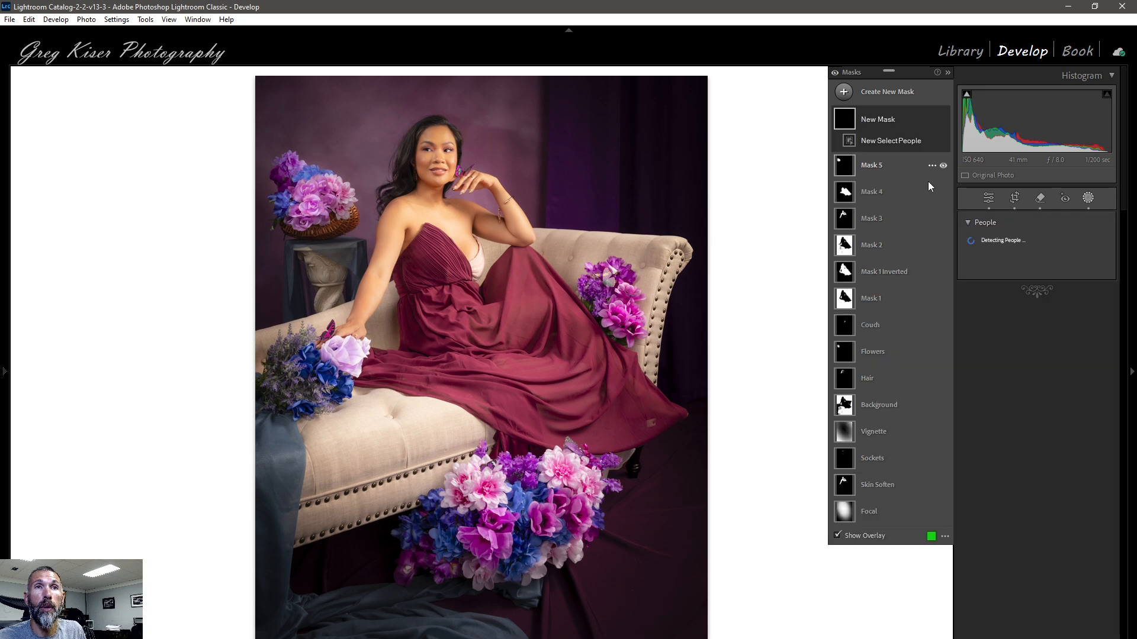
pyautogui.click(981, 248)
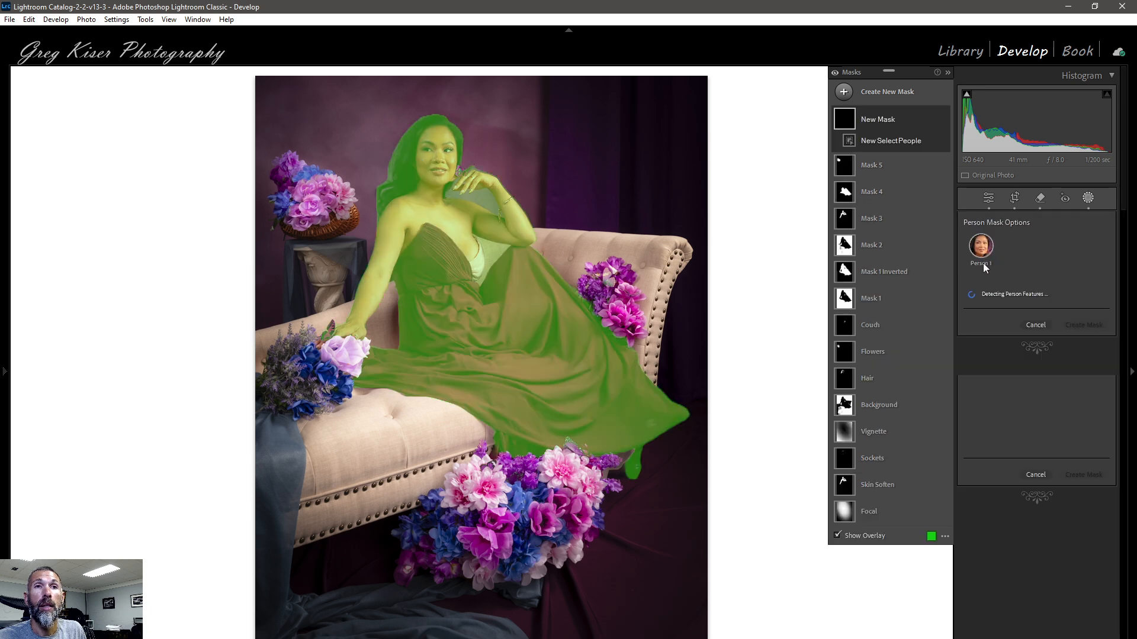
pyautogui.click(966, 315)
pyautogui.click(1079, 476)
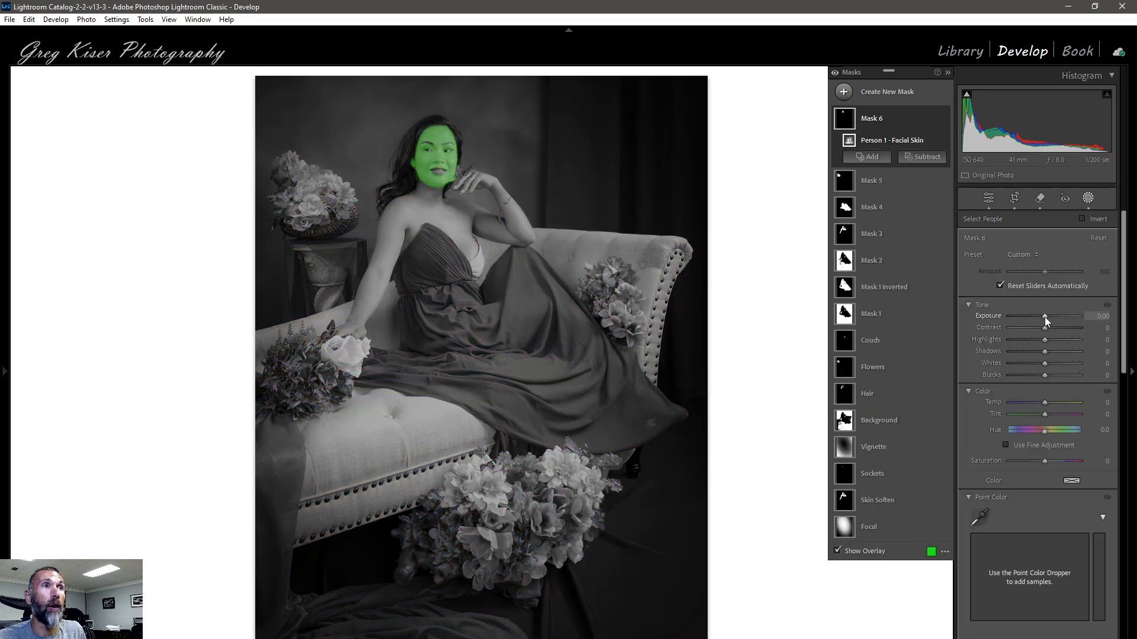
pyautogui.moveTo(1045, 317); pyautogui.dragTo(1046, 315)
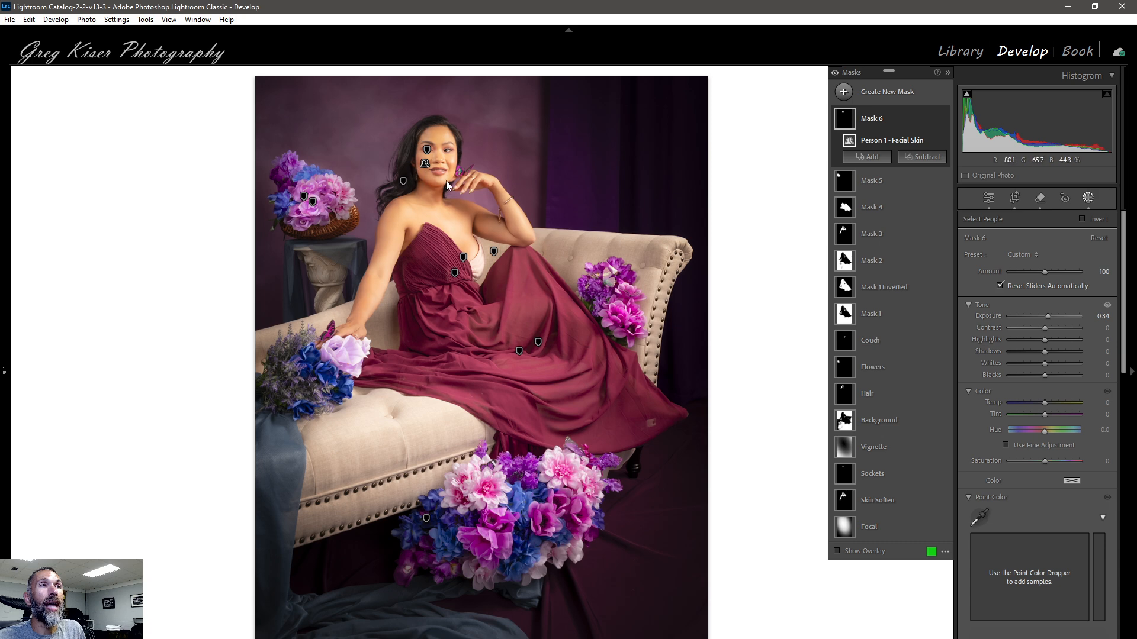
# Compare the portrait with the facial skin mask hidden and shown, and delete that mask
pyautogui.moveTo(448, 177)
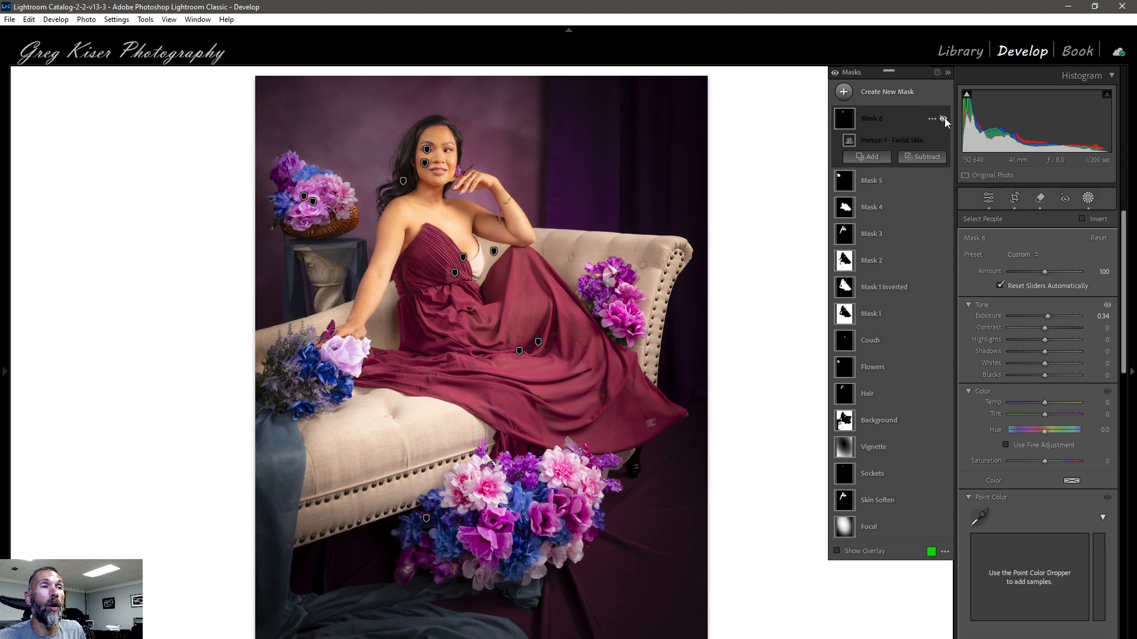
pyautogui.click(944, 120)
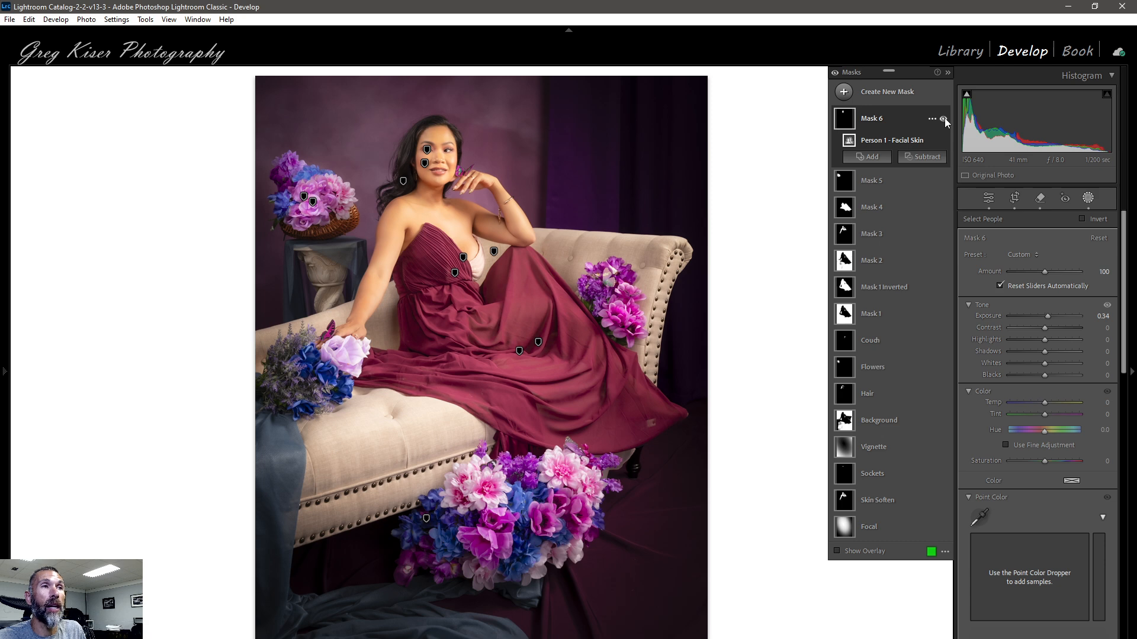
pyautogui.click(944, 120)
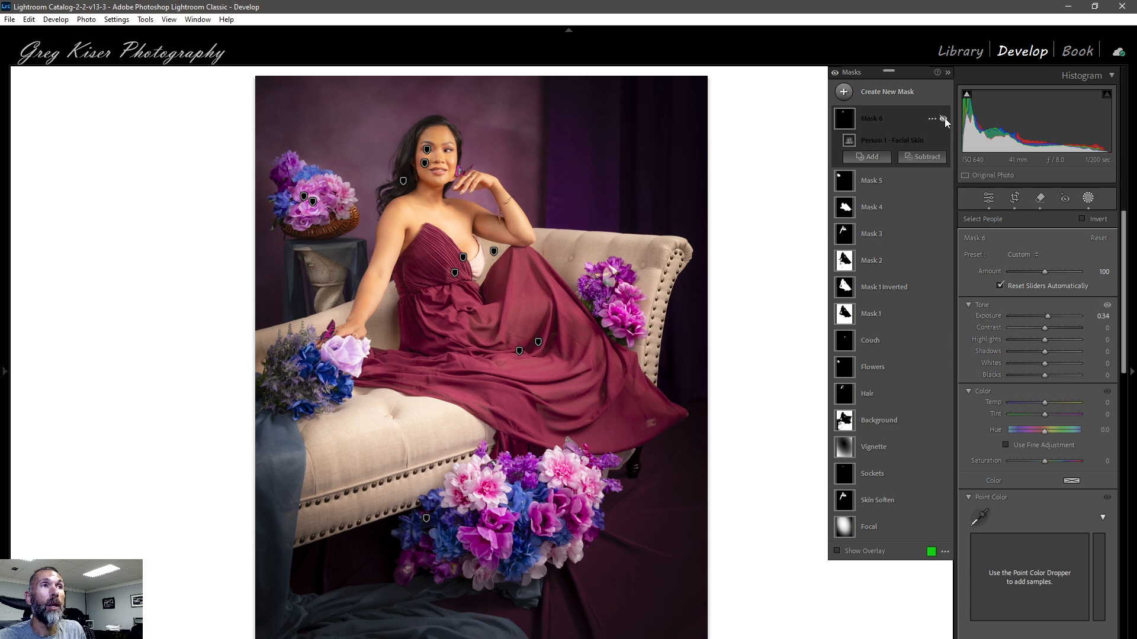
pyautogui.click(945, 119)
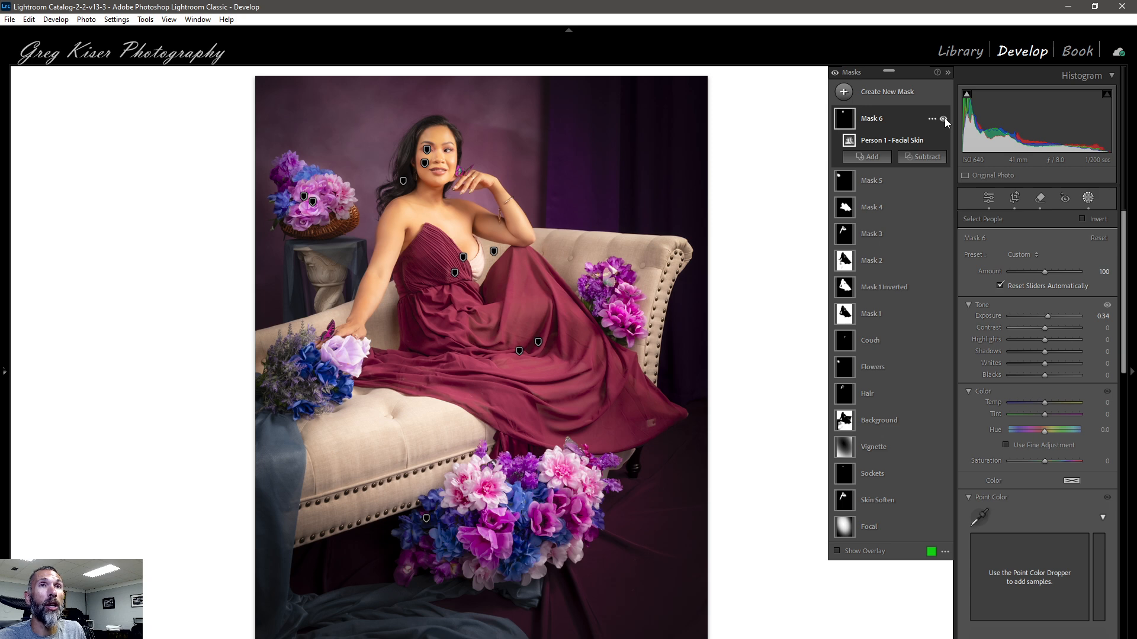
pyautogui.click(932, 121)
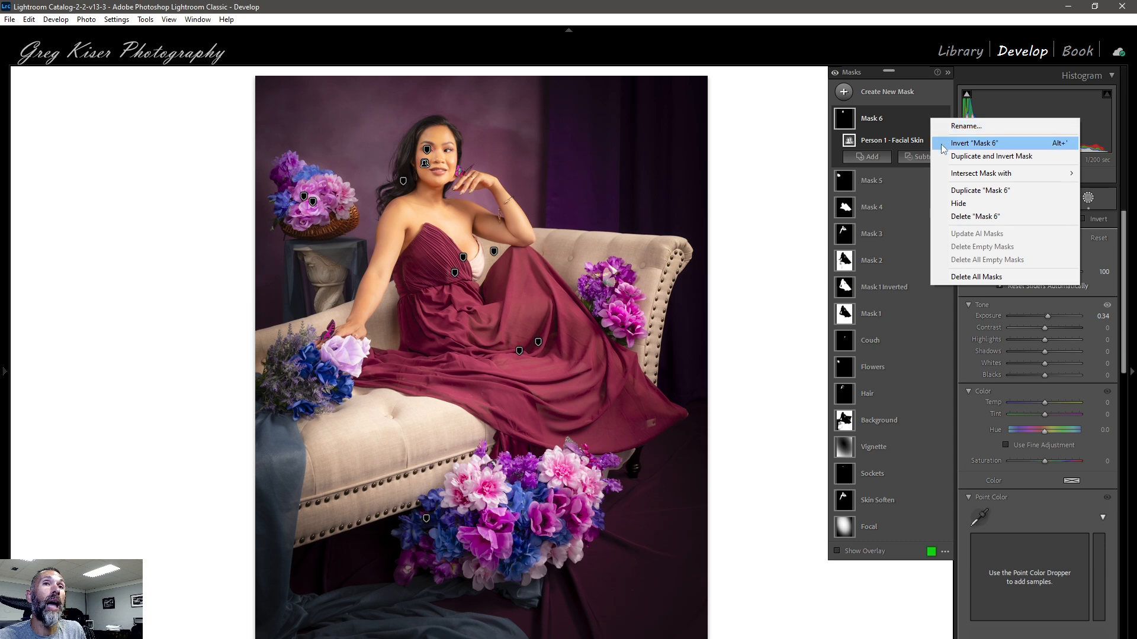
pyautogui.click(984, 217)
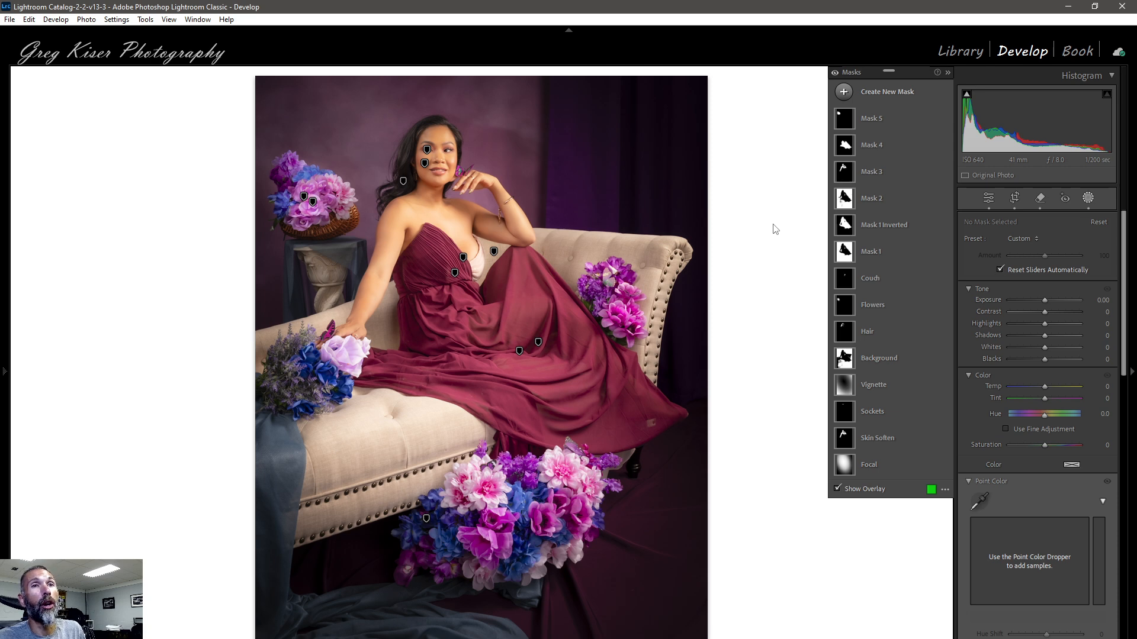
# Create one Select People mask combining Person 1's facial skin and body skin
pyautogui.click(900, 97)
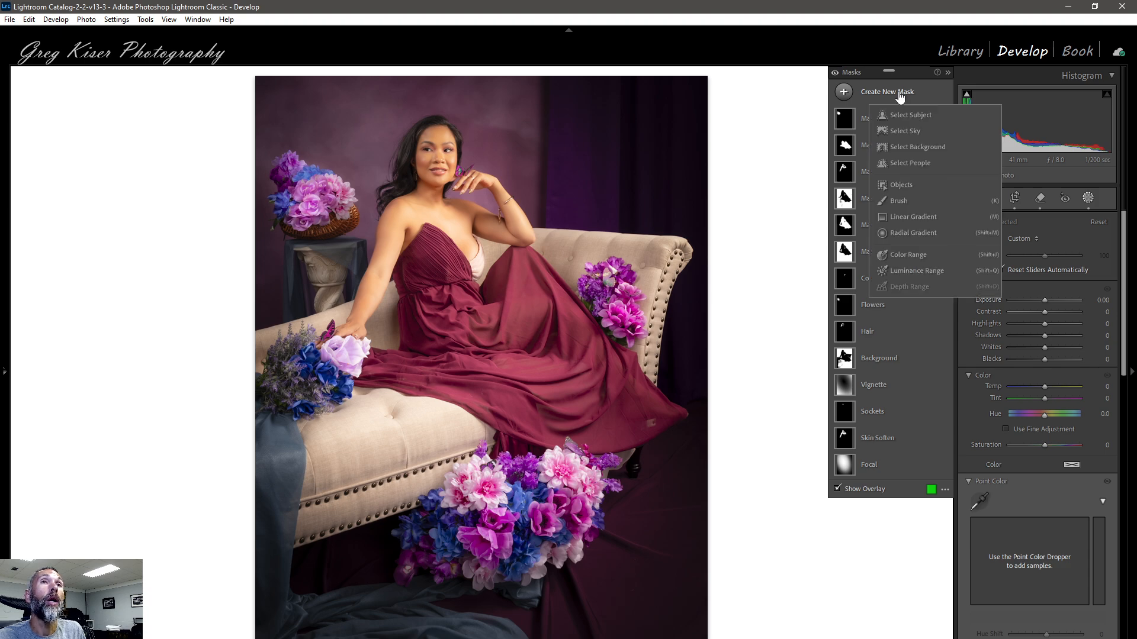
pyautogui.click(901, 161)
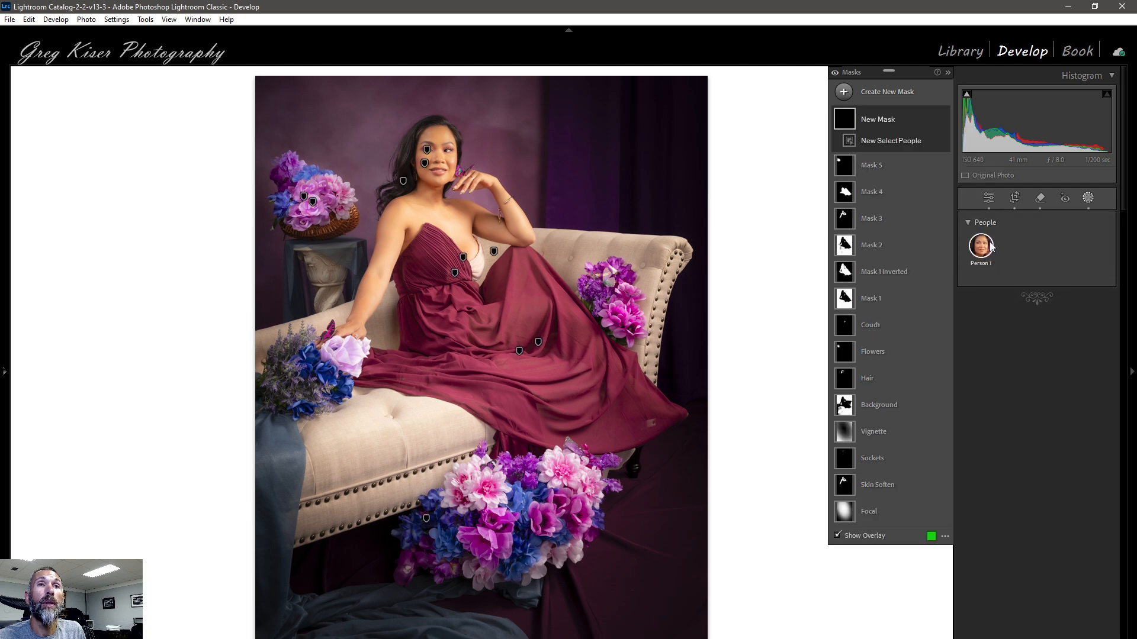
pyautogui.click(985, 256)
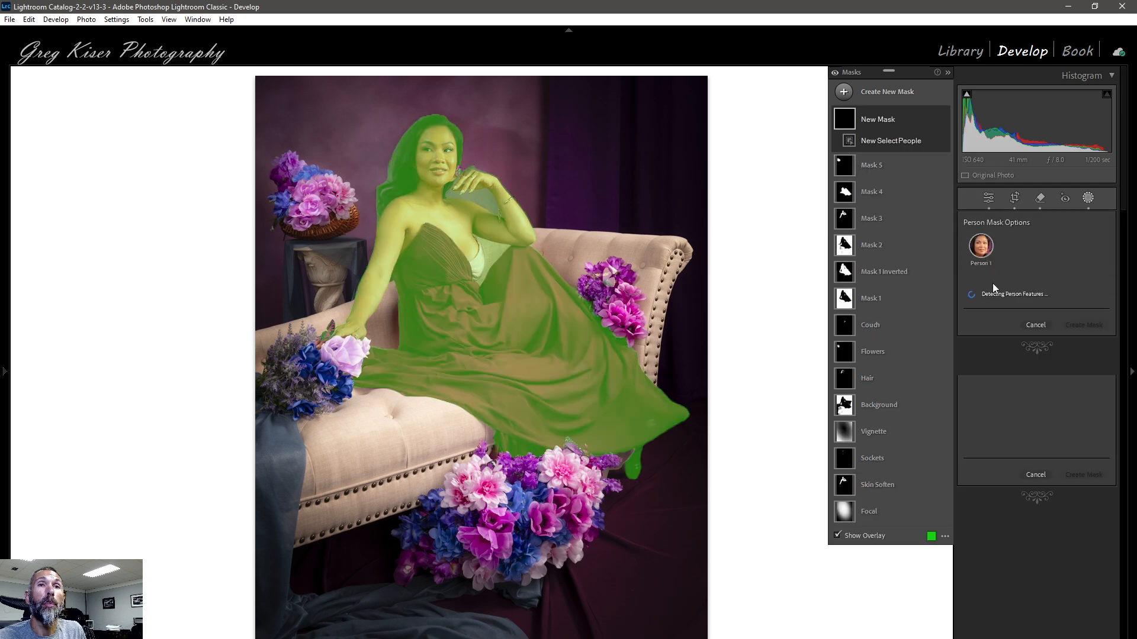
pyautogui.click(967, 315)
pyautogui.click(967, 330)
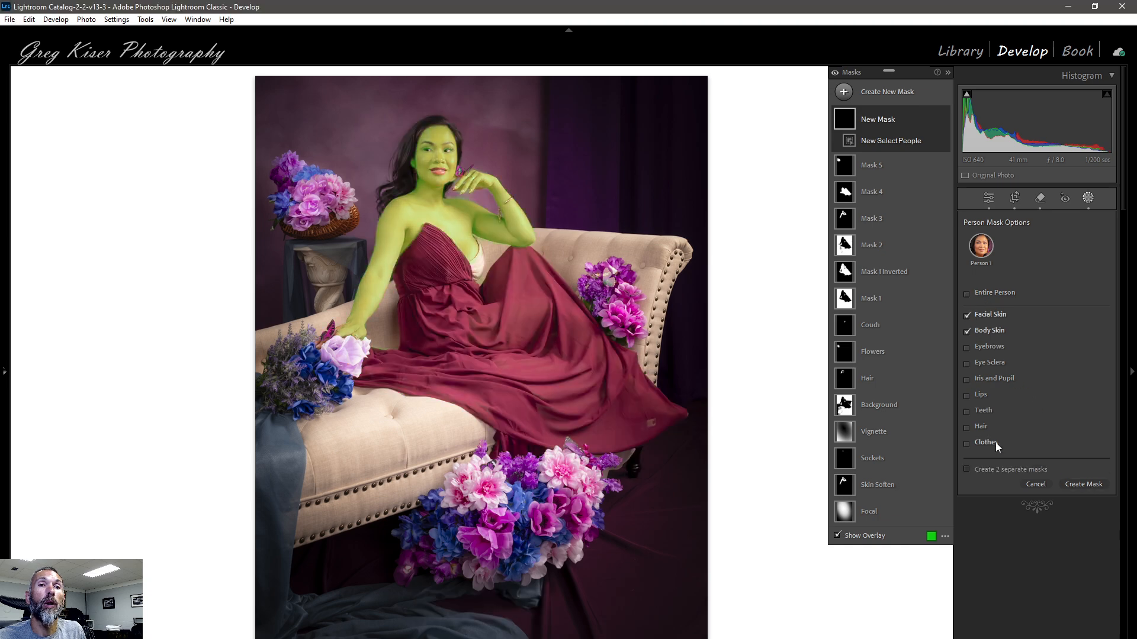
pyautogui.press('Return')
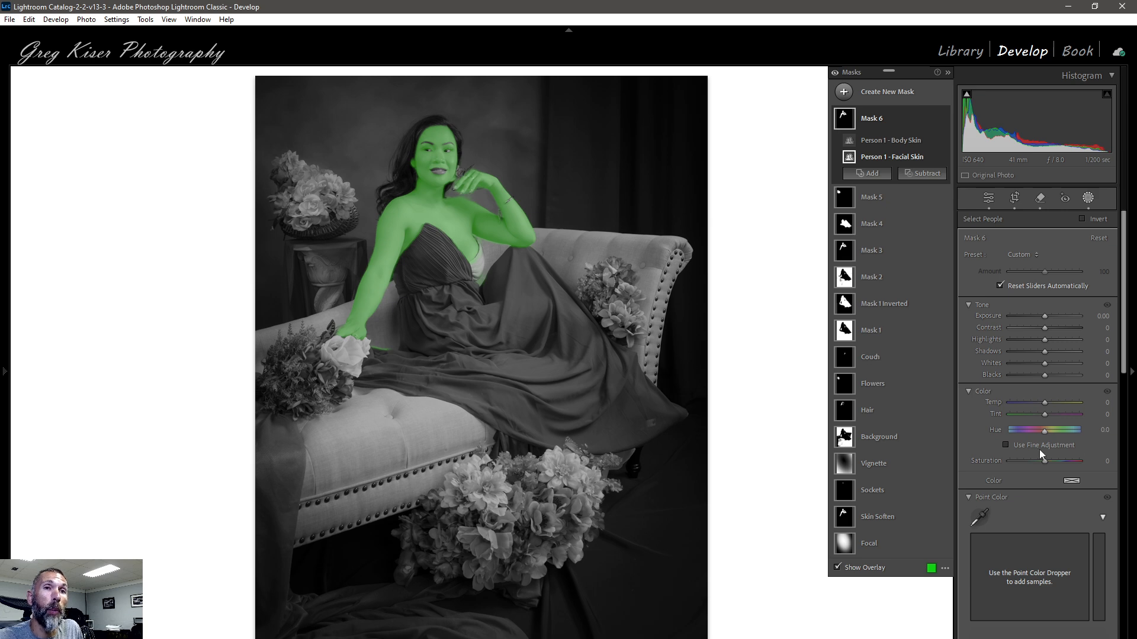
# Apply the Soften Skin (Lite) preset to the facial and body skin mask and review its adjustment settings
pyautogui.scroll(-5, 1041, 451)
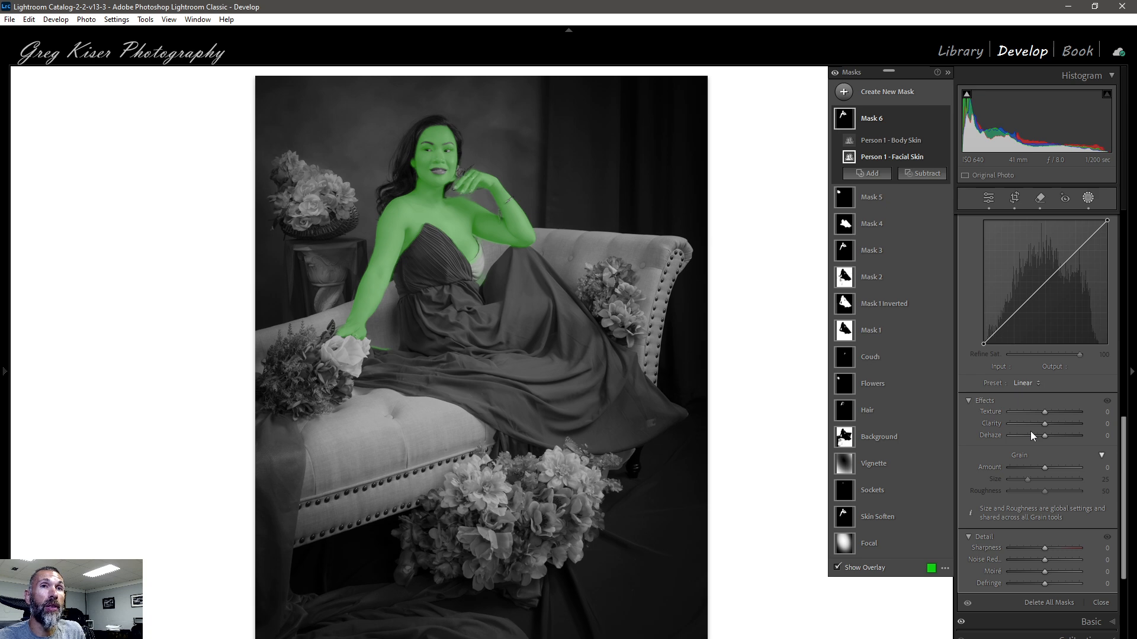
pyautogui.scroll(5, 1030, 436)
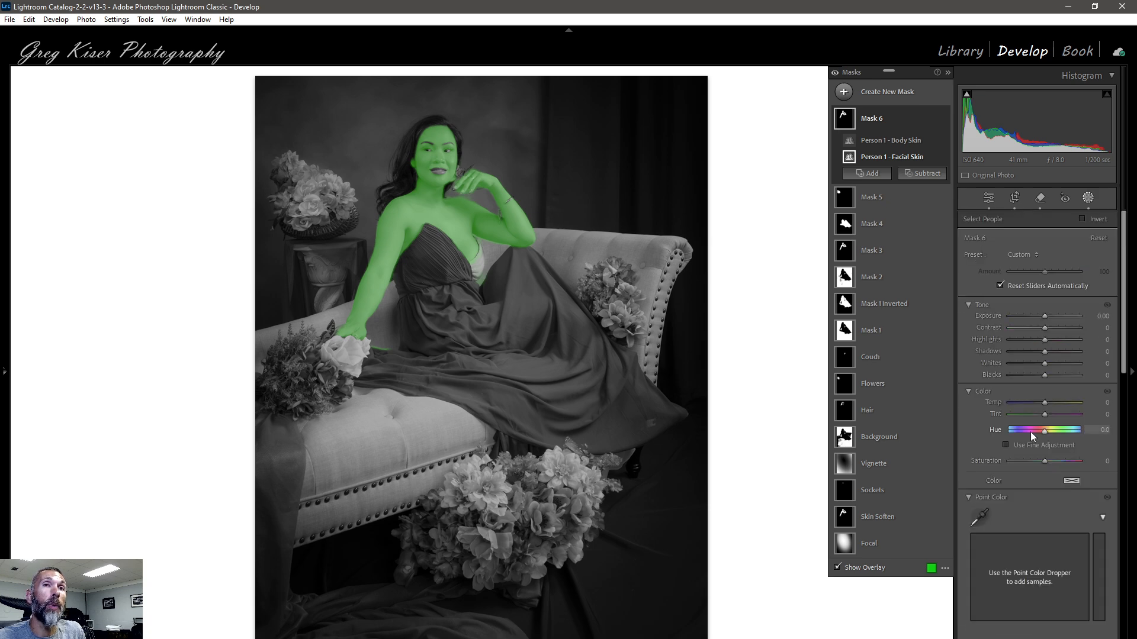
pyautogui.click(1022, 256)
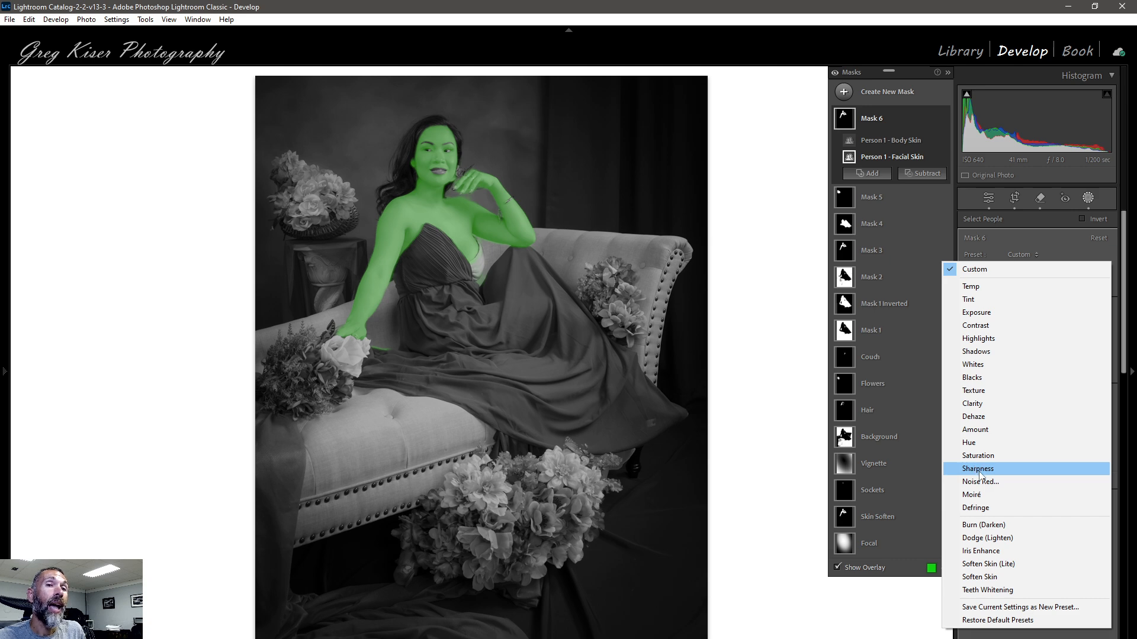
pyautogui.click(987, 564)
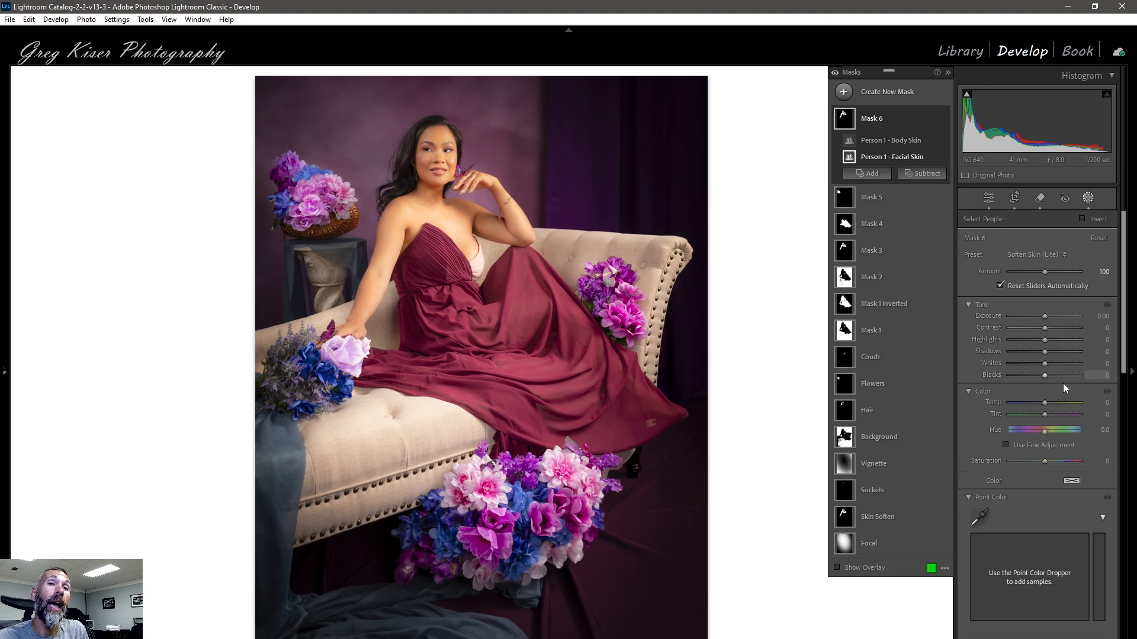
pyautogui.scroll(-3, 1063, 385)
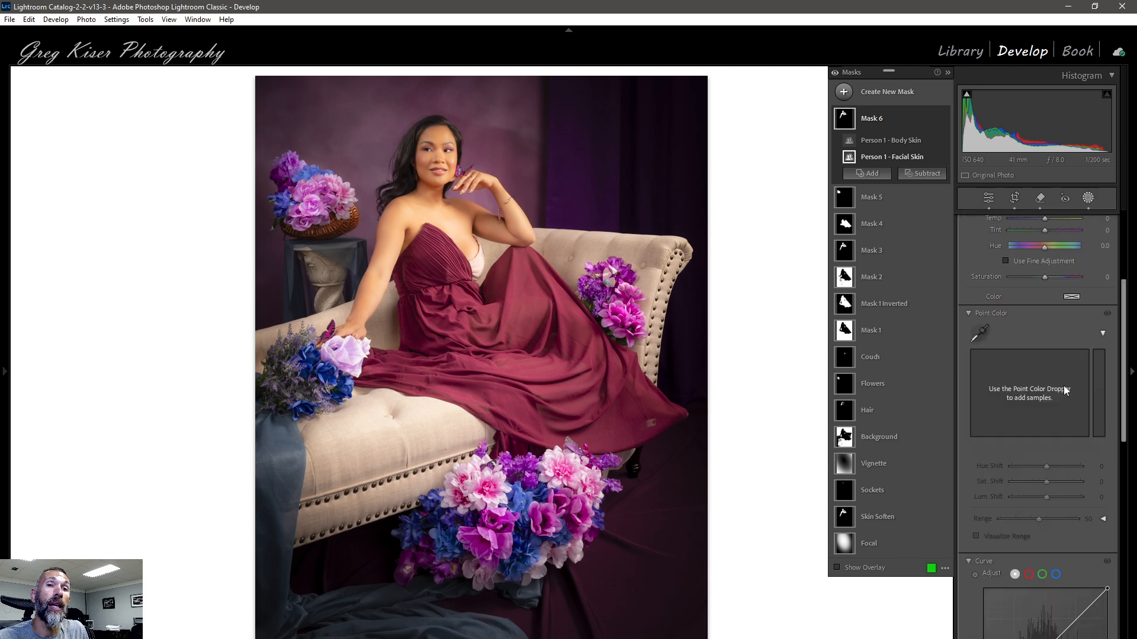
pyautogui.scroll(3, 1063, 386)
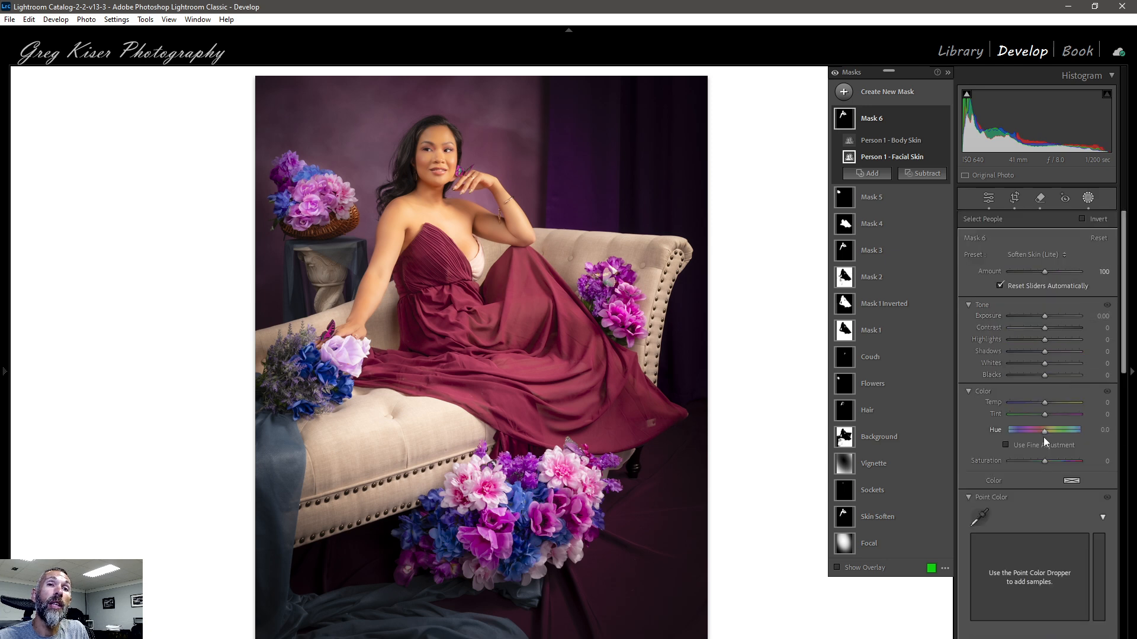
pyautogui.scroll(-6, 1043, 464)
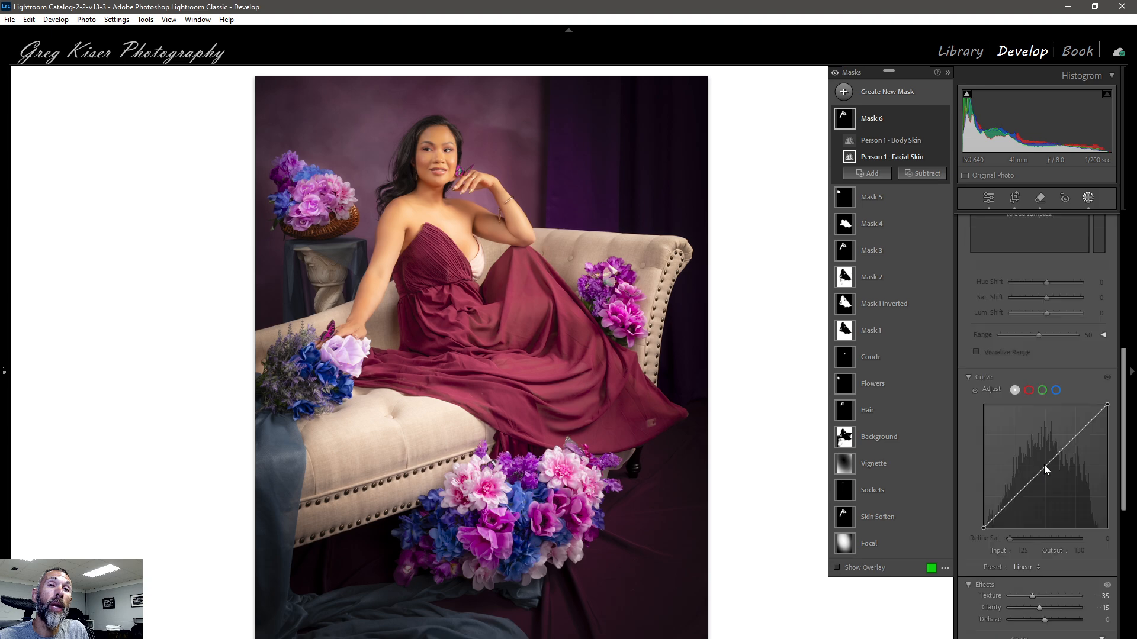
# Reduce the Soften Skin (Lite) preset amount to 49 on the facial and body skin mask, checking the effect on the enlarged face
pyautogui.scroll(-2, 1043, 464)
pyautogui.scroll(-1, 1049, 483)
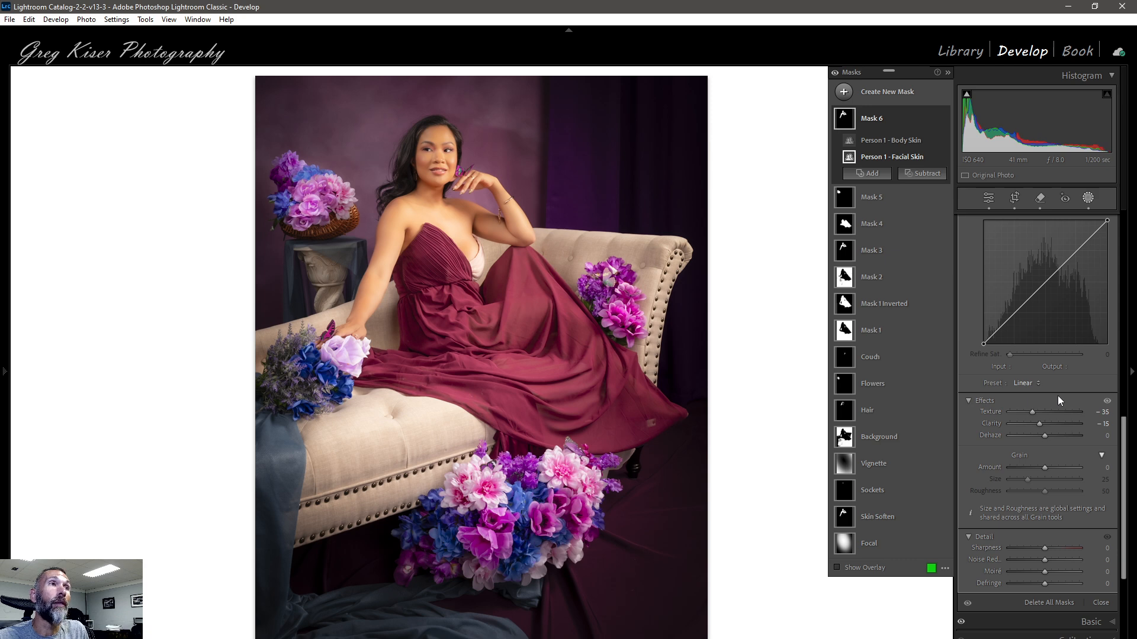
pyautogui.scroll(10, 1057, 396)
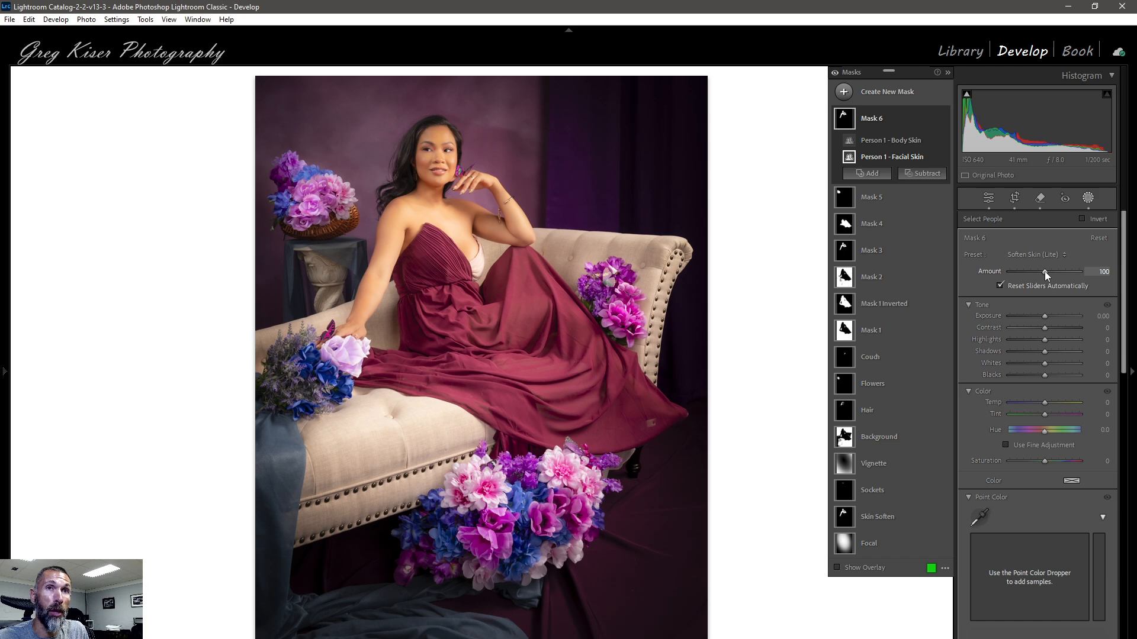
pyautogui.moveTo(1043, 271); pyautogui.dragTo(1032, 273)
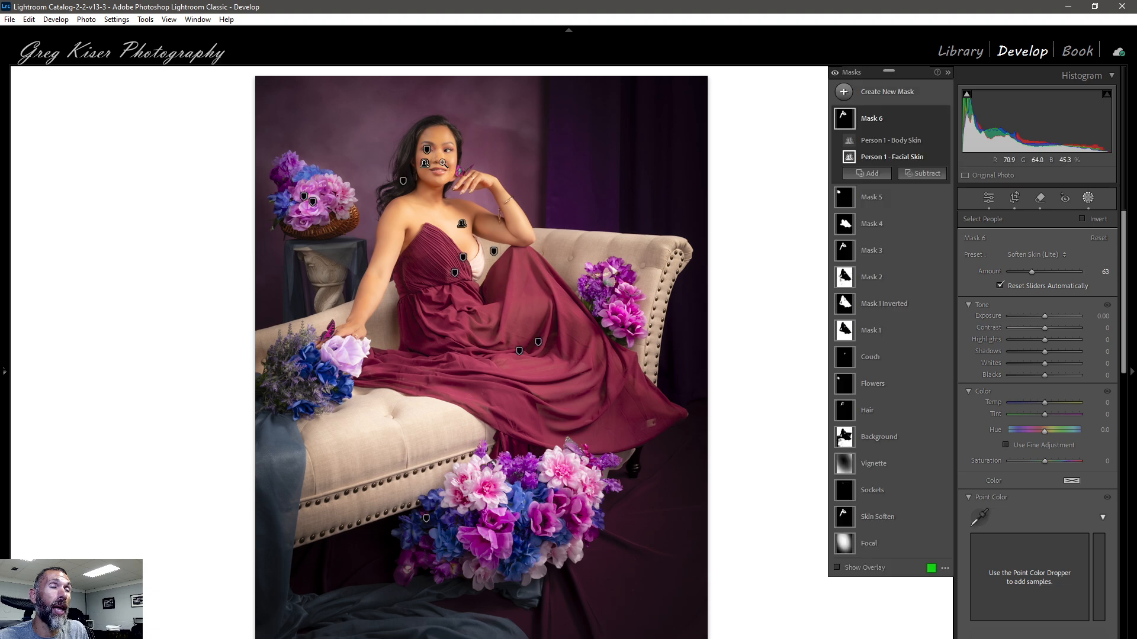
pyautogui.click(442, 163)
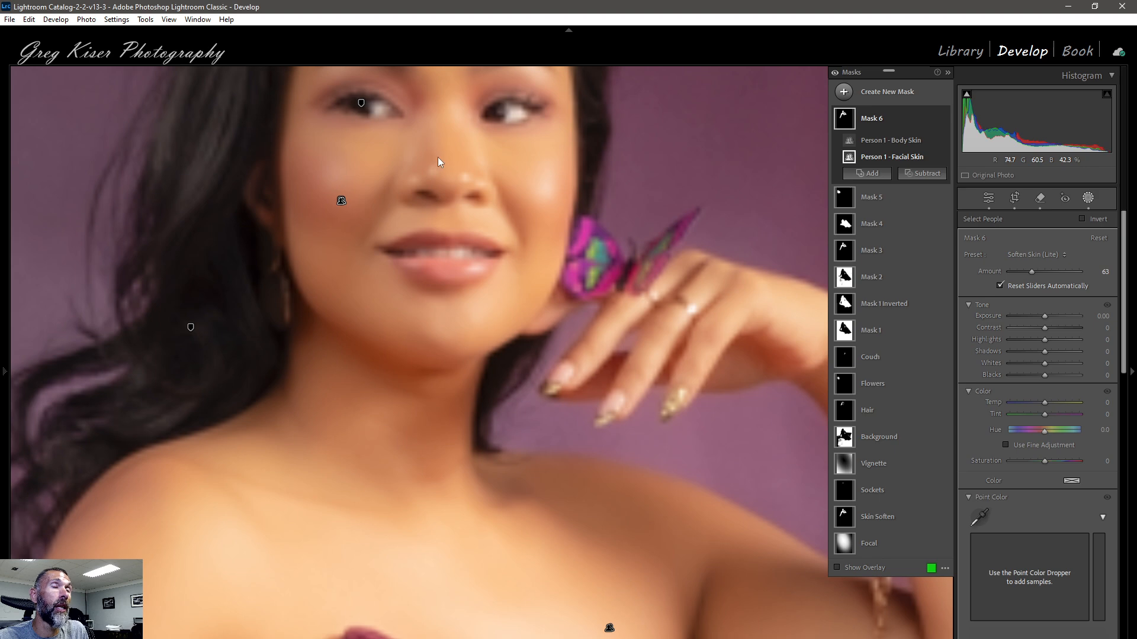
pyautogui.moveTo(1031, 272)
pyautogui.mouseDown()
pyautogui.moveTo(1011, 269)
pyautogui.moveTo(1074, 275)
pyautogui.moveTo(1025, 273)
pyautogui.mouseUp()
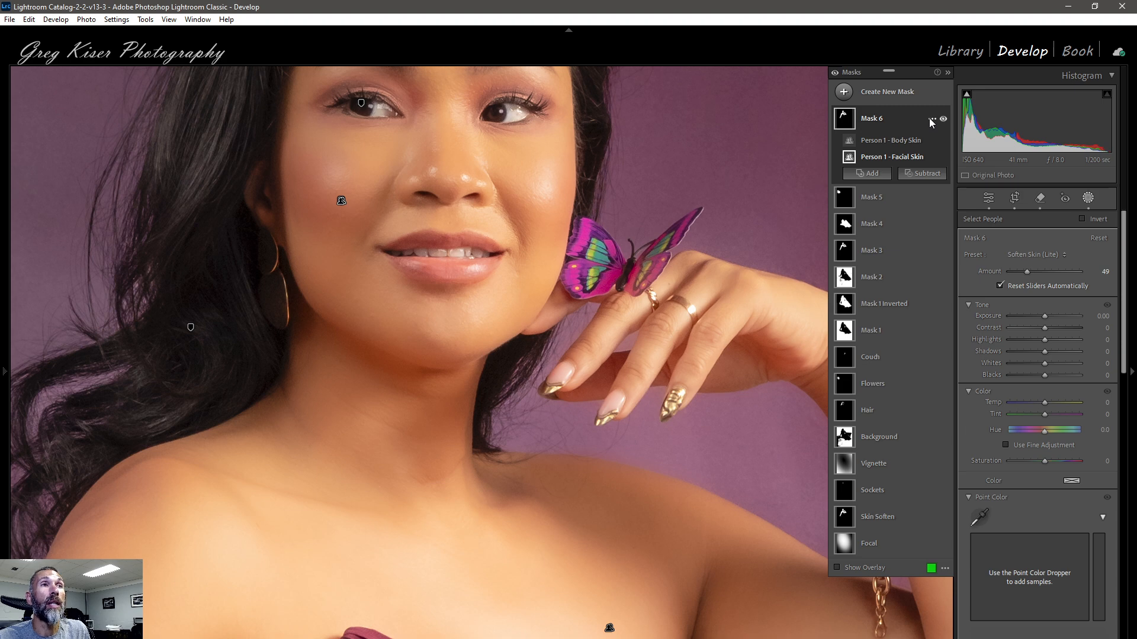
# Delete the facial and body skin mask, and compare the portrait with all remaining masks hidden and shown
pyautogui.click(932, 120)
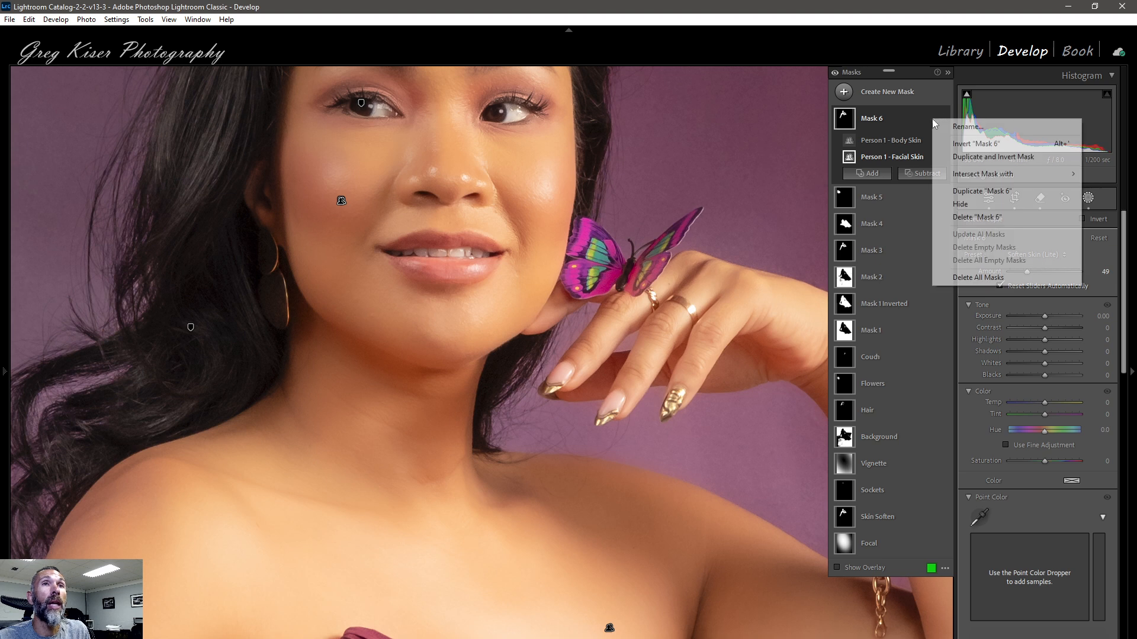
pyautogui.click(960, 204)
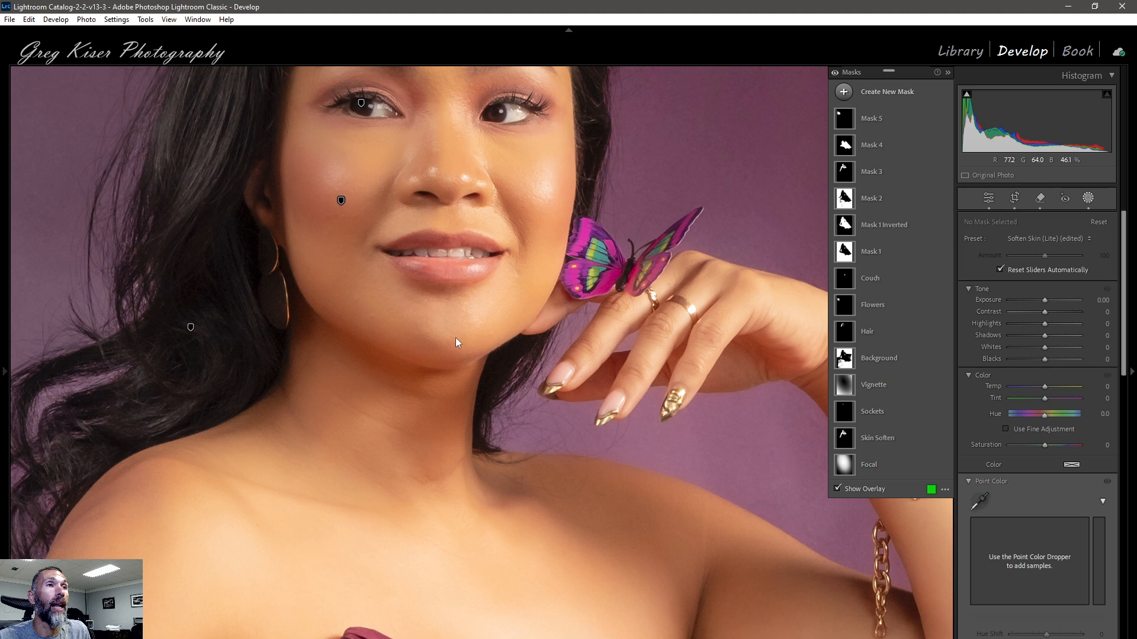
pyautogui.click(835, 73)
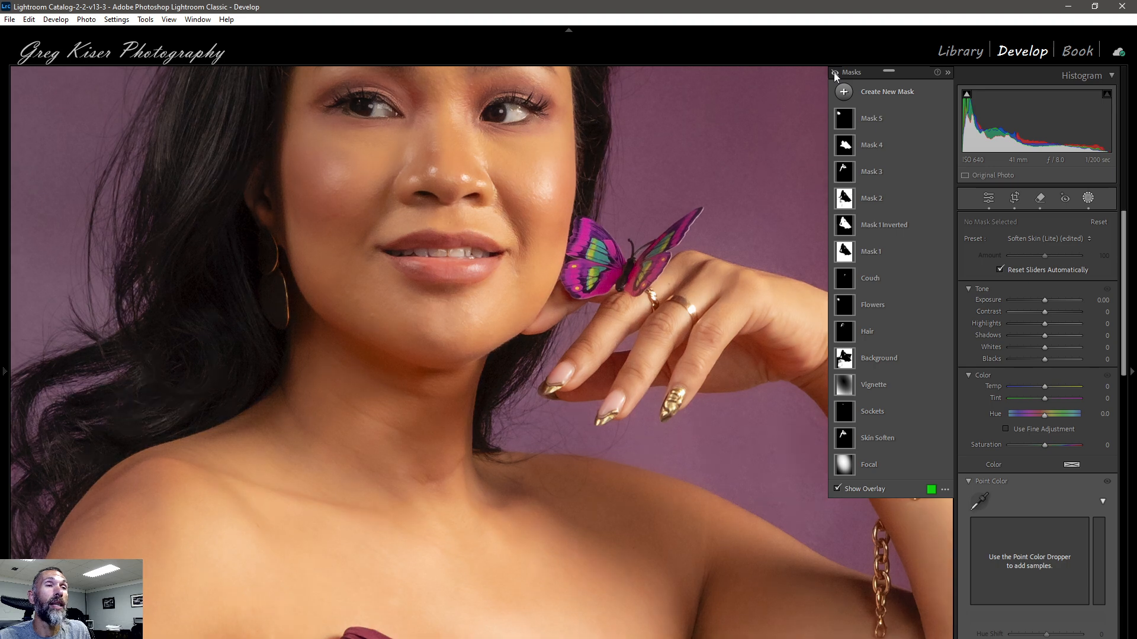
pyautogui.click(834, 73)
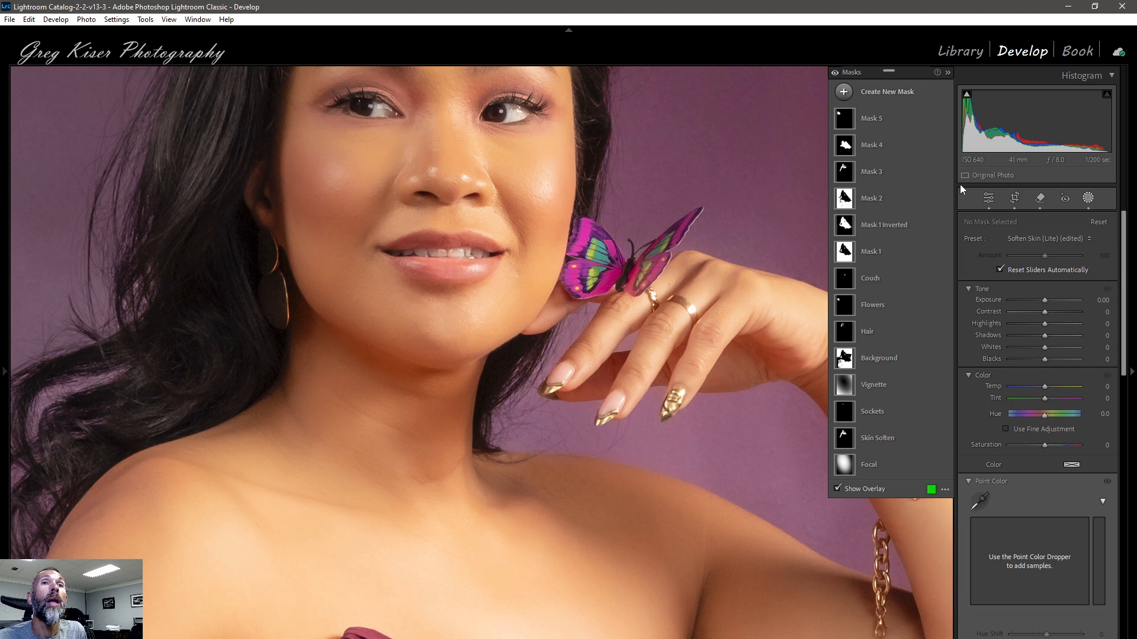
# Leave masking and open the portrait of the woman in the pale pink gown with the orange tufted chair, showing the whole figure
pyautogui.click(988, 198)
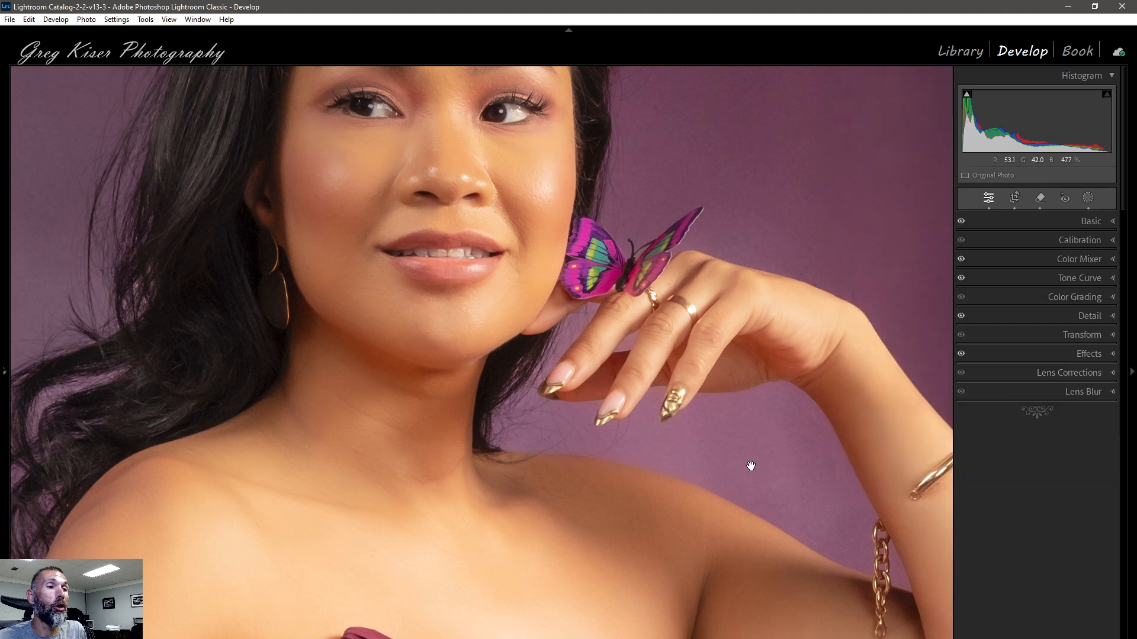
pyautogui.moveTo(604, 637)
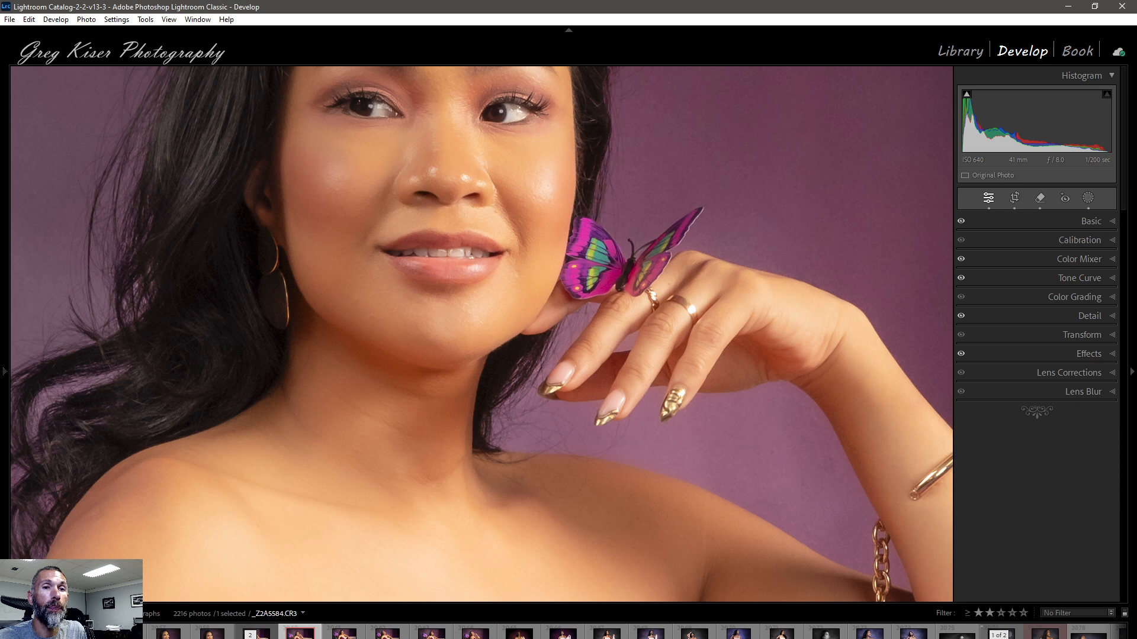
pyautogui.click(1001, 635)
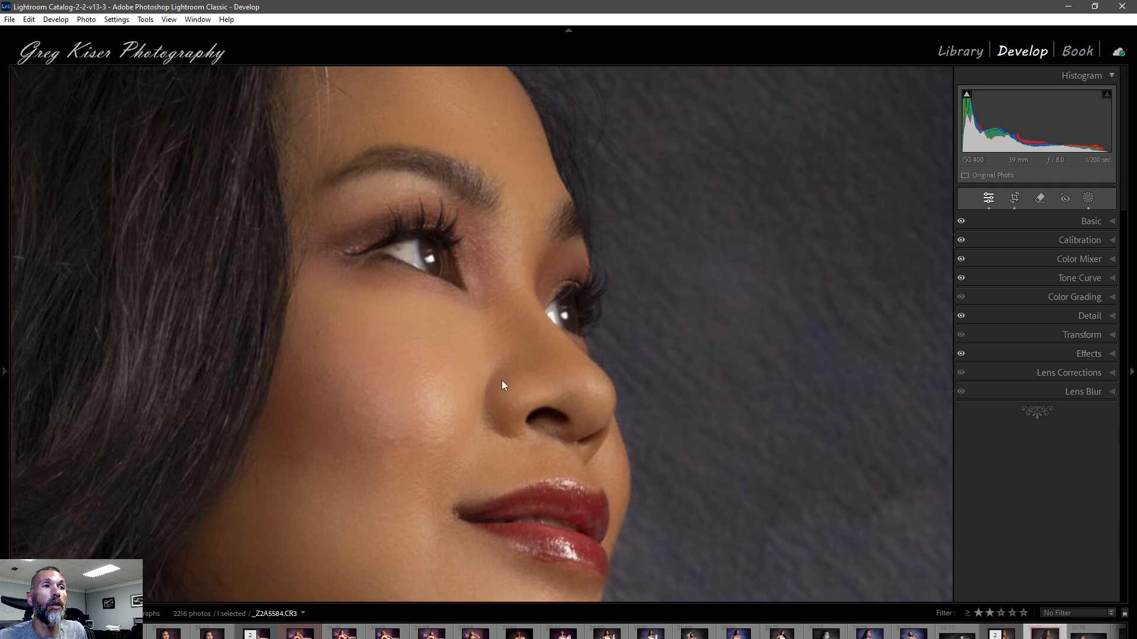
pyautogui.click(632, 460)
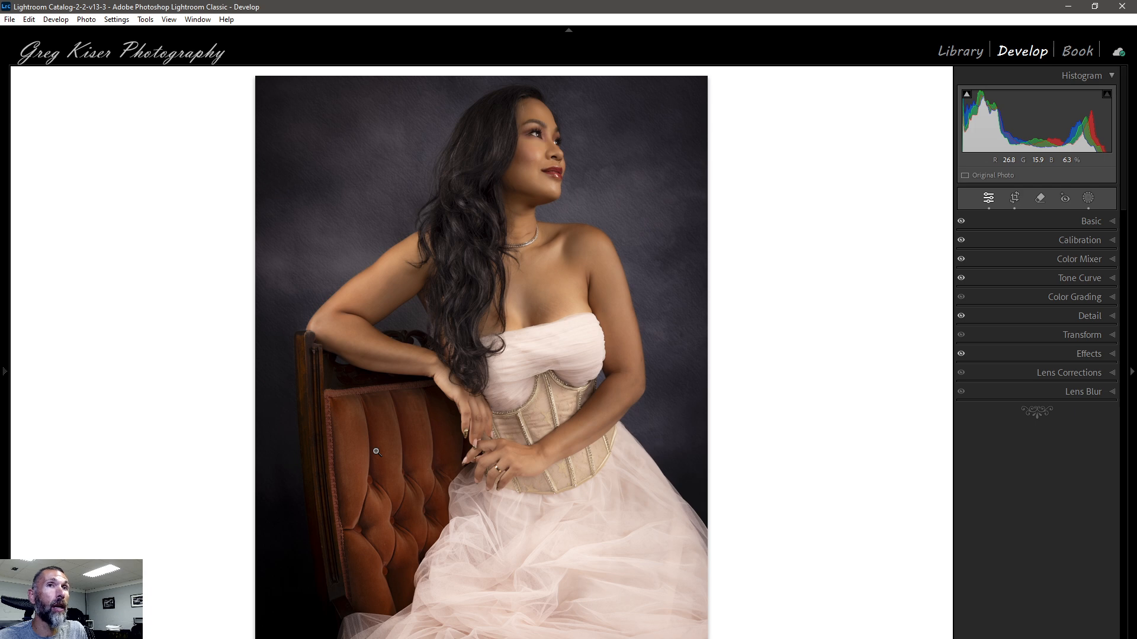
# Open this portrait's masks and preview the Skin Soften, Hair, Eyes and Vignette mask overlays
pyautogui.click(1087, 199)
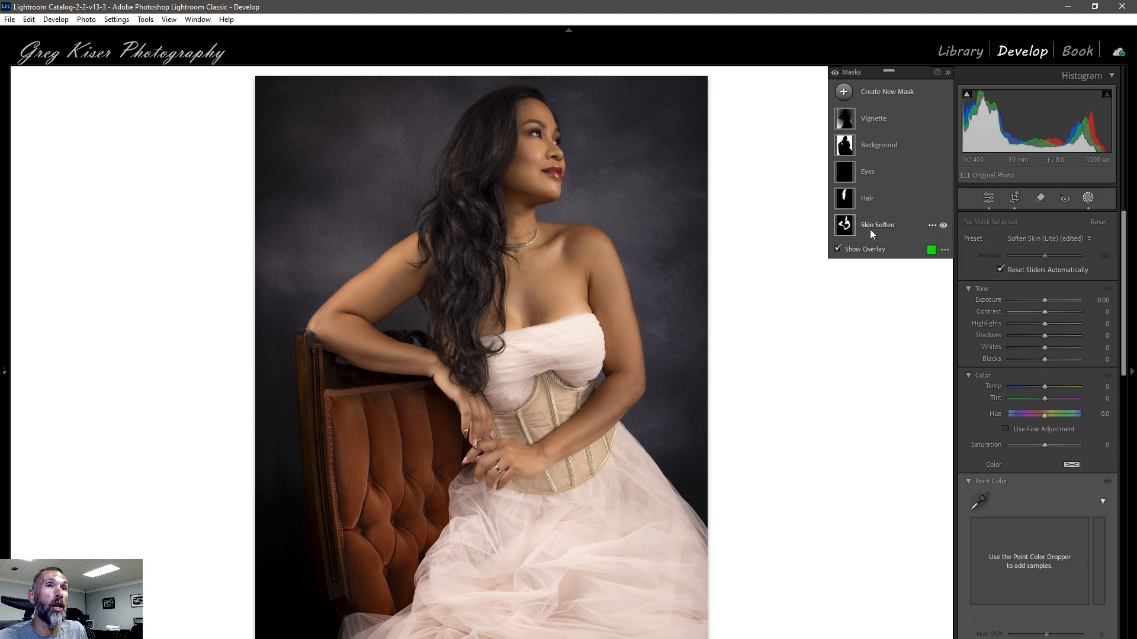
pyautogui.moveTo(847, 231)
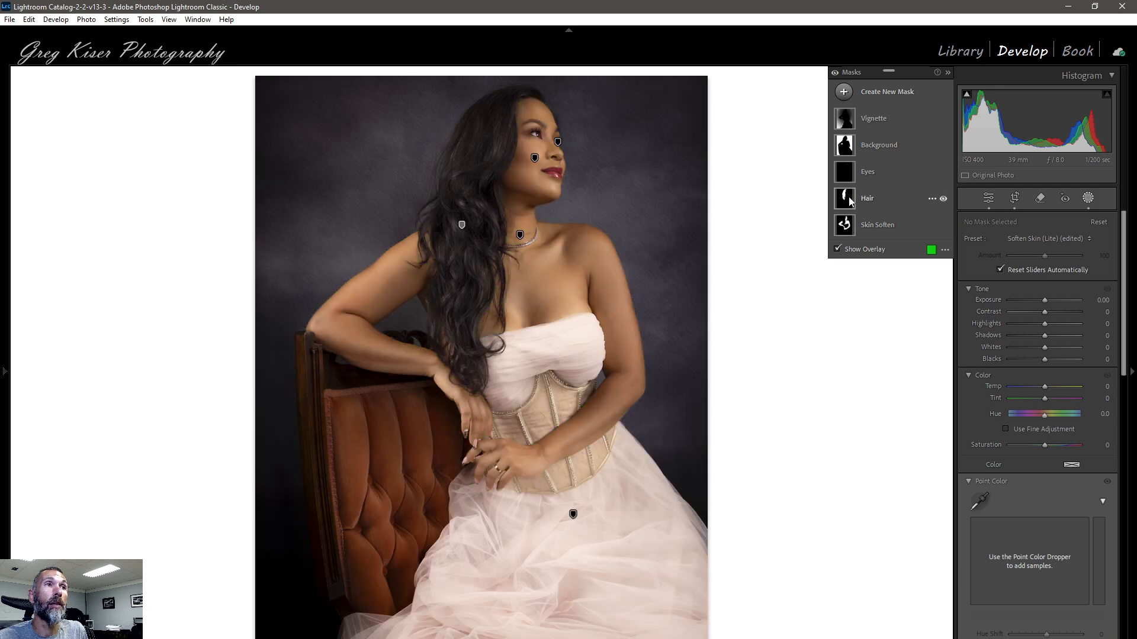
pyautogui.moveTo(848, 200)
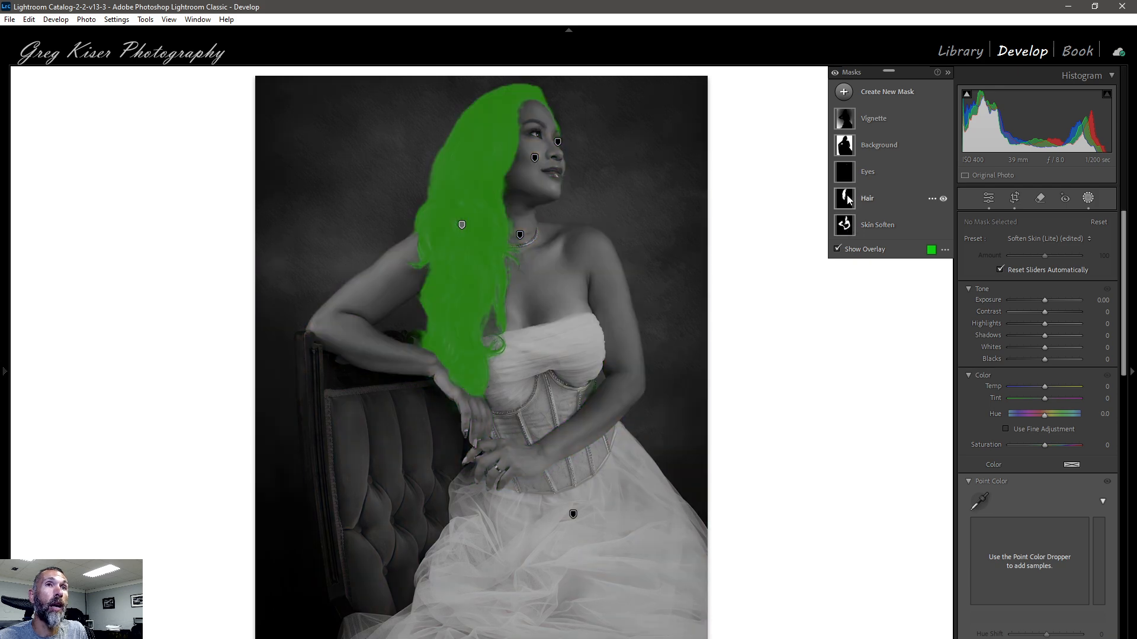
pyautogui.moveTo(843, 164)
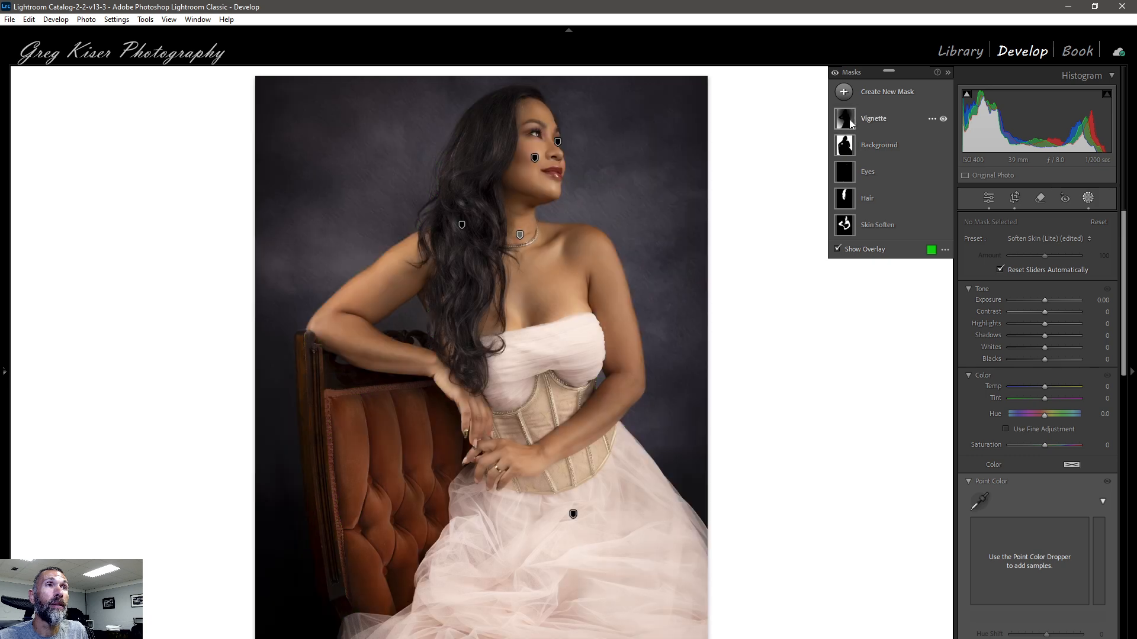
pyautogui.moveTo(849, 123)
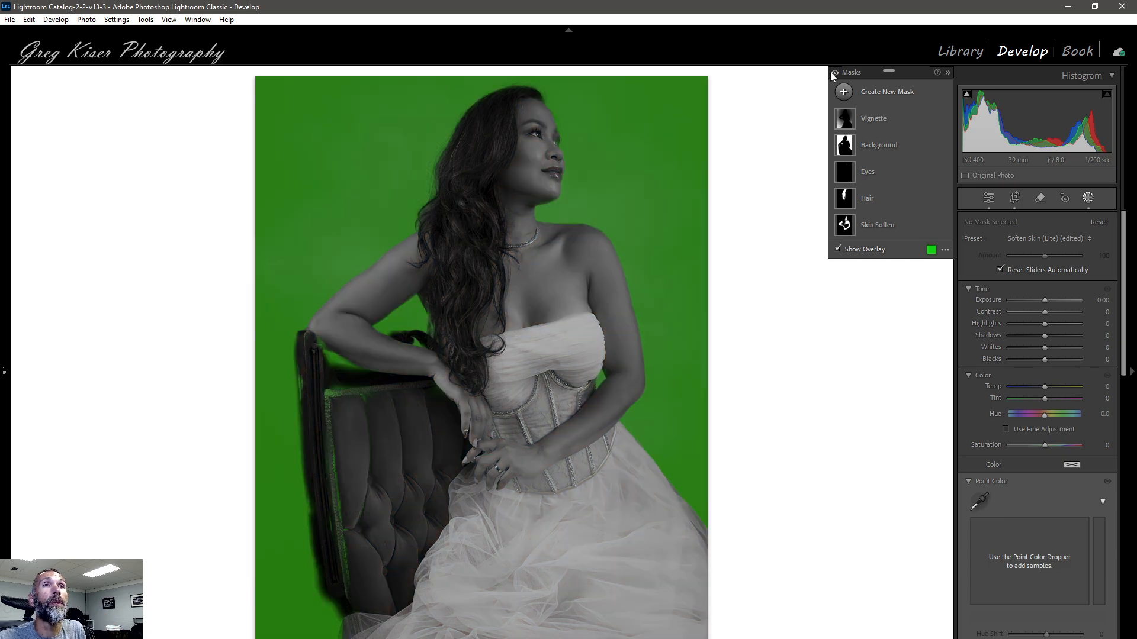
# Compare the pale gown portrait with all of its masks hidden and shown
pyautogui.click(834, 73)
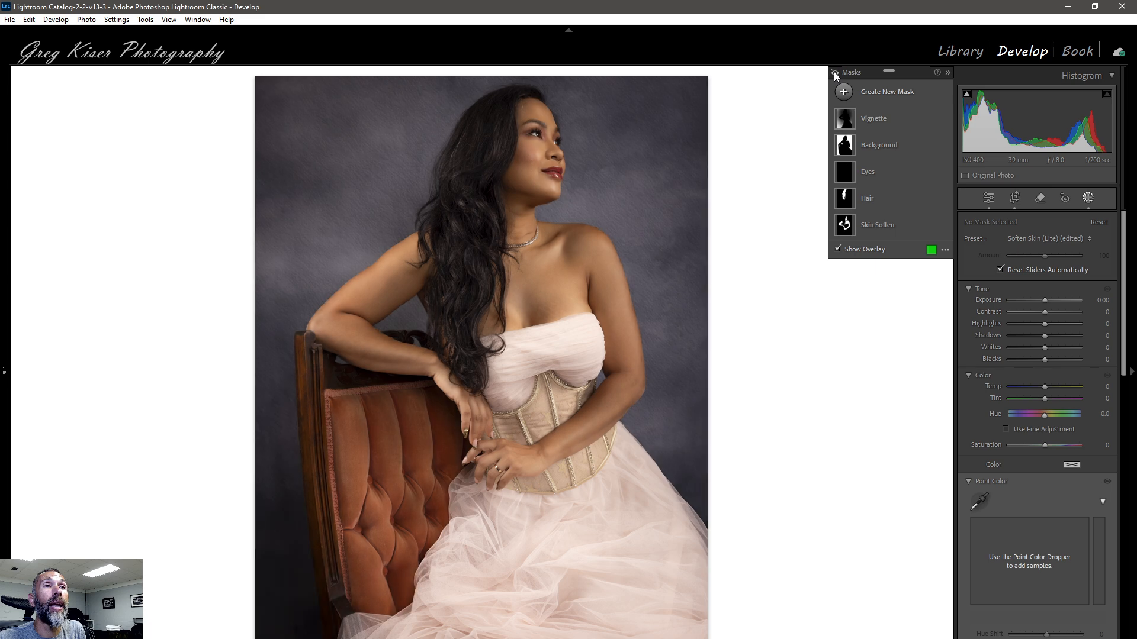
pyautogui.click(834, 74)
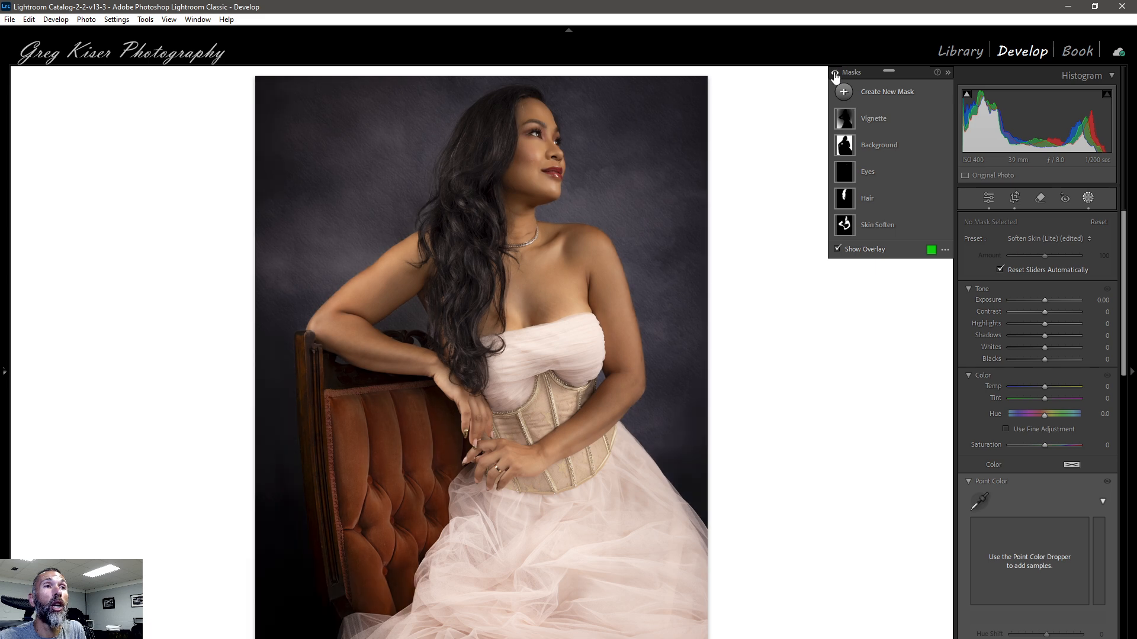
pyautogui.click(834, 74)
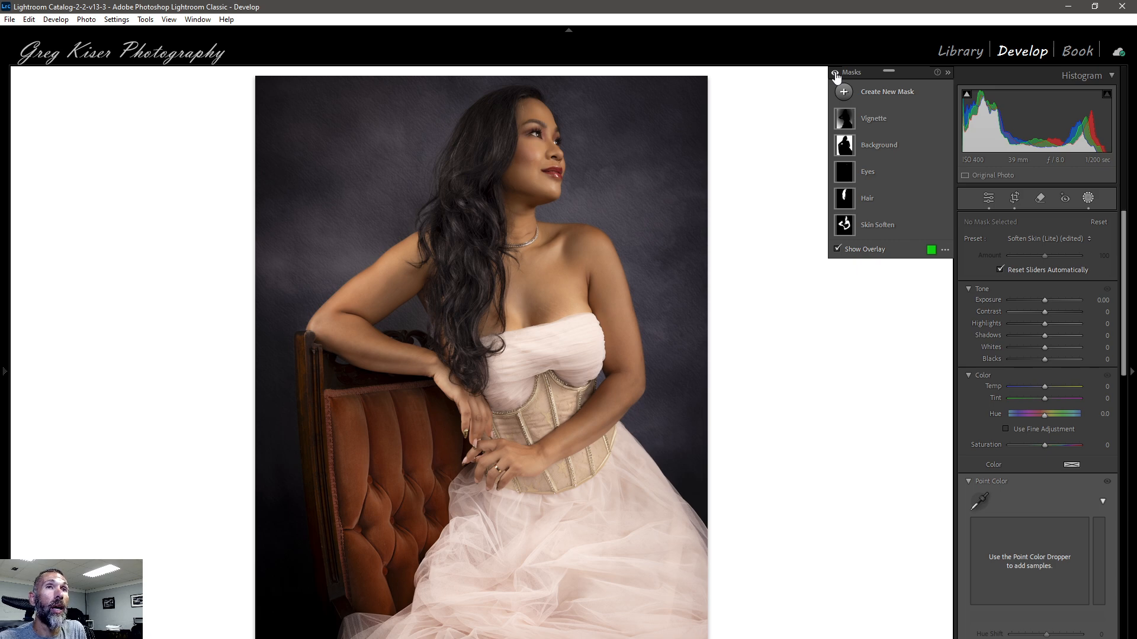
pyautogui.click(835, 73)
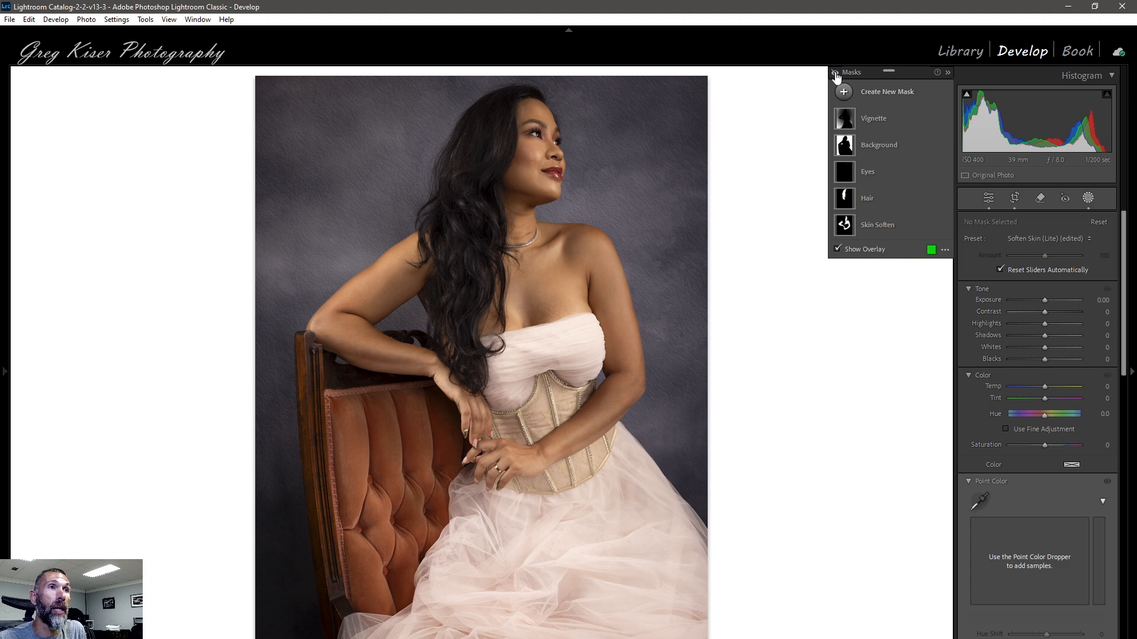
pyautogui.click(835, 74)
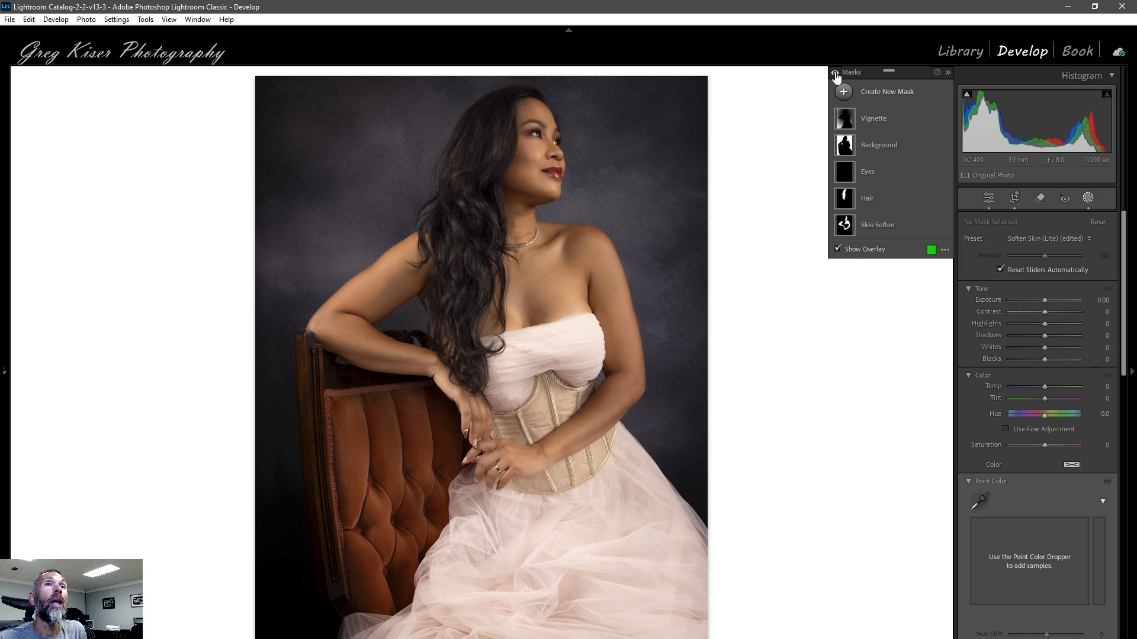
# Create a Select Subject mask and a separate Select Background mask on the portrait
pyautogui.click(891, 92)
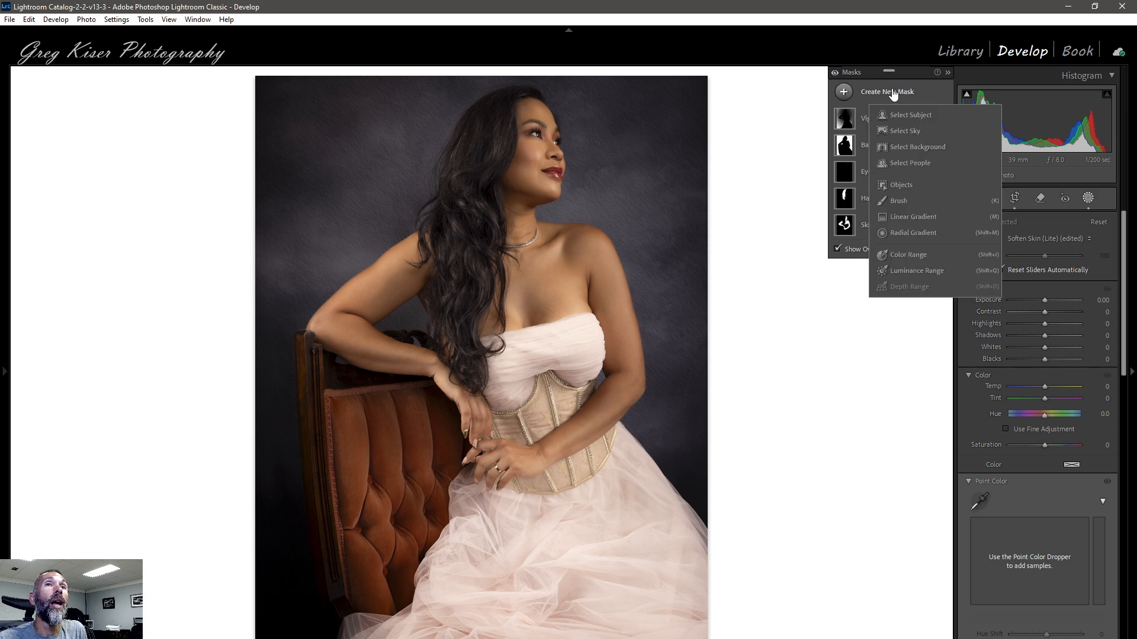
pyautogui.click(911, 114)
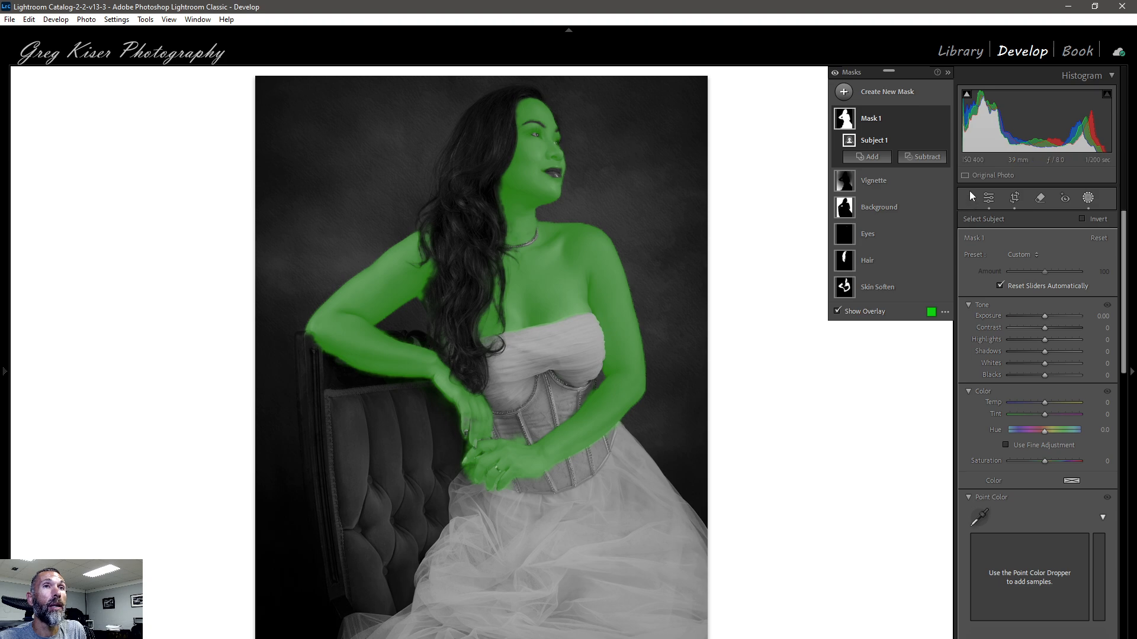
pyautogui.click(881, 93)
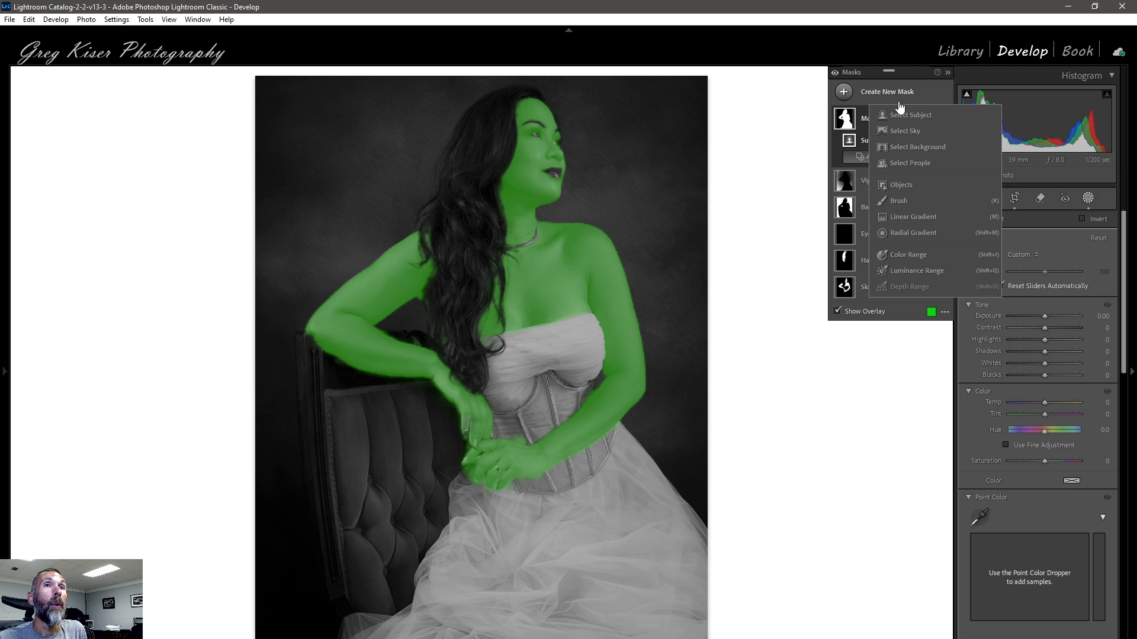
pyautogui.click(918, 147)
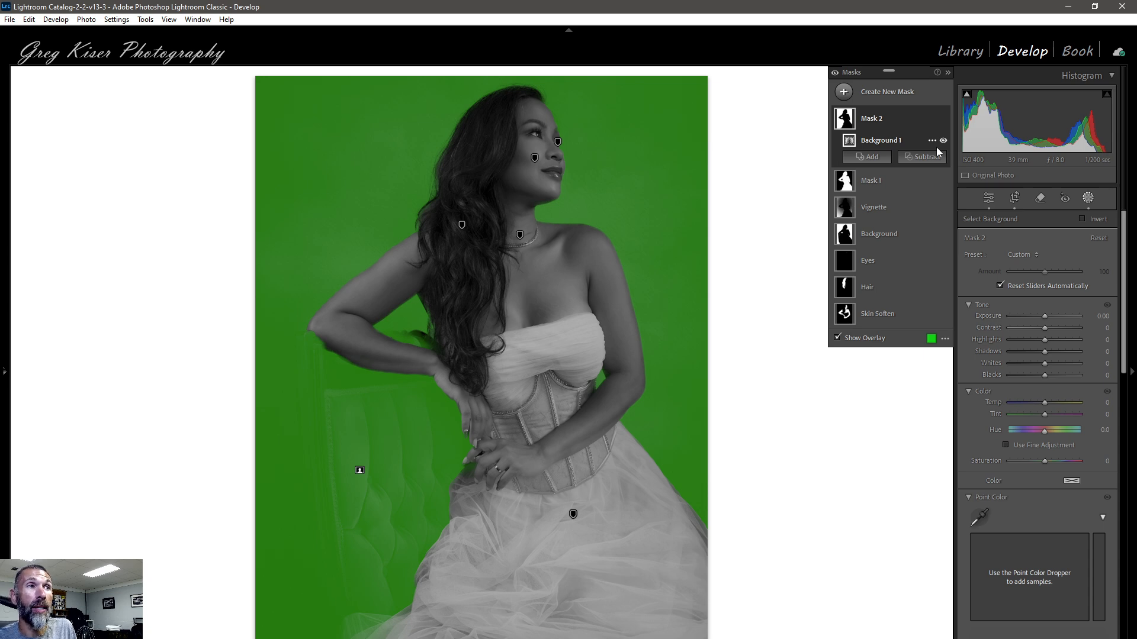
# Create a Select People mask covering only Person 1's clothes
pyautogui.click(893, 95)
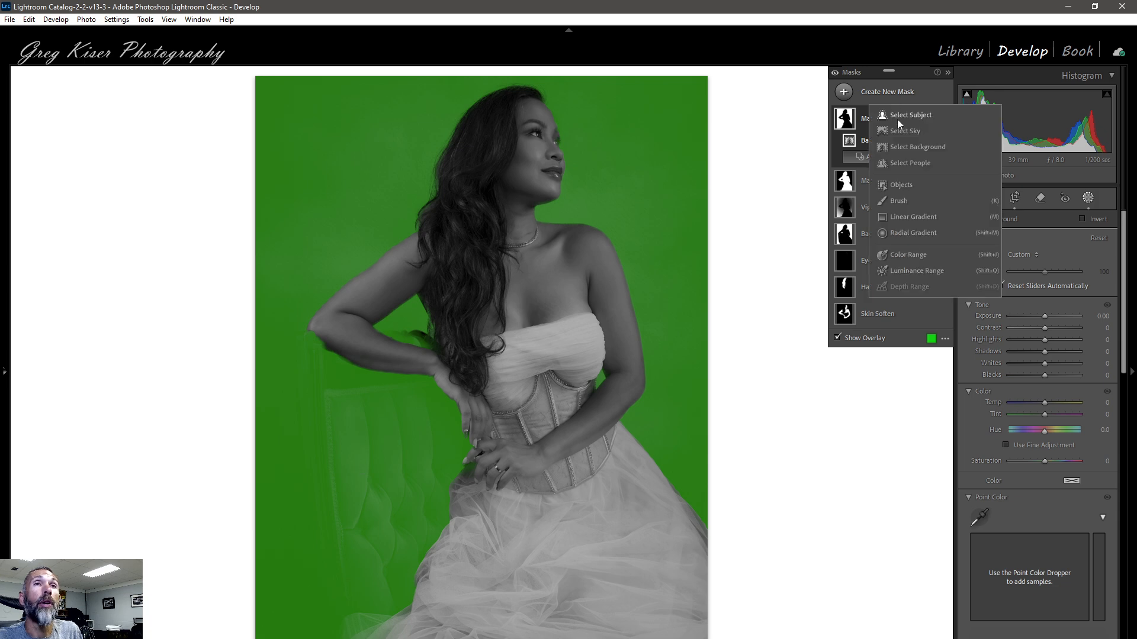
pyautogui.click(904, 164)
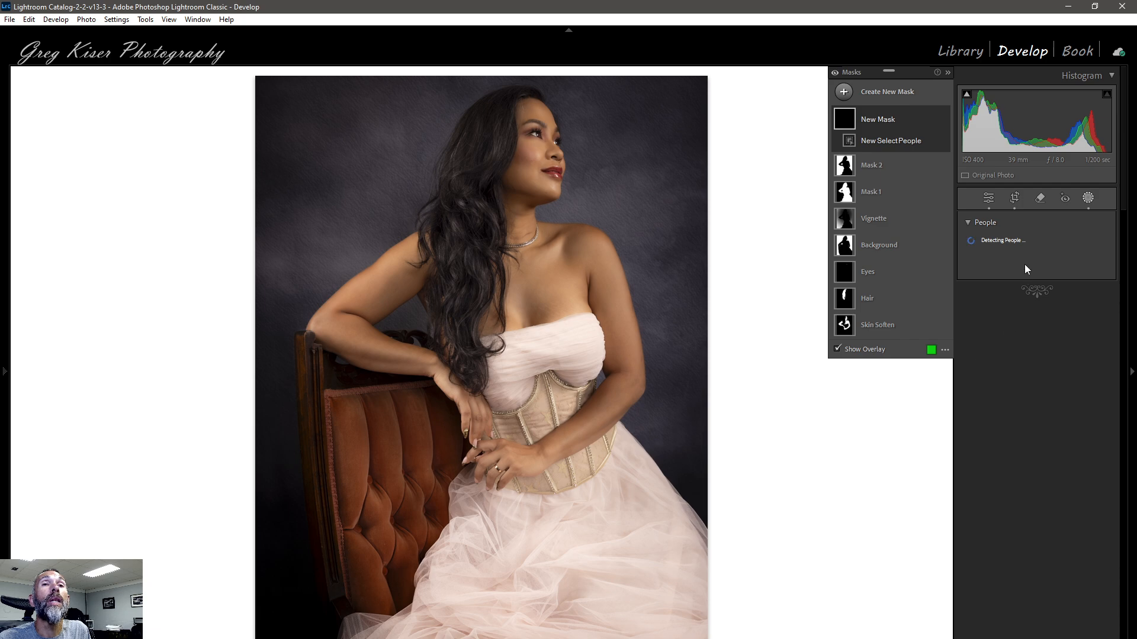
pyautogui.click(984, 249)
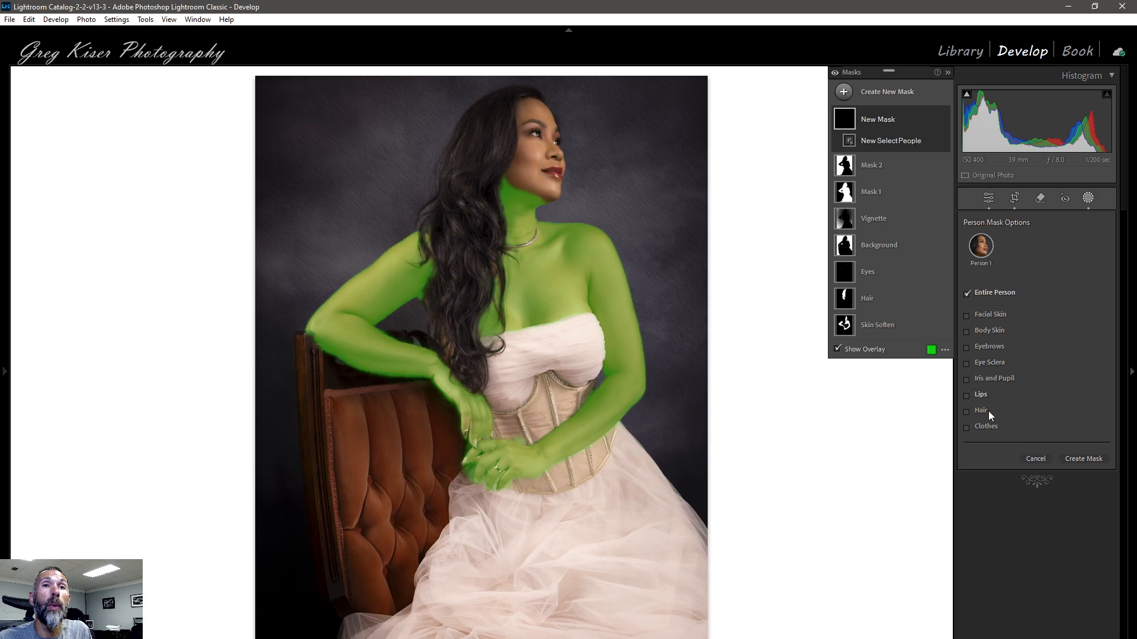
pyautogui.click(966, 427)
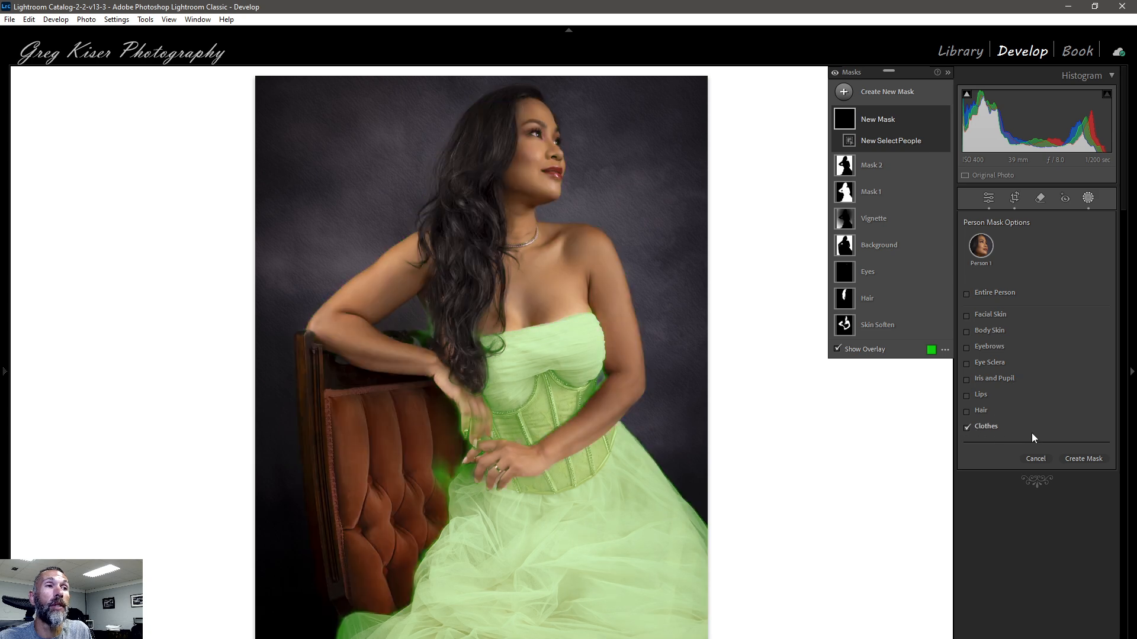
pyautogui.click(1083, 459)
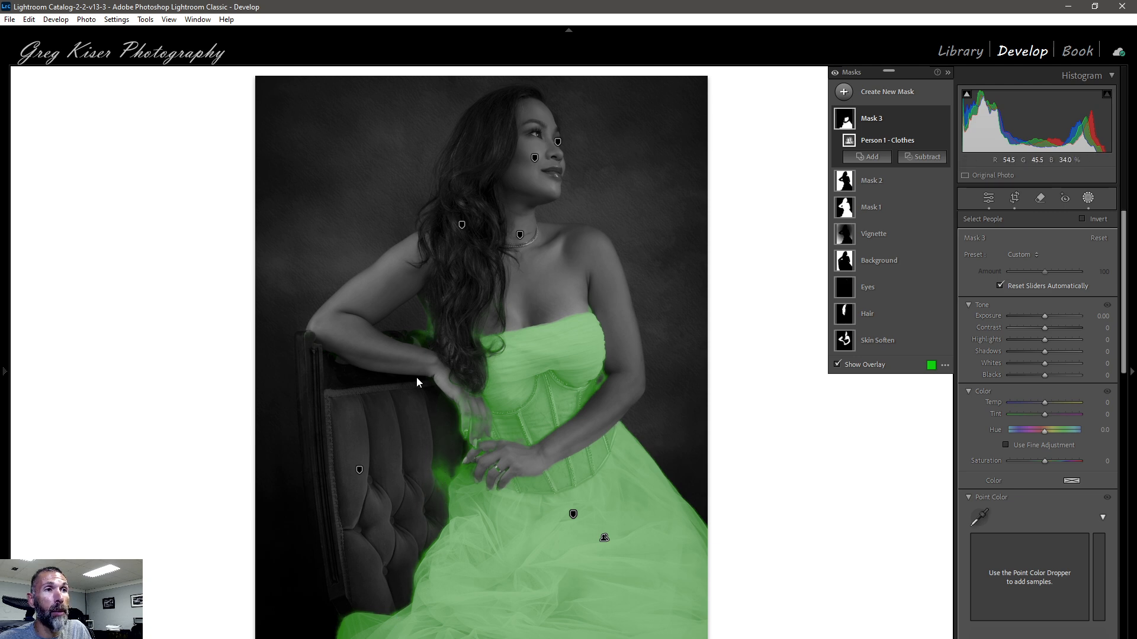
# Subtract the spill around the hand and chair edge from the clothes mask using a size 5.0 brush
pyautogui.click(925, 159)
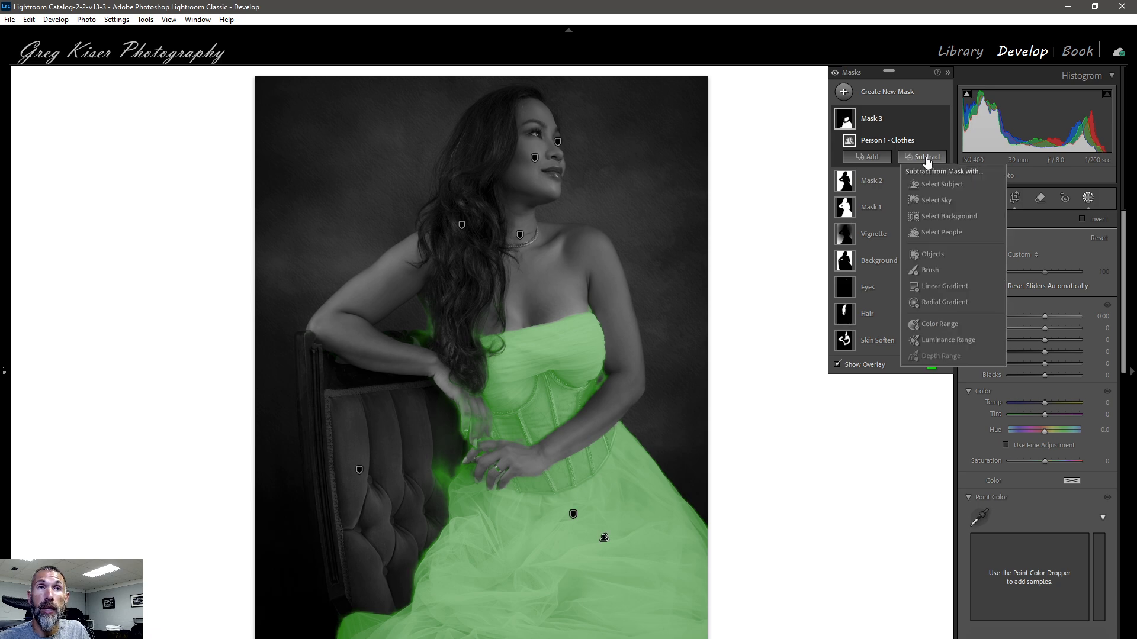
pyautogui.click(930, 269)
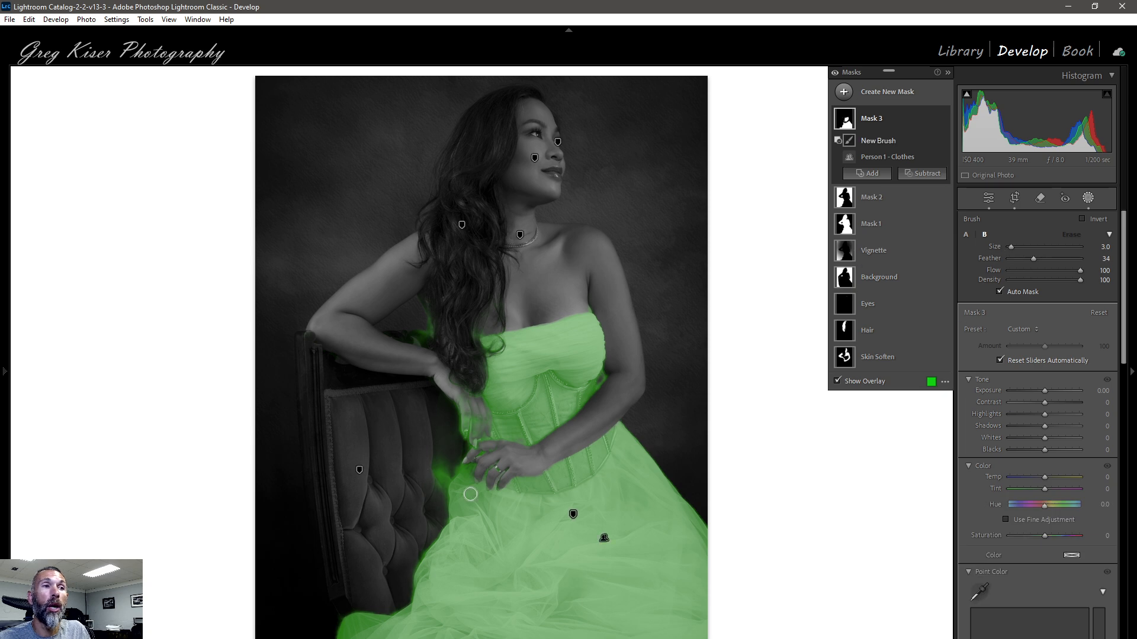
pyautogui.scroll(2, 436, 489)
pyautogui.moveTo(436, 490)
pyautogui.mouseDown()
pyautogui.moveTo(451, 459)
pyautogui.moveTo(434, 475)
pyautogui.moveTo(438, 447)
pyautogui.moveTo(463, 410)
pyautogui.moveTo(483, 428)
pyautogui.moveTo(415, 338)
pyautogui.moveTo(422, 296)
pyautogui.moveTo(416, 357)
pyautogui.moveTo(428, 314)
pyautogui.moveTo(435, 327)
pyautogui.moveTo(479, 320)
pyautogui.moveTo(443, 332)
pyautogui.moveTo(464, 432)
pyautogui.mouseUp()
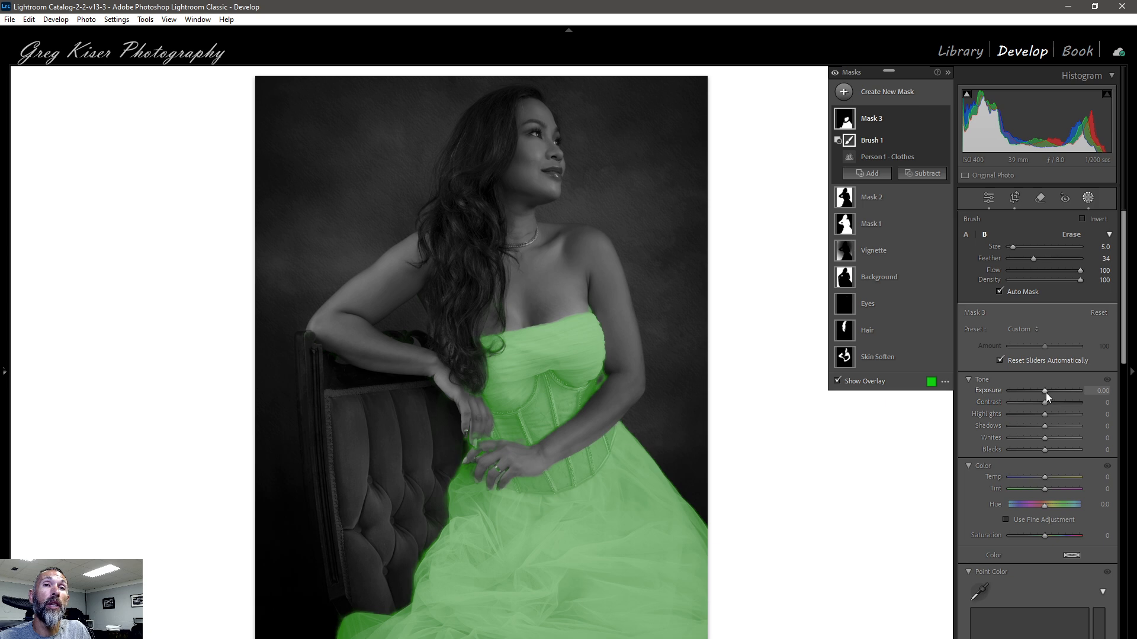
# Try an Exposure of about 0.61 on the clothes mask, reset it, and set the mask's Clarity to 24
pyautogui.moveTo(1045, 393); pyautogui.dragTo(1050, 391)
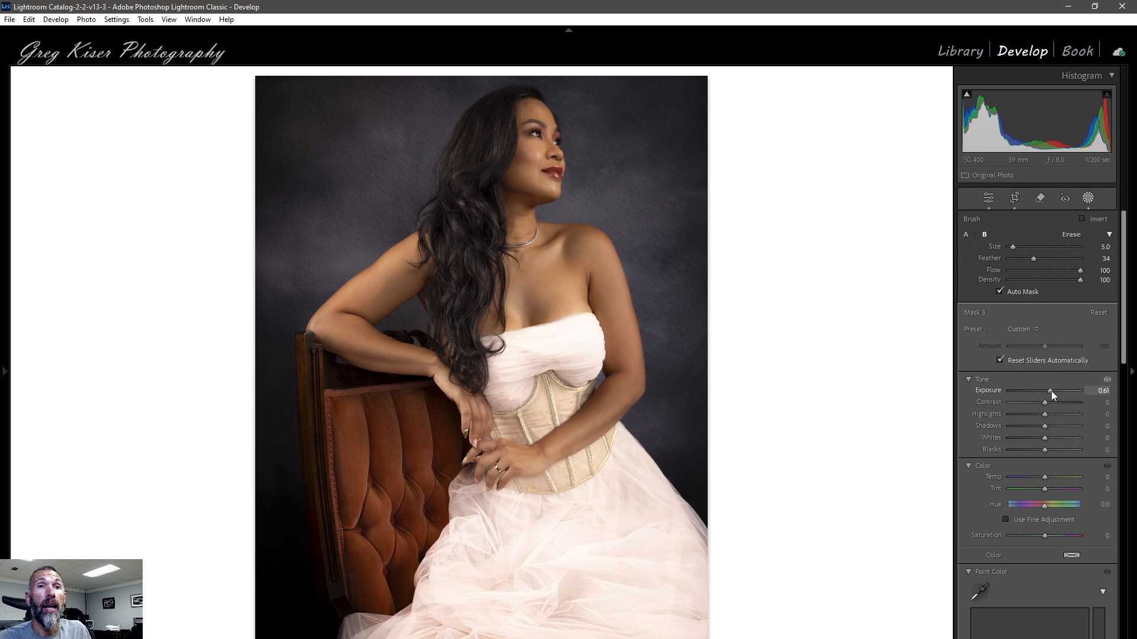
pyautogui.doubleClick(1050, 391)
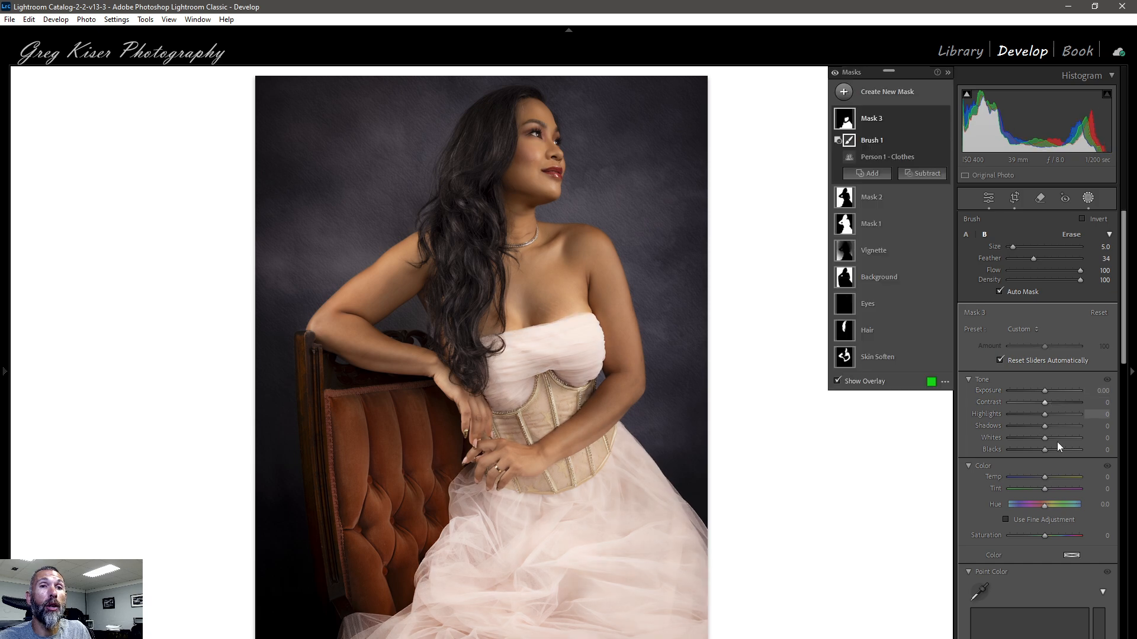
pyautogui.scroll(-10, 1055, 439)
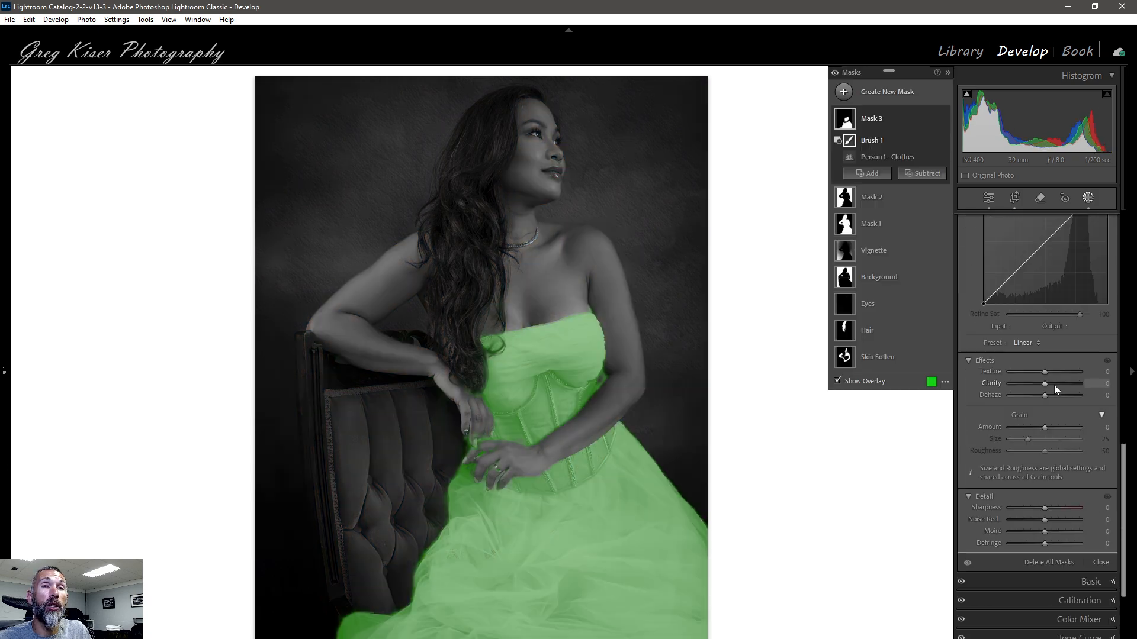
pyautogui.moveTo(1047, 385); pyautogui.dragTo(1054, 385)
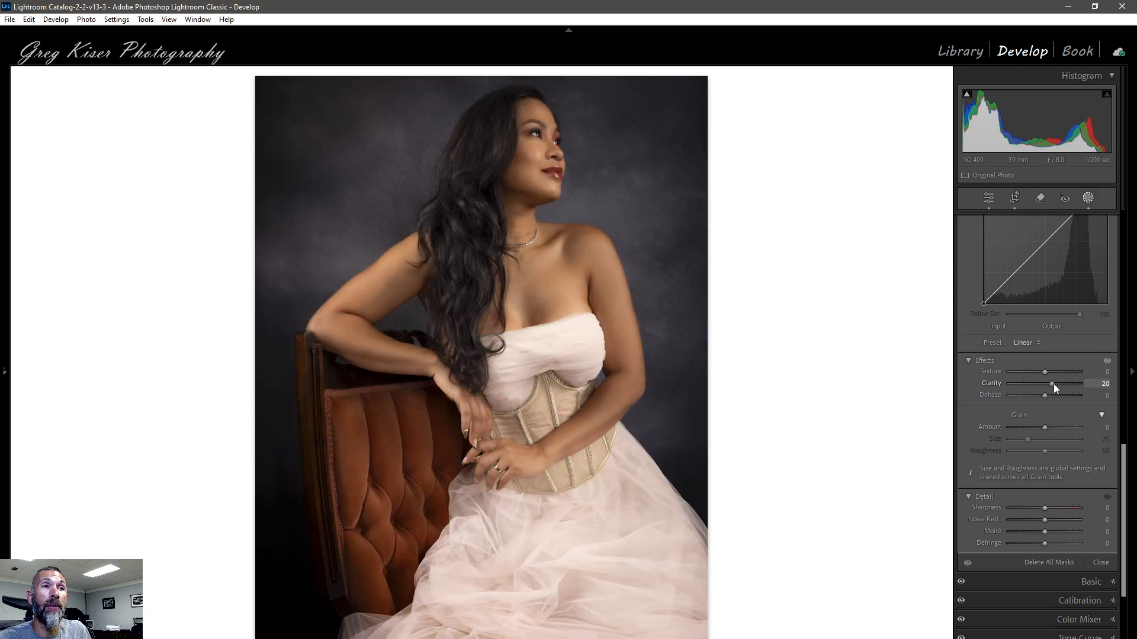
pyautogui.scroll(5, 1058, 388)
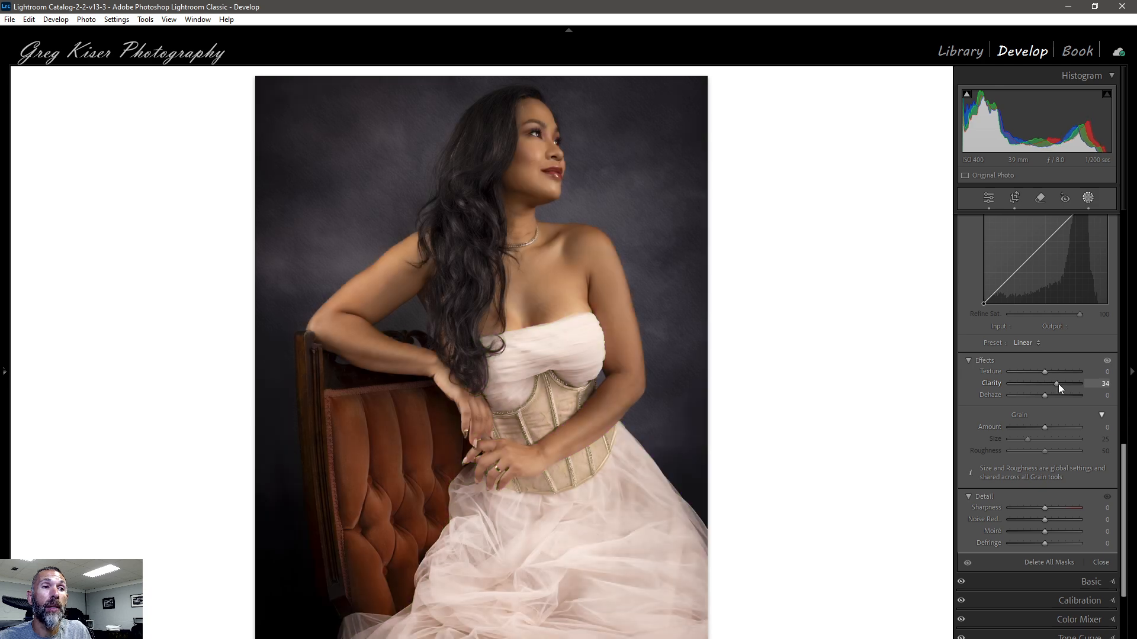
pyautogui.scroll(-5, 1057, 384)
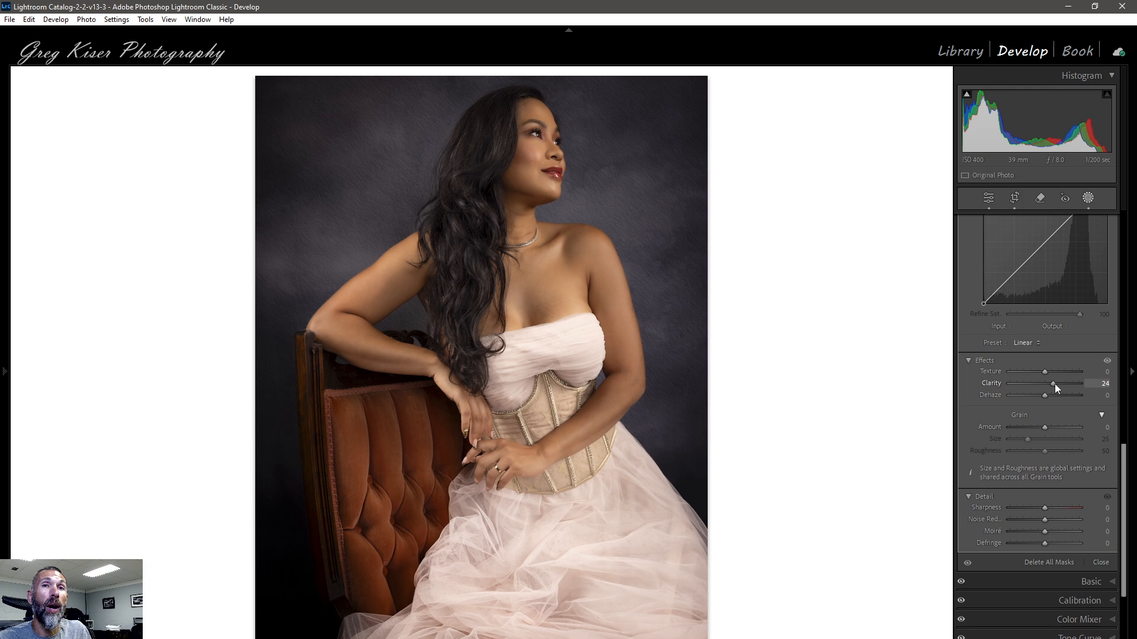
# Brush the tulle skirt out of the clothes mask with the overlay hidden, and clear the missed patches with it shown
pyautogui.scroll(3, 1067, 367)
pyautogui.press('o')
pyautogui.scroll(3, 1067, 367)
pyautogui.scroll(4, 1067, 367)
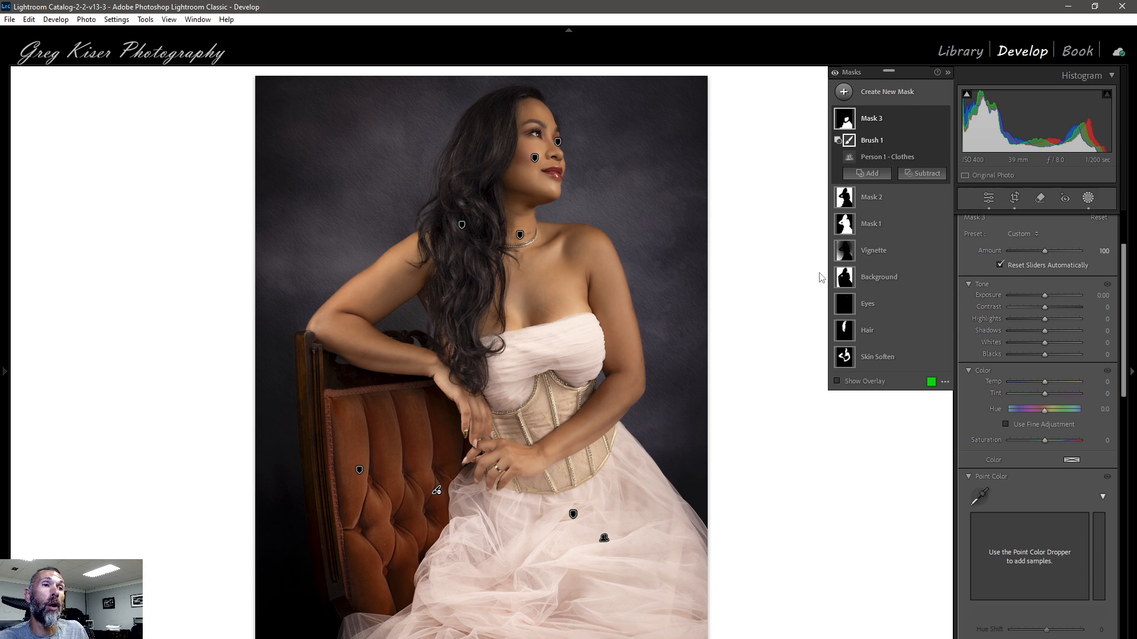
pyautogui.scroll(3, 656, 449)
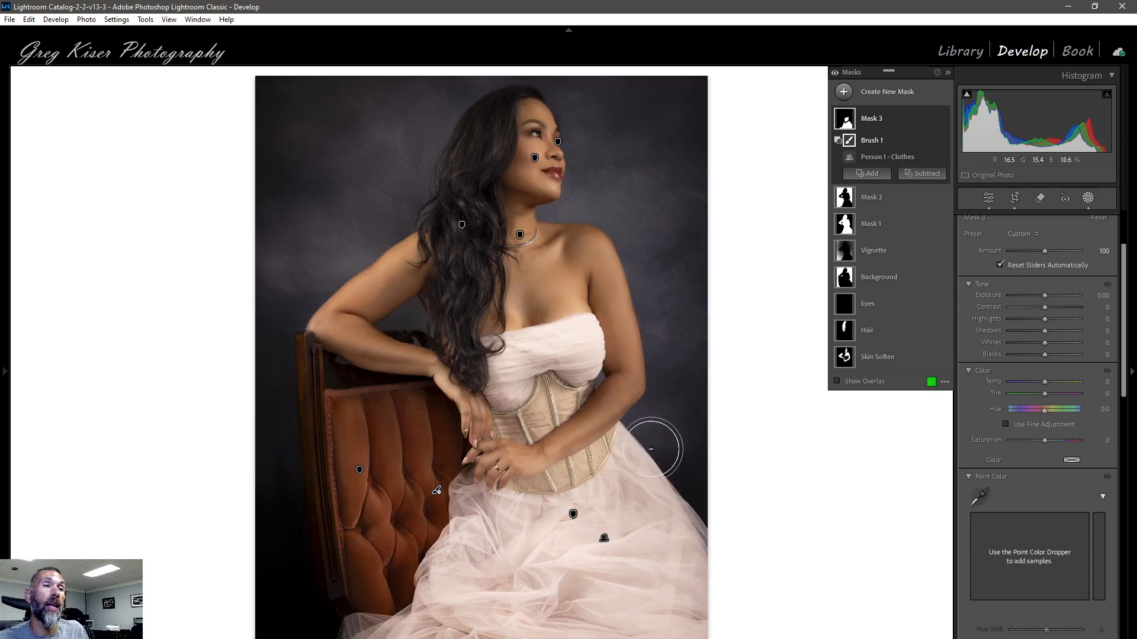
pyautogui.moveTo(648, 436); pyautogui.dragTo(630, 487)
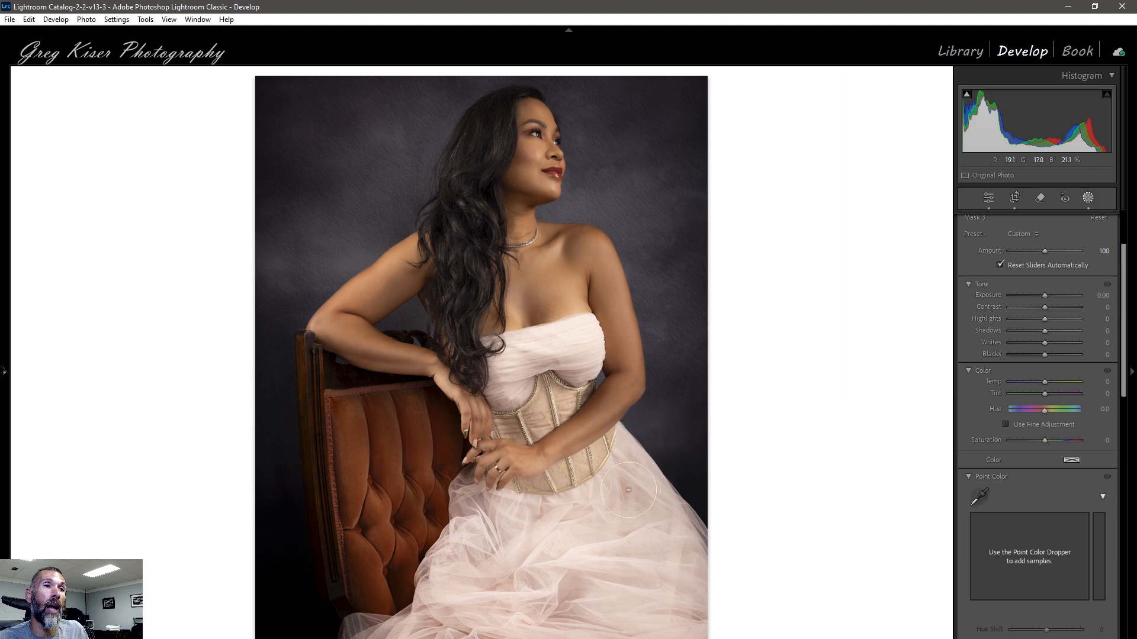
pyautogui.moveTo(530, 519)
pyautogui.mouseDown()
pyautogui.moveTo(449, 509)
pyautogui.moveTo(481, 535)
pyautogui.mouseUp()
pyautogui.moveTo(650, 521)
pyautogui.mouseDown()
pyautogui.moveTo(629, 541)
pyautogui.moveTo(418, 569)
pyautogui.moveTo(729, 569)
pyautogui.moveTo(462, 609)
pyautogui.mouseUp()
pyautogui.moveTo(602, 618)
pyautogui.mouseDown()
pyautogui.moveTo(705, 623)
pyautogui.moveTo(349, 632)
pyautogui.moveTo(391, 615)
pyautogui.moveTo(661, 610)
pyautogui.moveTo(715, 573)
pyautogui.mouseUp()
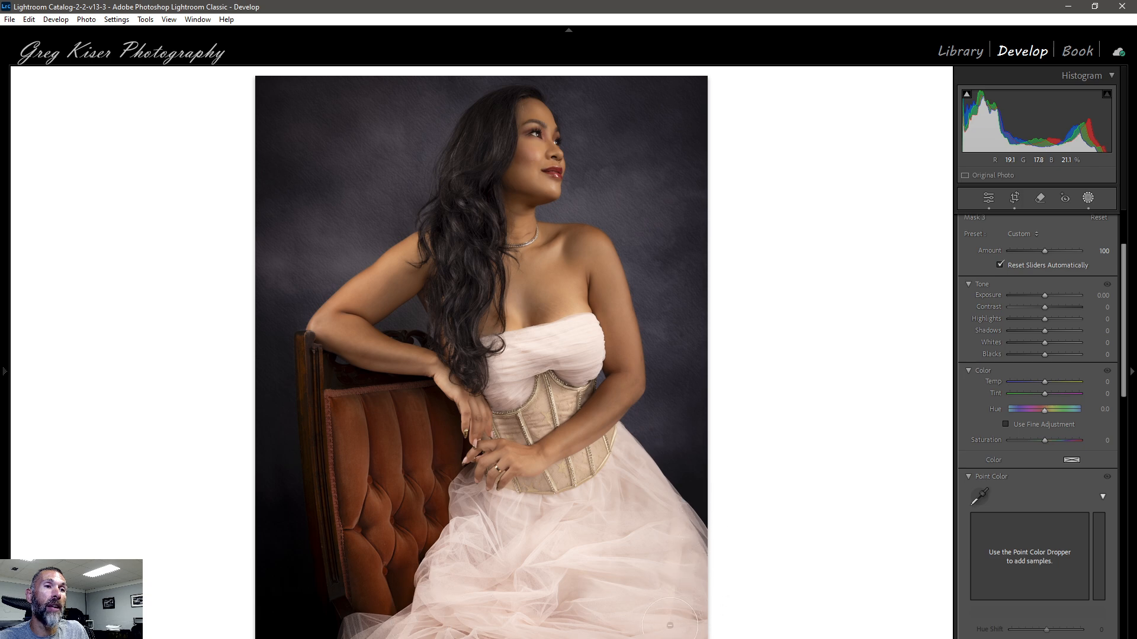
pyautogui.moveTo(671, 622); pyautogui.dragTo(684, 622)
pyautogui.click(837, 381)
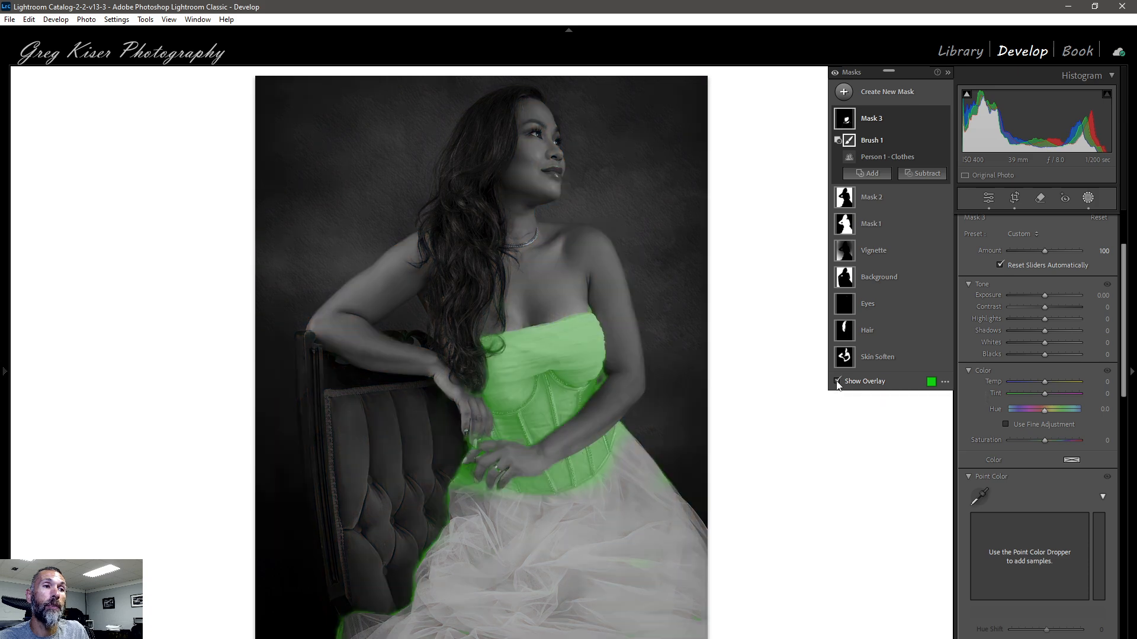
pyautogui.moveTo(645, 567)
pyautogui.mouseDown()
pyautogui.moveTo(616, 566)
pyautogui.moveTo(662, 520)
pyautogui.moveTo(654, 470)
pyautogui.mouseUp()
# Subtract the skirt's leftover edges and the bodice with a size 7.0 brush, leaving the corset masked, and hide the overlay
pyautogui.scroll(-6, 647, 452)
pyautogui.moveTo(629, 432)
pyautogui.mouseDown()
pyautogui.moveTo(608, 476)
pyautogui.moveTo(561, 504)
pyautogui.moveTo(493, 503)
pyautogui.moveTo(454, 480)
pyautogui.moveTo(448, 524)
pyautogui.moveTo(413, 565)
pyautogui.moveTo(402, 605)
pyautogui.moveTo(347, 621)
pyautogui.moveTo(338, 638)
pyautogui.moveTo(437, 545)
pyautogui.moveTo(447, 487)
pyautogui.mouseUp()
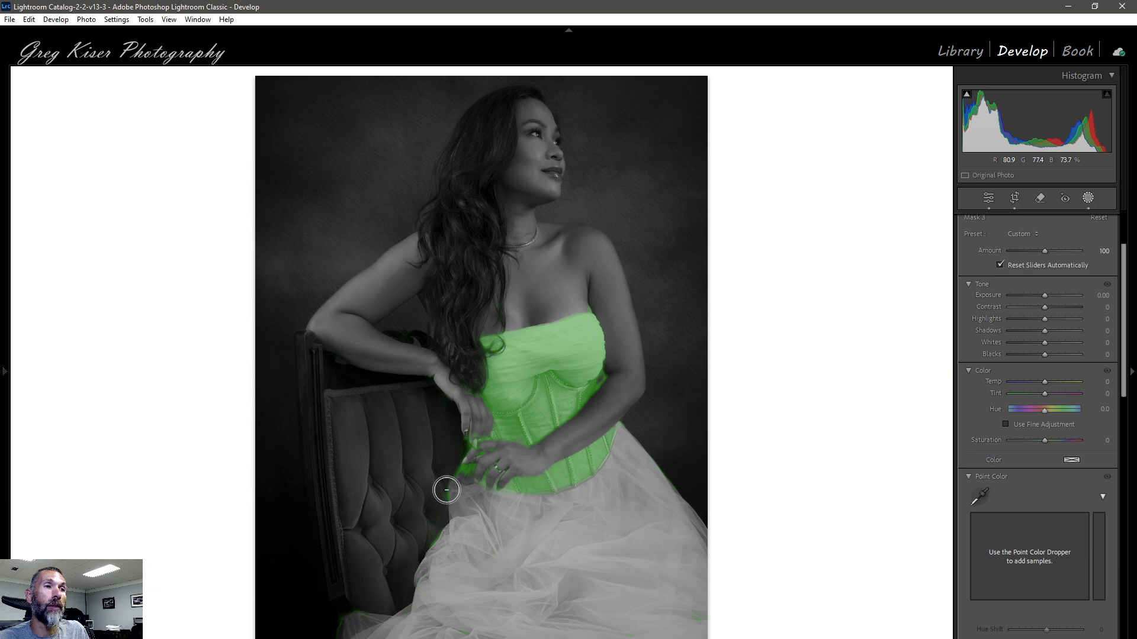
pyautogui.moveTo(599, 324)
pyautogui.mouseDown()
pyautogui.moveTo(576, 369)
pyautogui.moveTo(561, 337)
pyautogui.moveTo(581, 322)
pyautogui.moveTo(473, 353)
pyautogui.moveTo(549, 348)
pyautogui.moveTo(501, 396)
pyautogui.moveTo(485, 386)
pyautogui.moveTo(499, 358)
pyautogui.moveTo(496, 372)
pyautogui.moveTo(488, 337)
pyautogui.moveTo(587, 325)
pyautogui.moveTo(510, 351)
pyautogui.moveTo(540, 346)
pyautogui.moveTo(579, 371)
pyautogui.moveTo(597, 363)
pyautogui.moveTo(600, 344)
pyautogui.moveTo(579, 304)
pyautogui.moveTo(574, 329)
pyautogui.moveTo(542, 363)
pyautogui.moveTo(478, 394)
pyautogui.mouseUp()
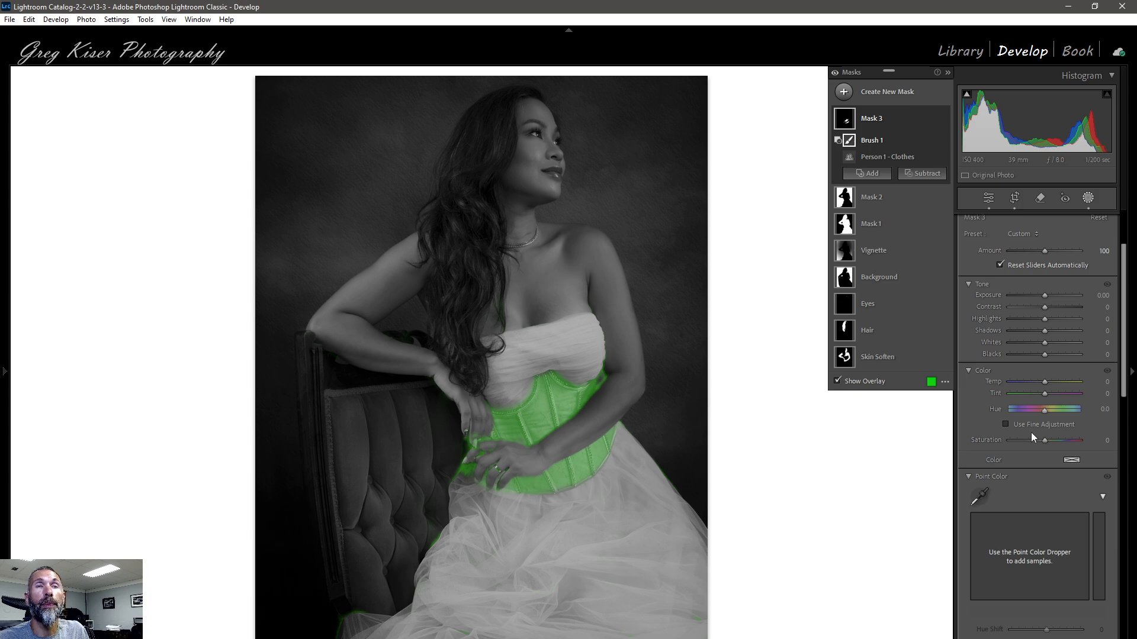
pyautogui.click(837, 382)
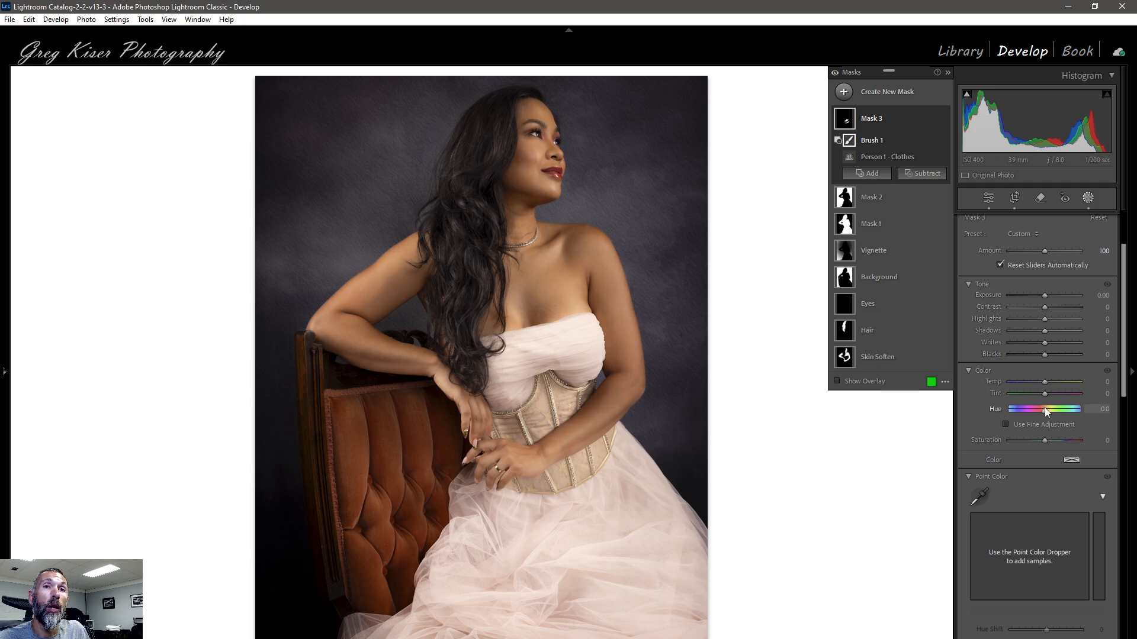
# Try a -12.9 hue shift and a tint of hue 46, saturation 42% on the corset mask, resetting both
pyautogui.moveTo(1044, 410)
pyautogui.mouseDown()
pyautogui.moveTo(1056, 411)
pyautogui.moveTo(1042, 410)
pyautogui.mouseUp()
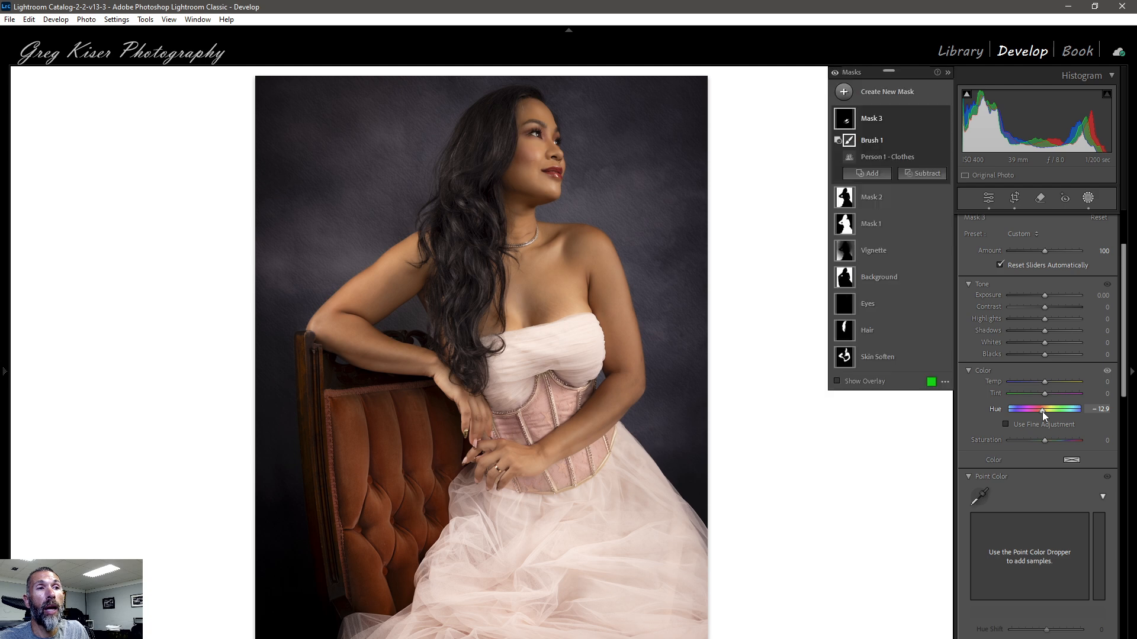
pyautogui.click(1071, 460)
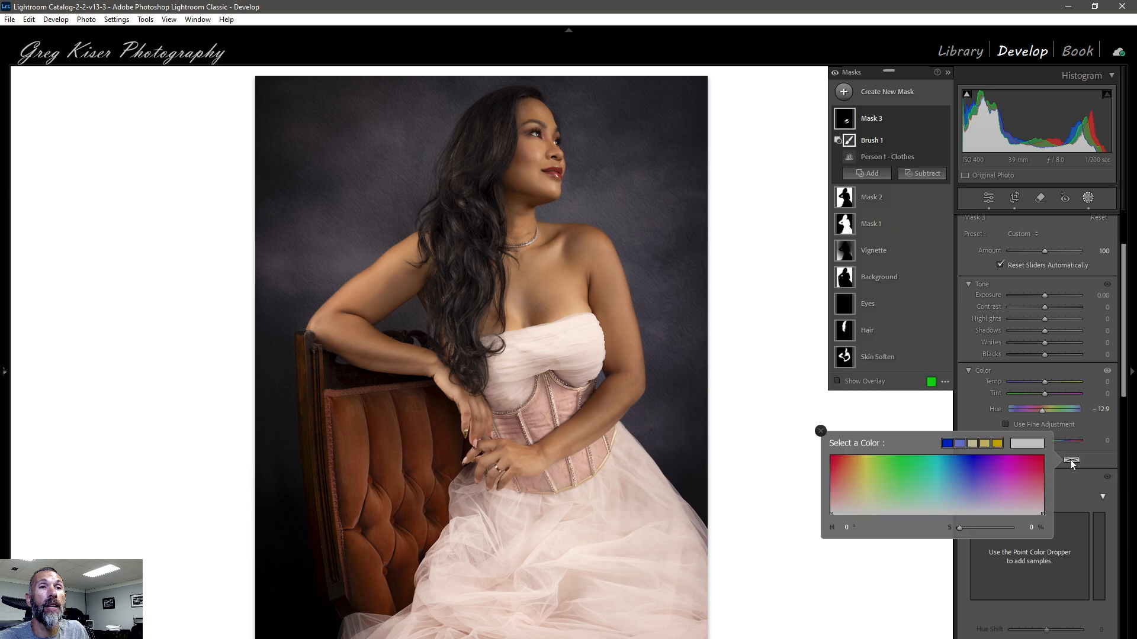
pyautogui.click(1002, 501)
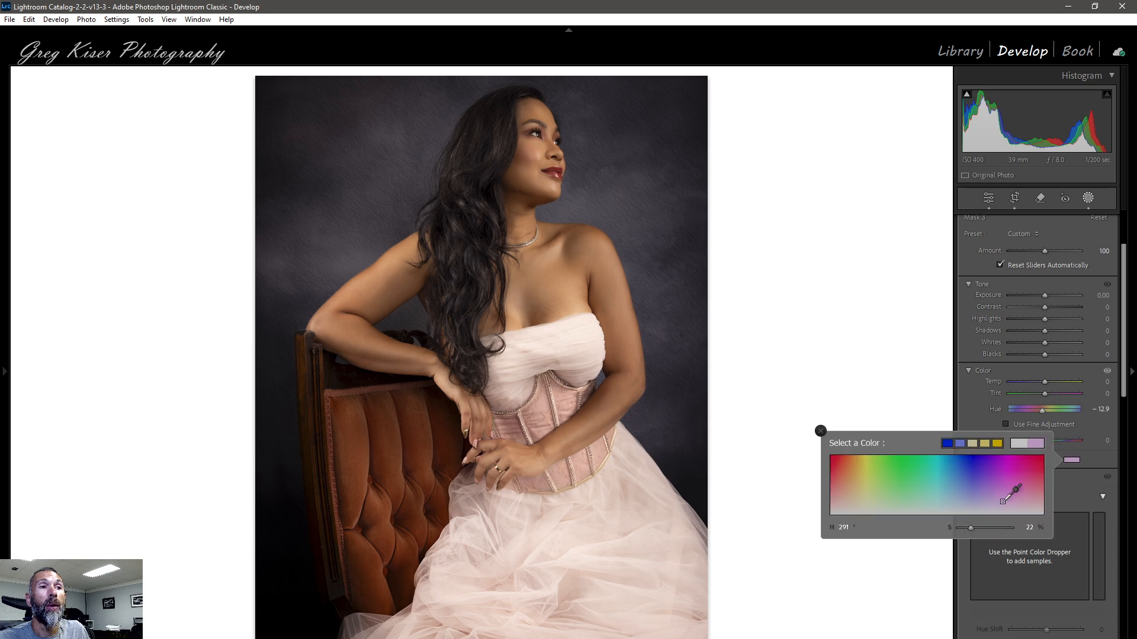
pyautogui.moveTo(1003, 501); pyautogui.dragTo(857, 489)
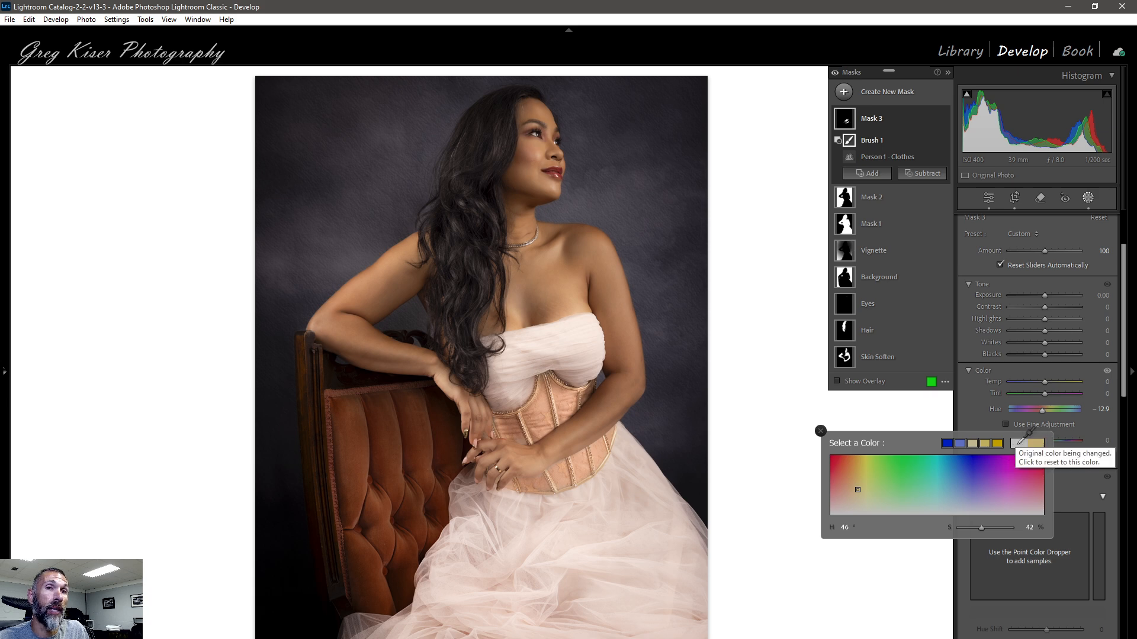
pyautogui.click(1019, 443)
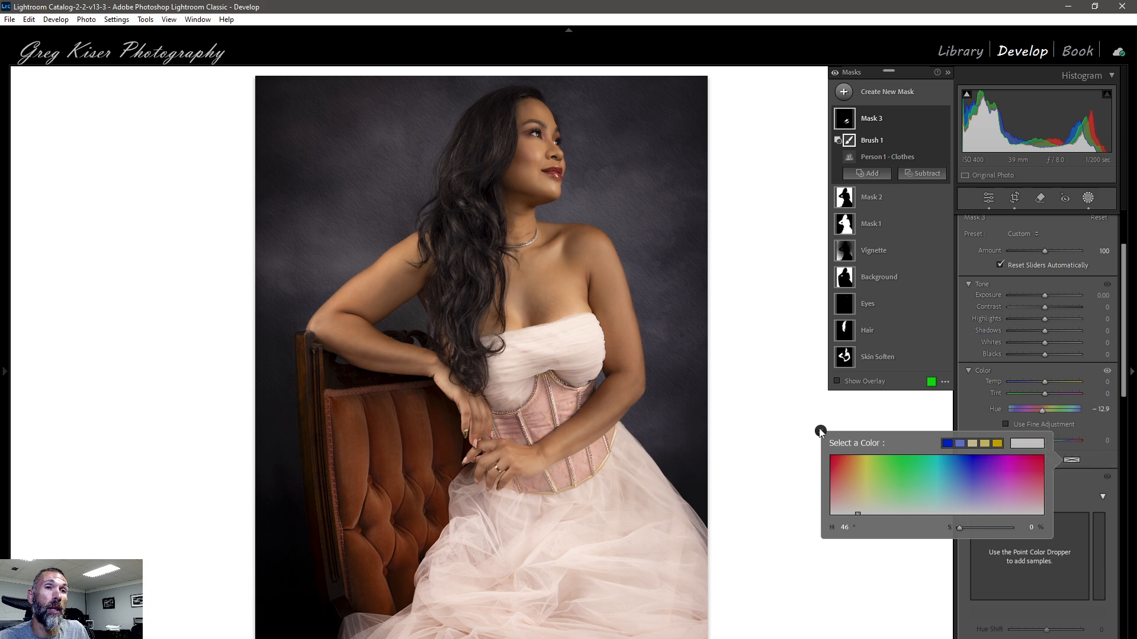
pyautogui.click(820, 432)
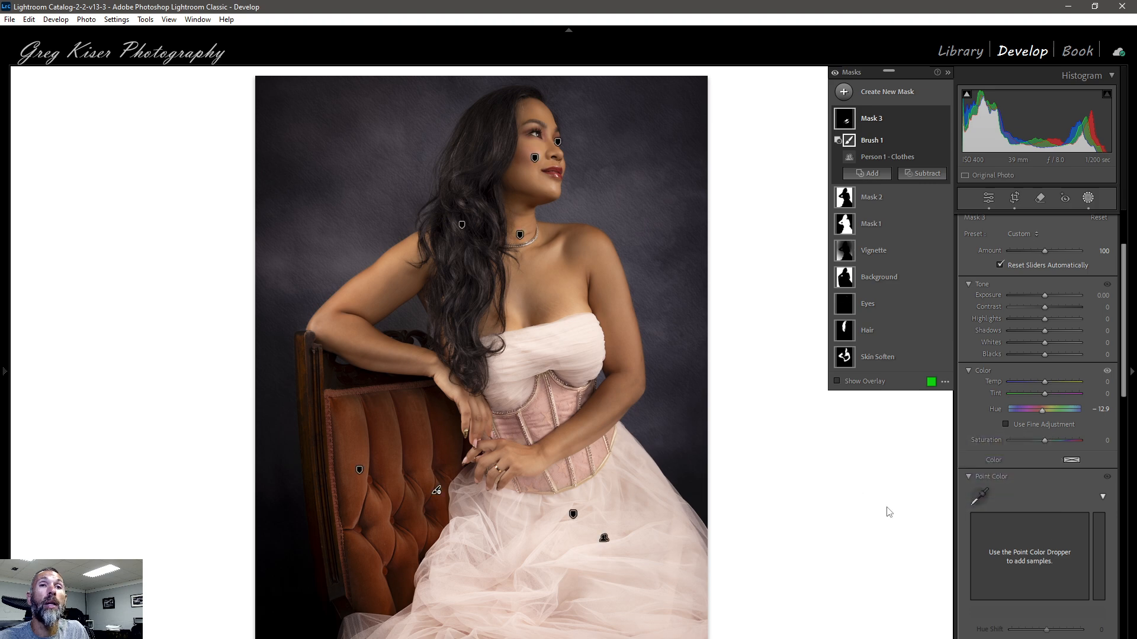
pyautogui.moveTo(1039, 410); pyautogui.dragTo(1043, 411)
pyautogui.doubleClick(1044, 411)
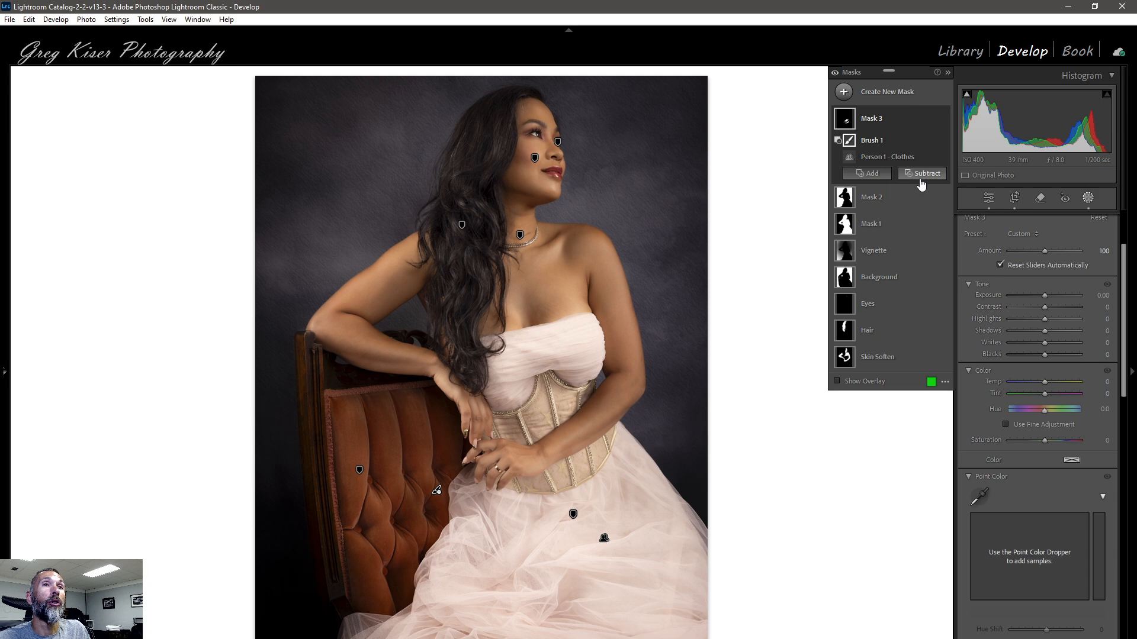
# Invert Mask 3, show its overlay on the portrait, and invert the mask back to the corset
pyautogui.scroll(3, 1075, 226)
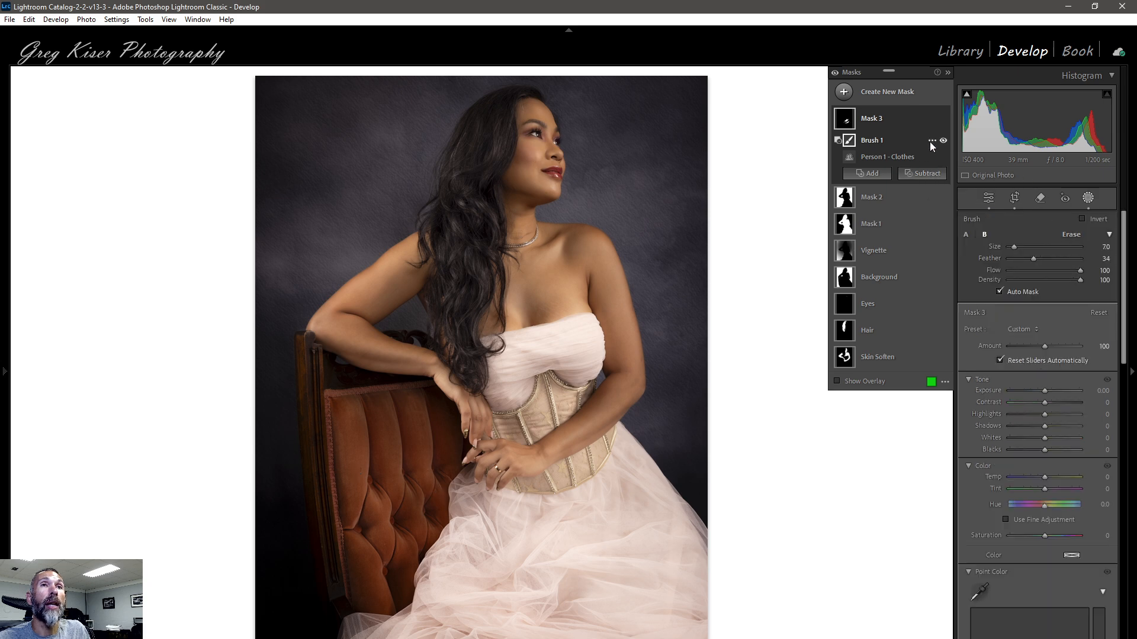
pyautogui.click(932, 143)
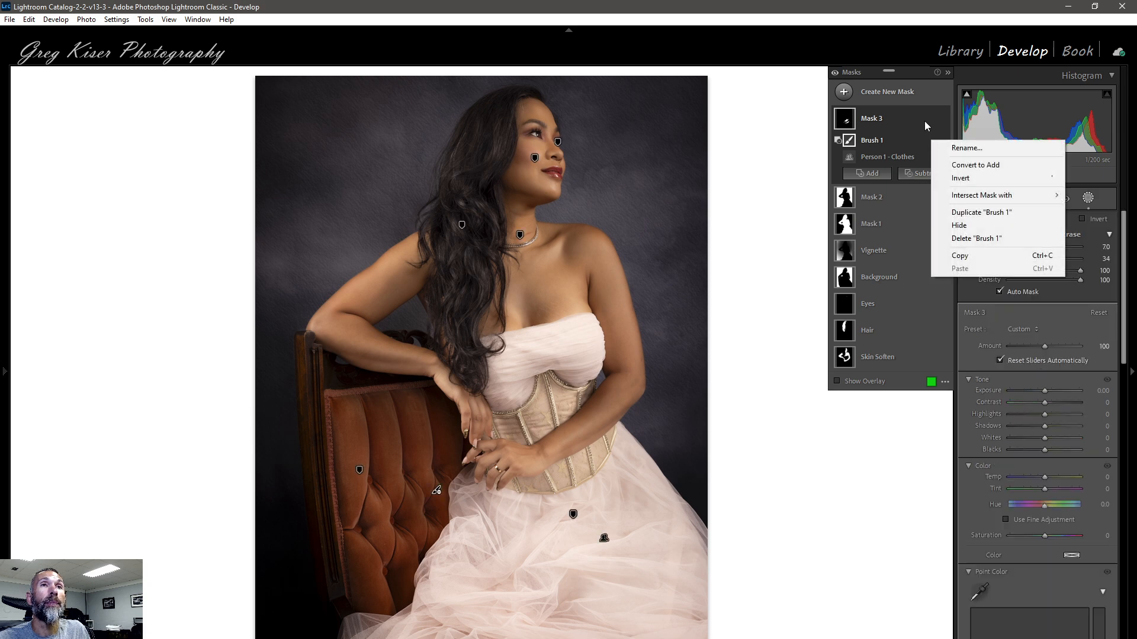
pyautogui.click(924, 116)
pyautogui.rightClick(929, 119)
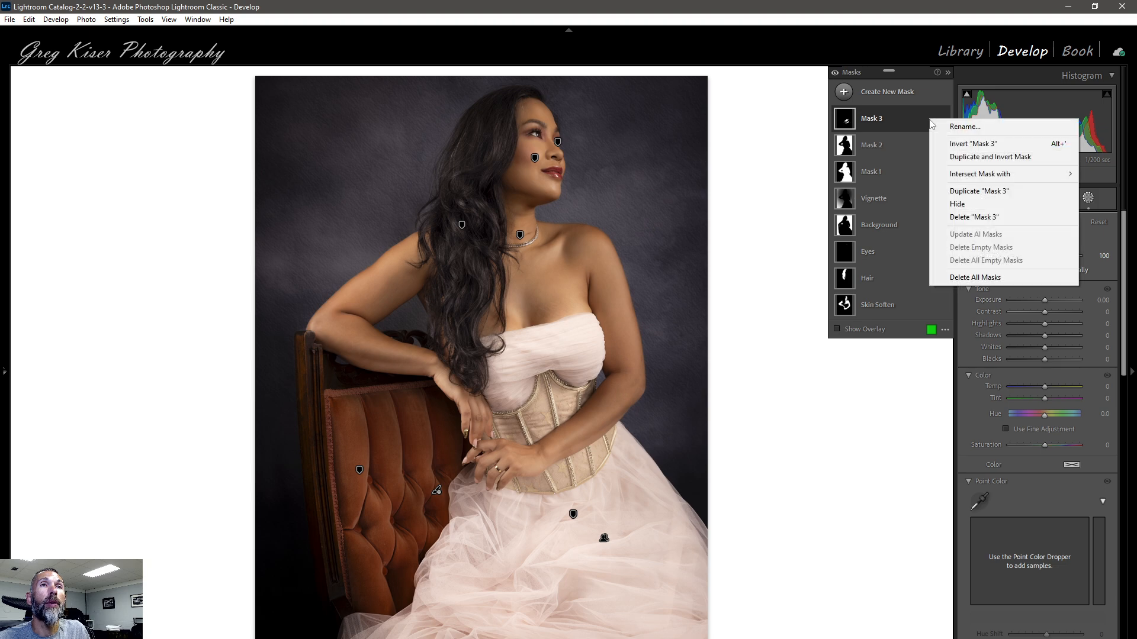
pyautogui.click(968, 145)
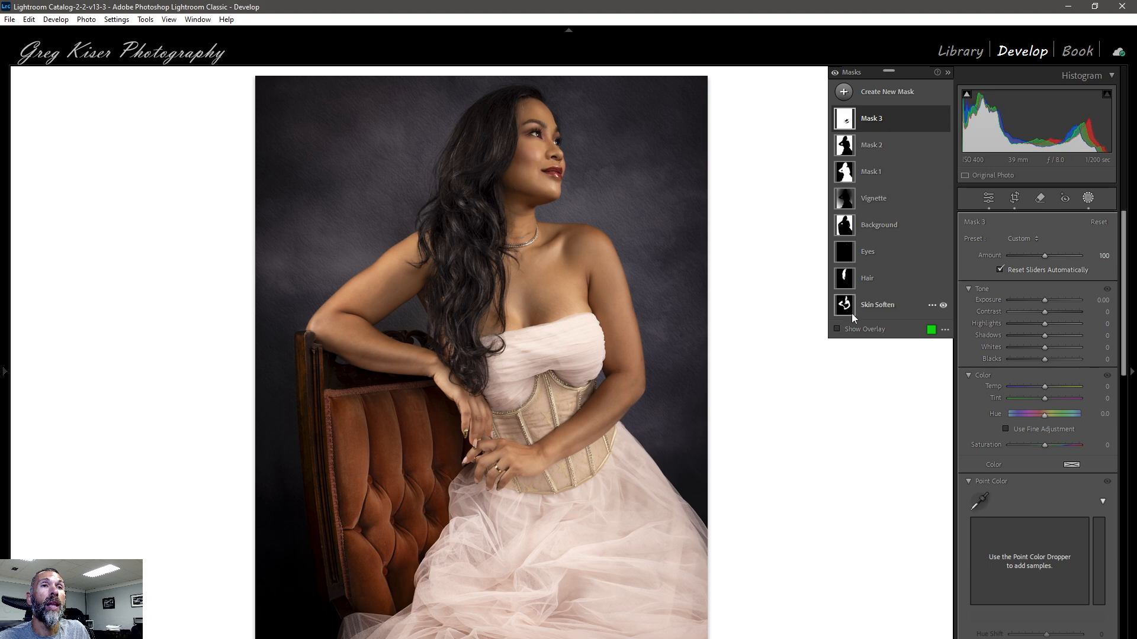
pyautogui.click(836, 330)
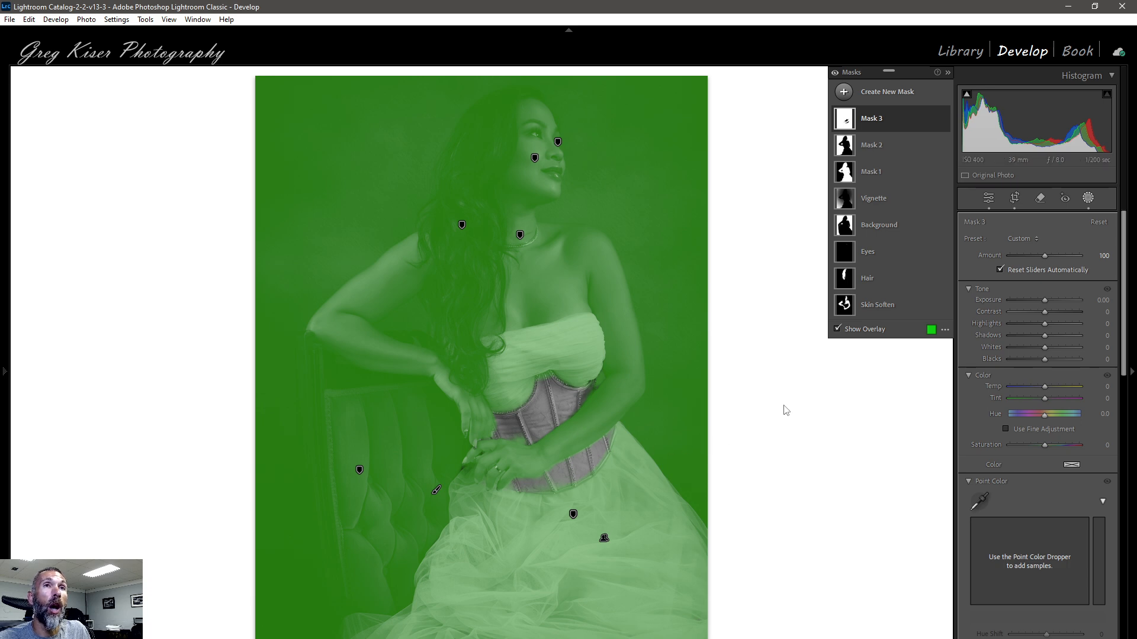
pyautogui.click(930, 118)
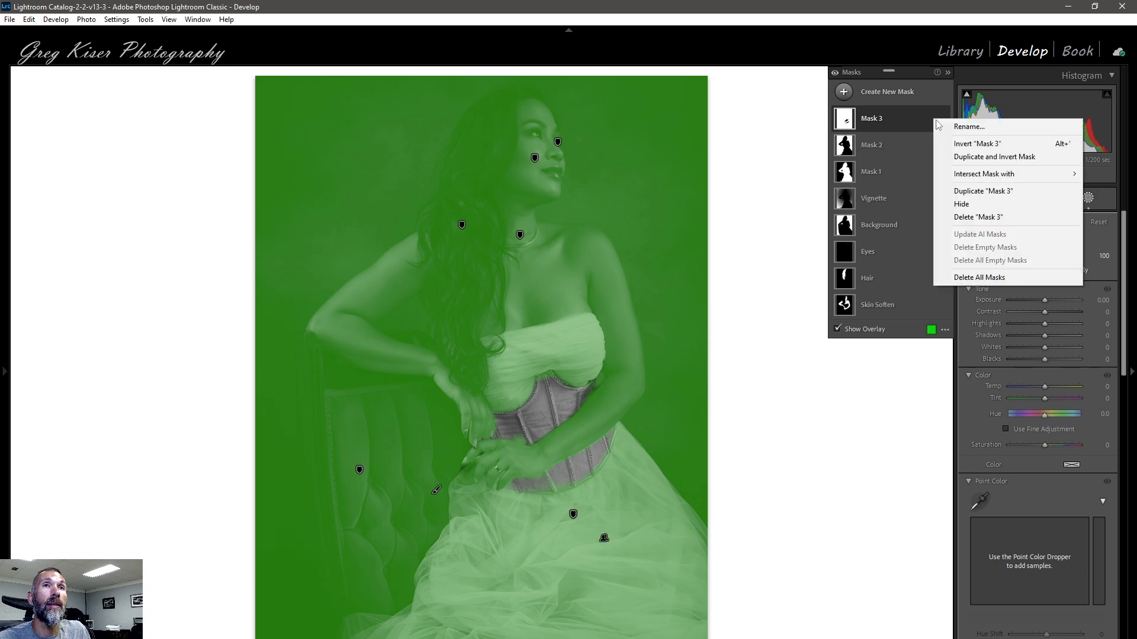
pyautogui.click(968, 145)
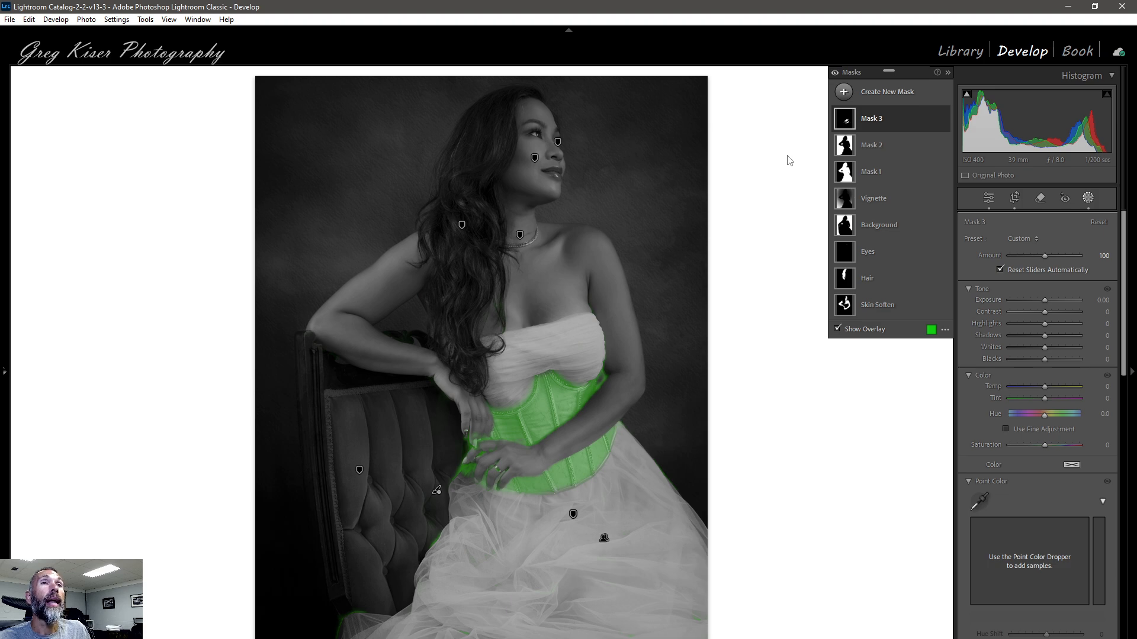
# Create another Select Subject mask covering the woman and expand its components
pyautogui.click(875, 97)
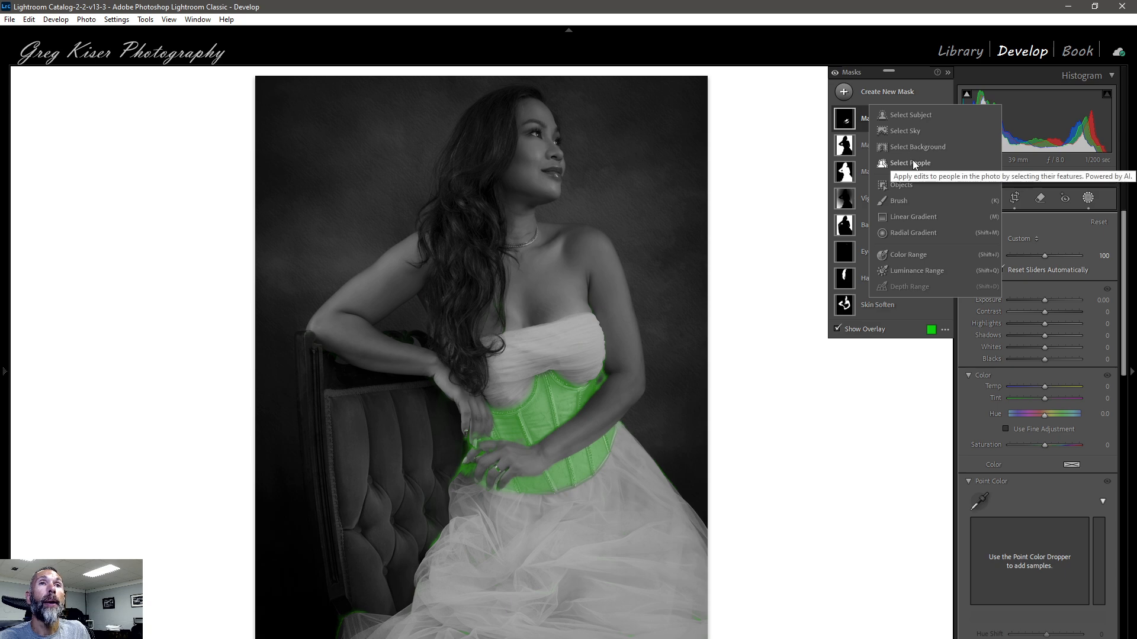
pyautogui.click(912, 116)
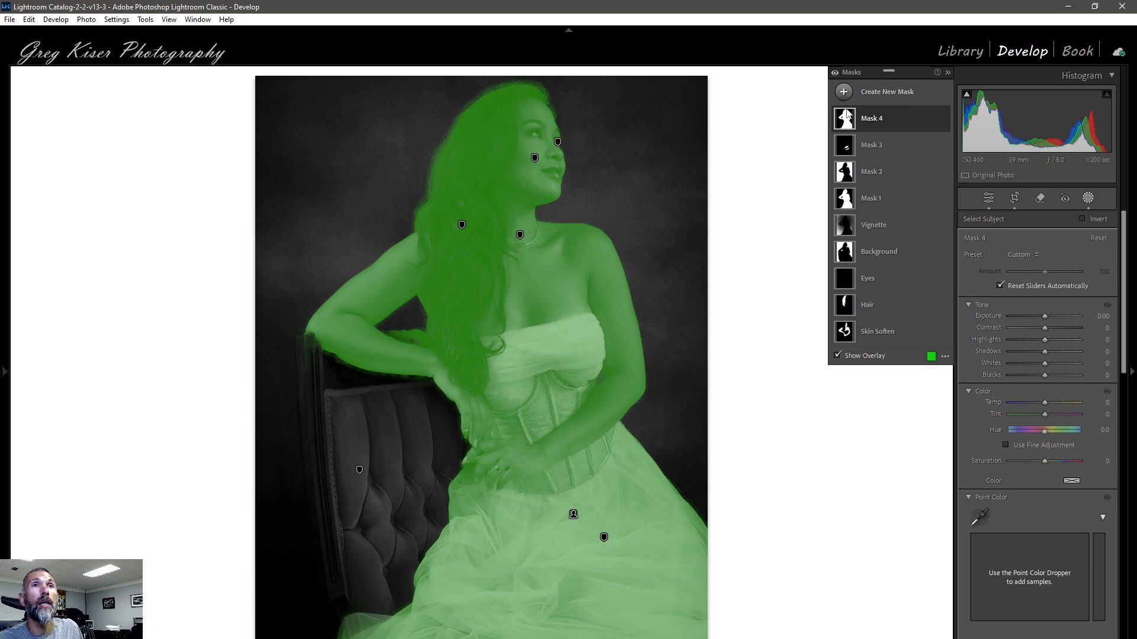
pyautogui.click(909, 126)
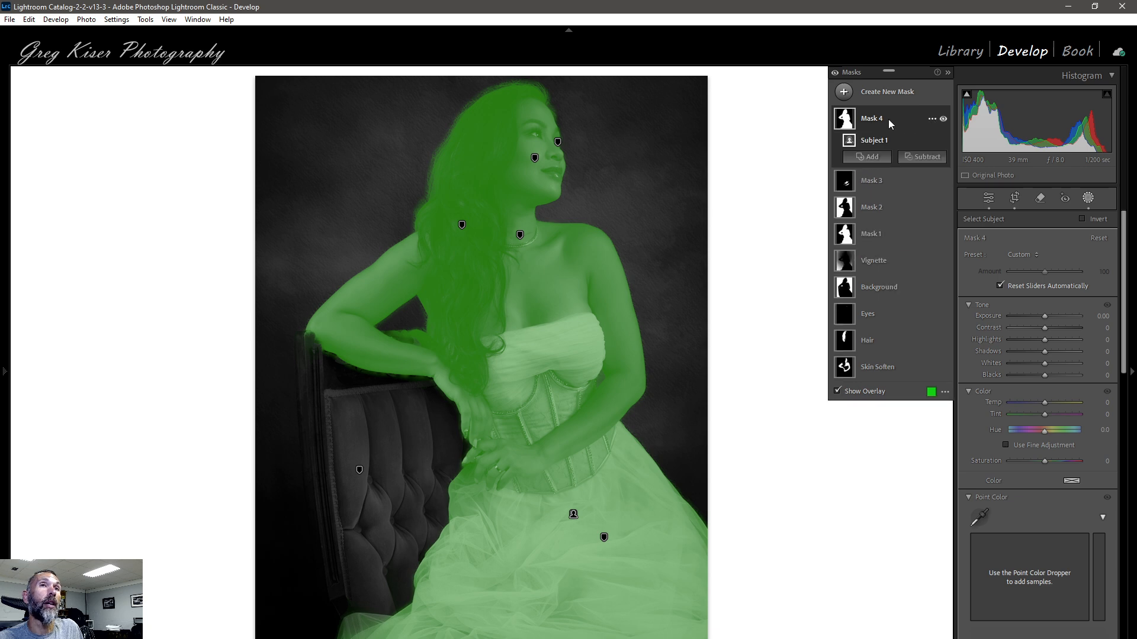
# Subtract a linear gradient drawn from the lower skirt up to the neck from Mask 4, and raise its Exposure to 0.54
pyautogui.click(921, 159)
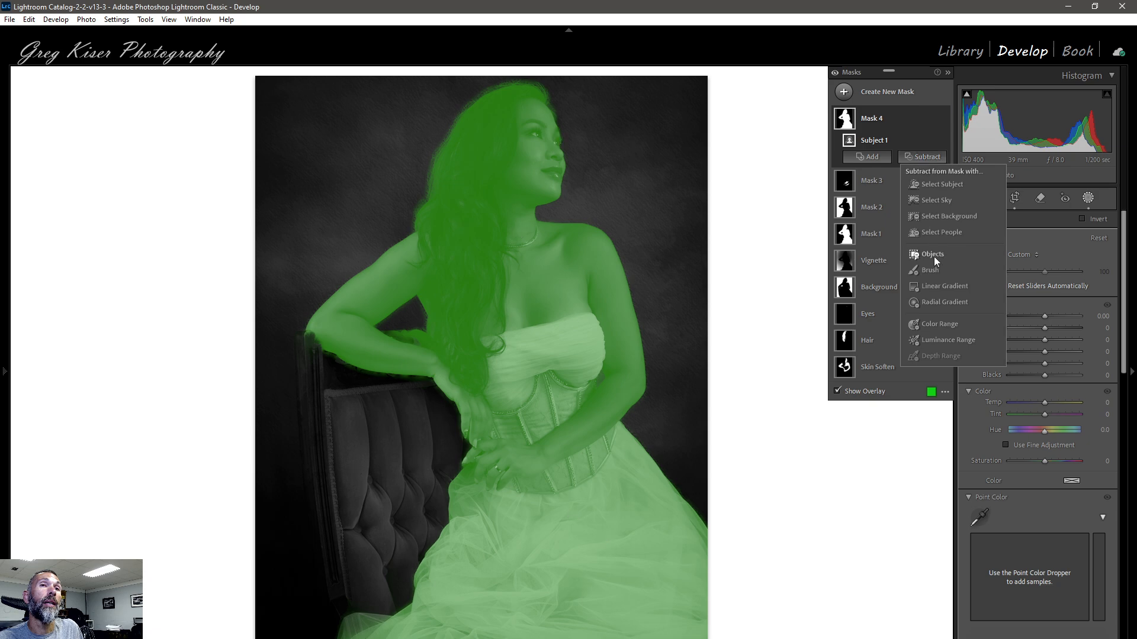
pyautogui.click(941, 287)
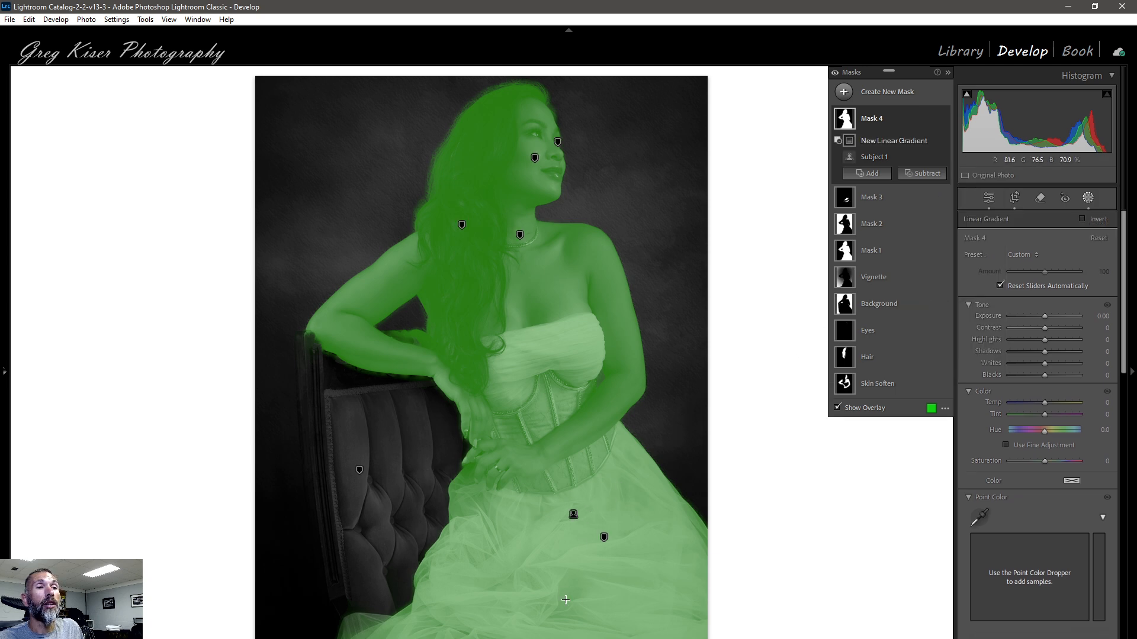
pyautogui.moveTo(560, 621); pyautogui.dragTo(526, 206)
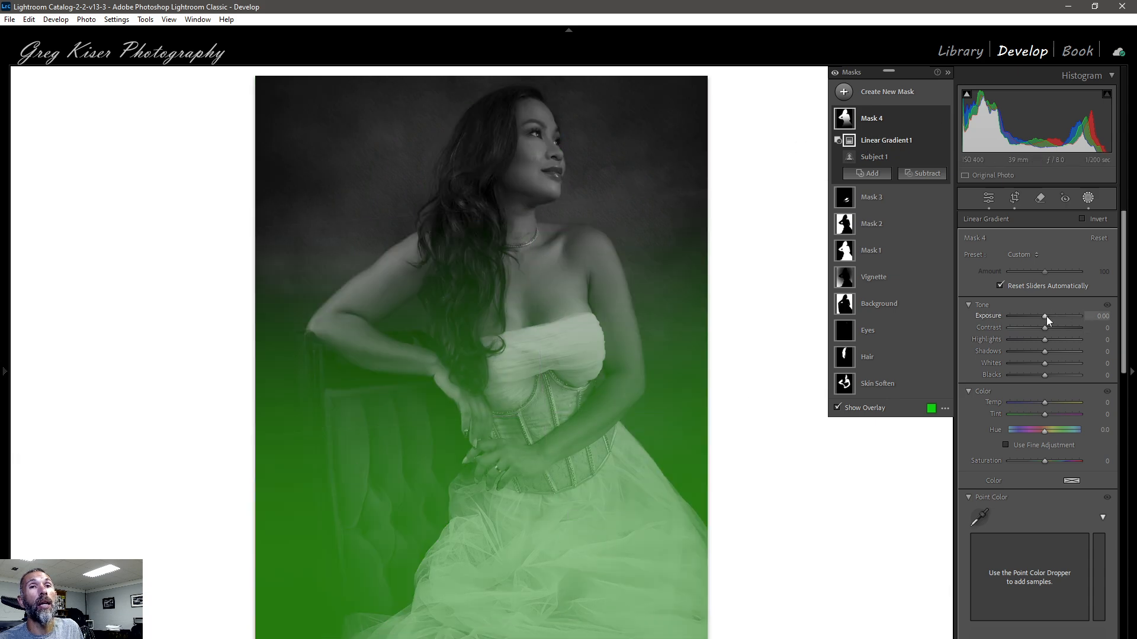
pyautogui.moveTo(1046, 316); pyautogui.dragTo(1051, 315)
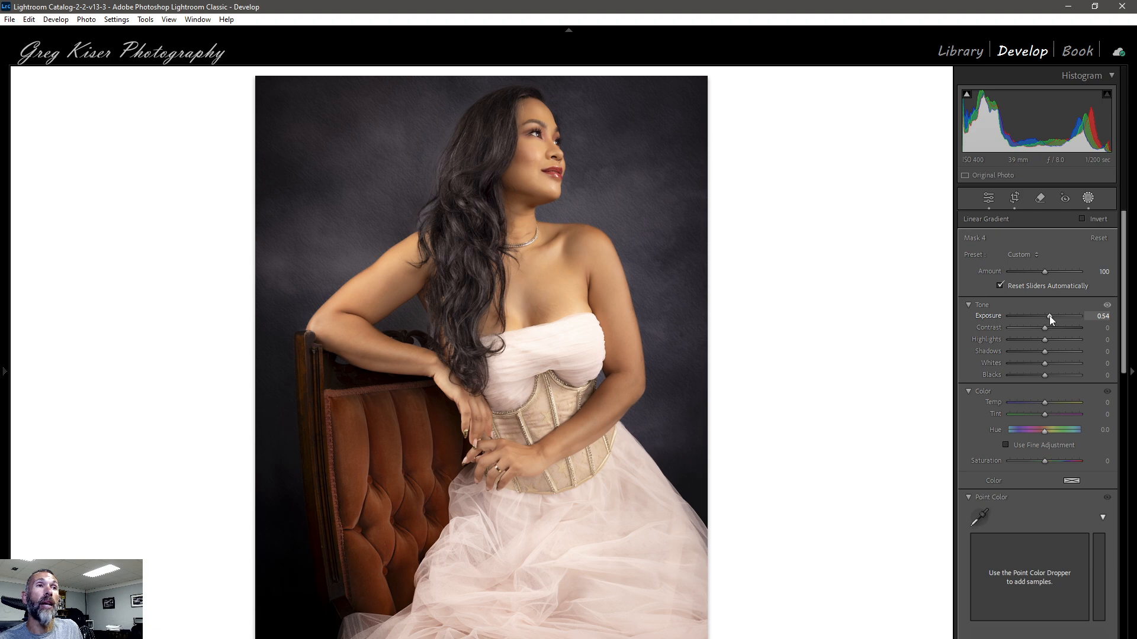
# Reset Mask 4's Exposure to 0 and invert the whole mask so it covers the background and lower skirt
pyautogui.doubleClick(1049, 315)
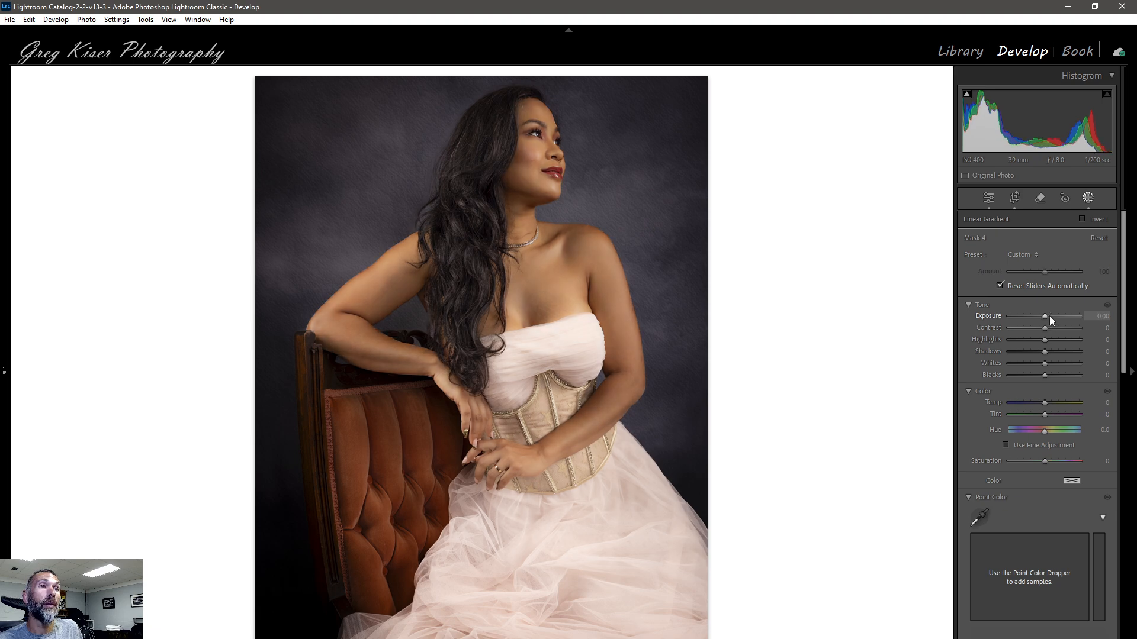
pyautogui.moveTo(905, 122)
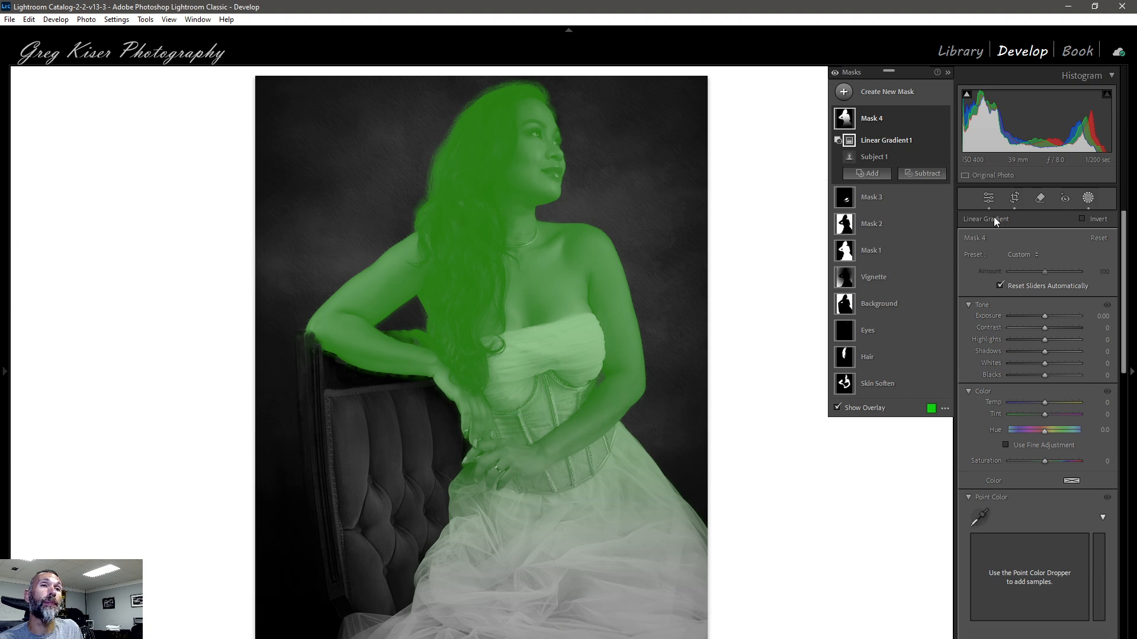
pyautogui.moveTo(936, 140)
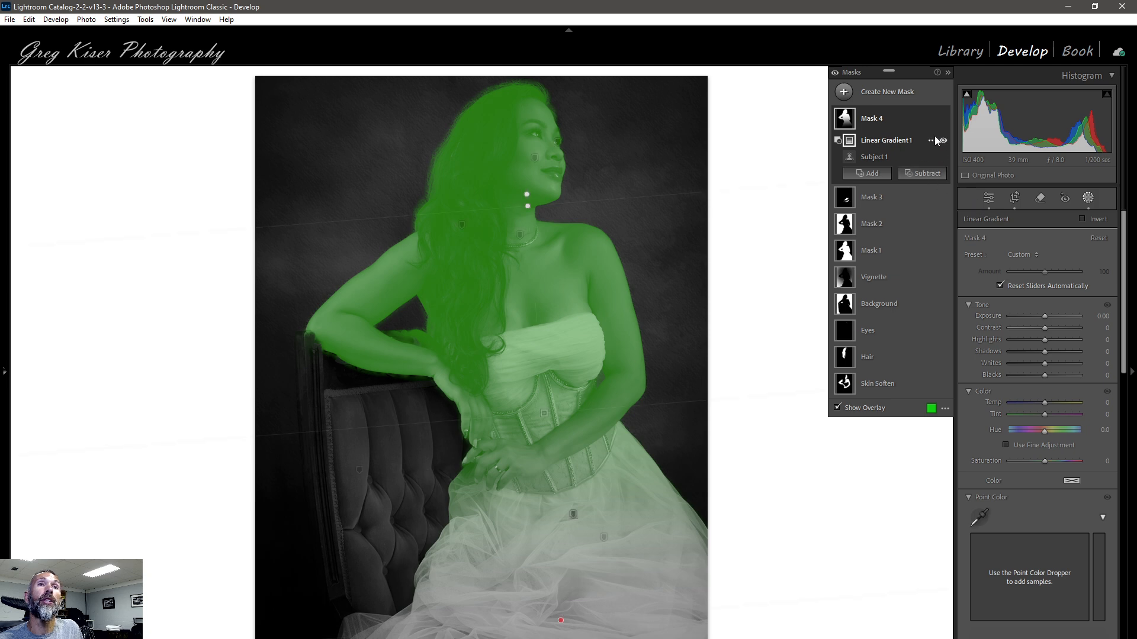
pyautogui.click(932, 119)
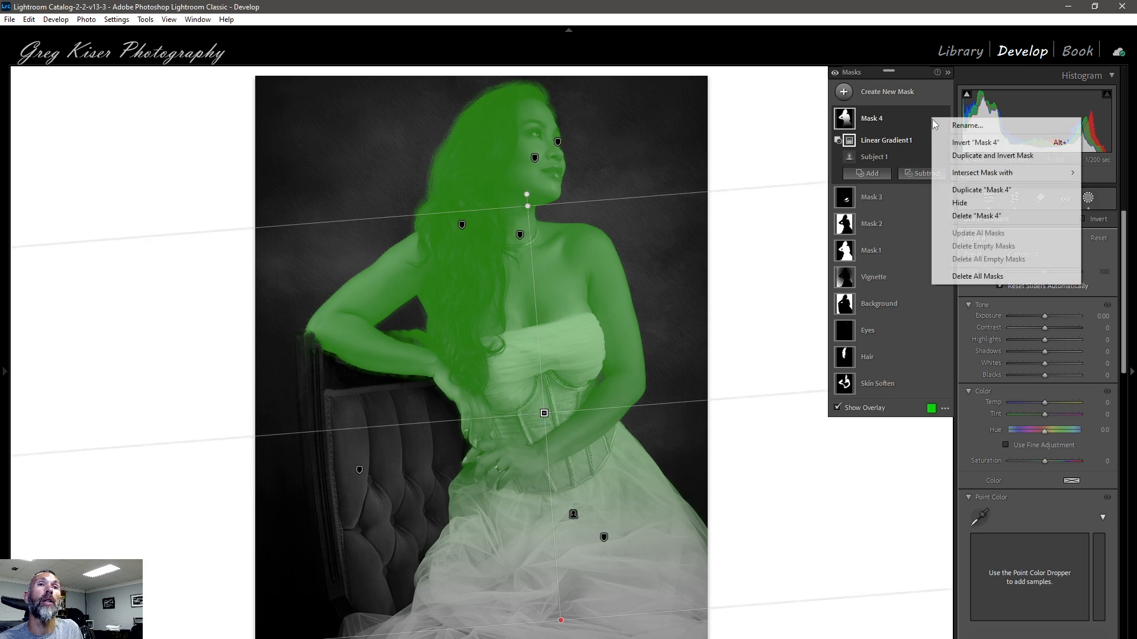
pyautogui.click(954, 144)
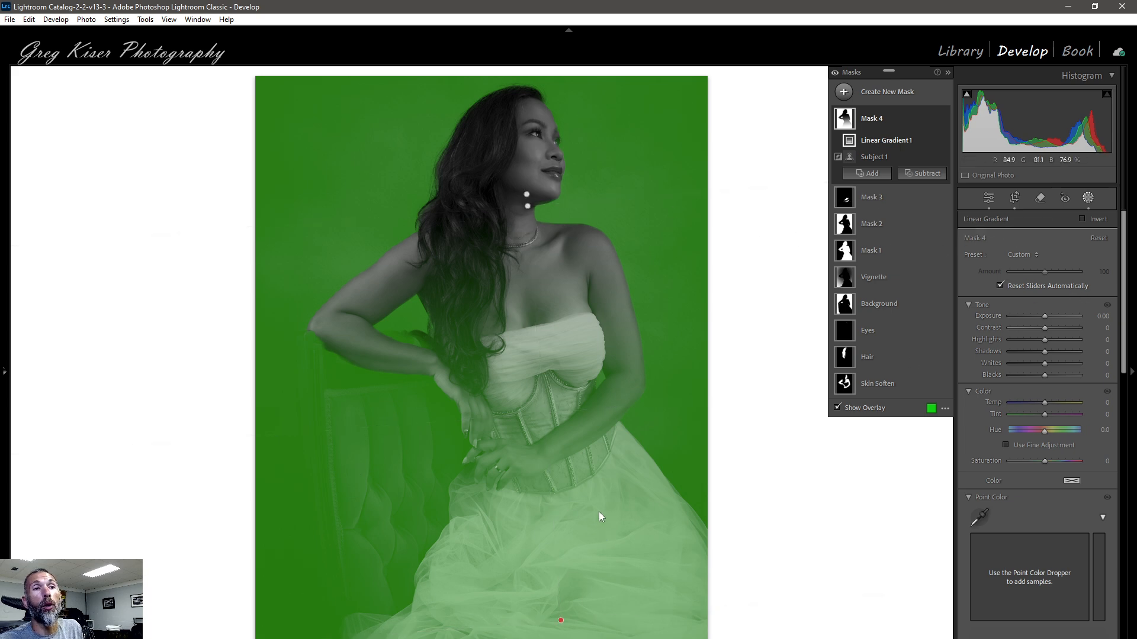
# Try an Exposure of -0.48 on the inverted Mask 4, and reset the slider to 0
pyautogui.moveTo(1045, 315); pyautogui.dragTo(1039, 314)
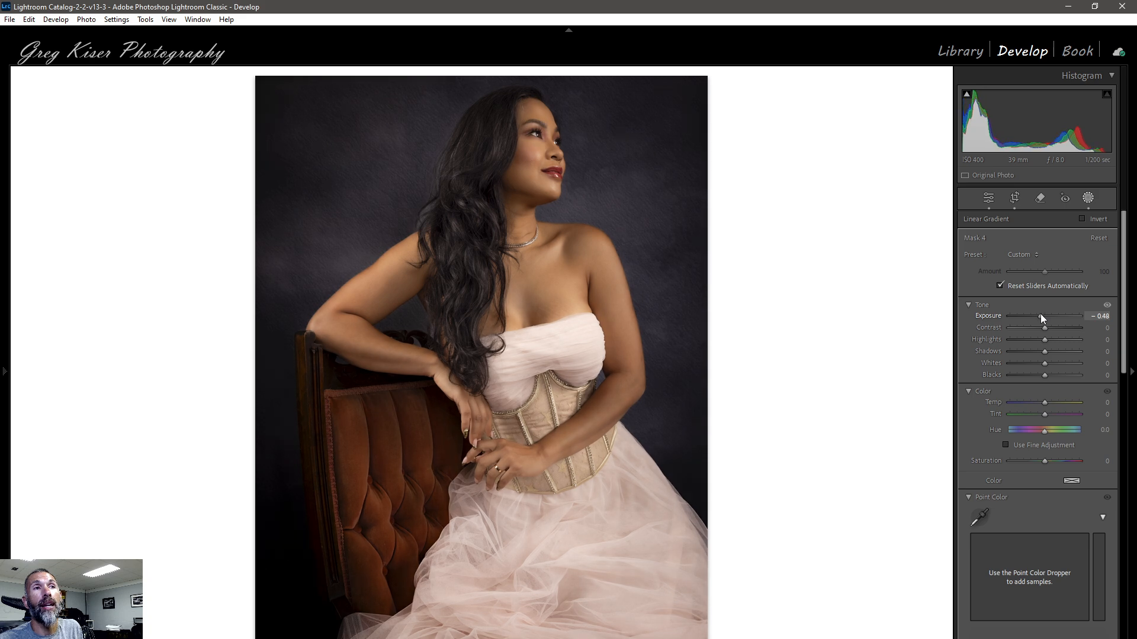
pyautogui.moveTo(1040, 314); pyautogui.dragTo(1040, 314)
pyautogui.doubleClick(1040, 314)
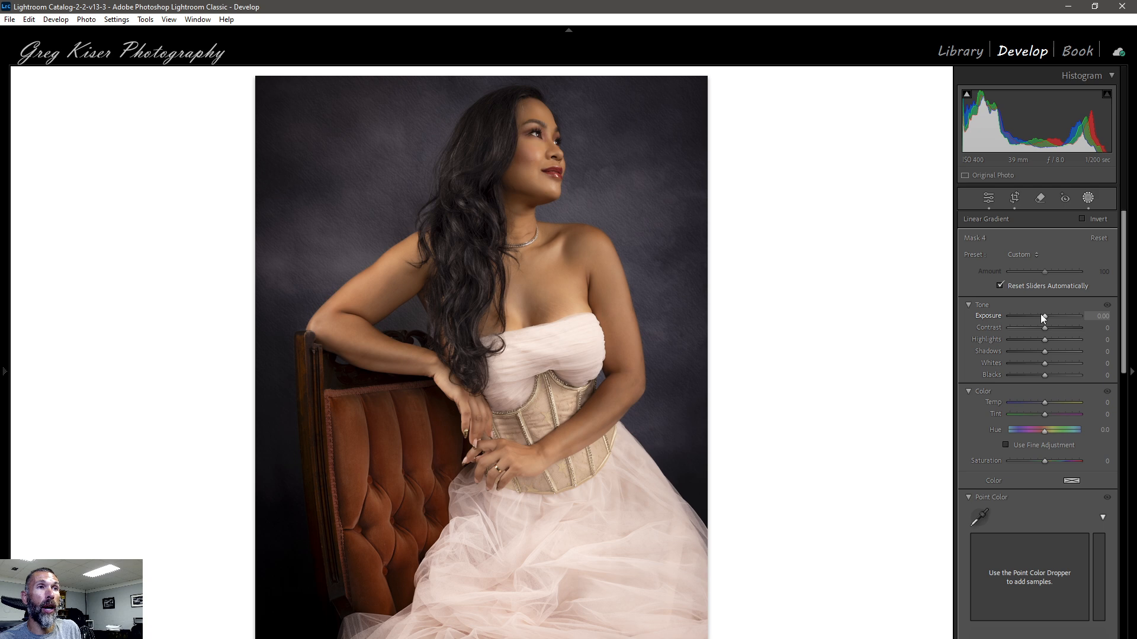